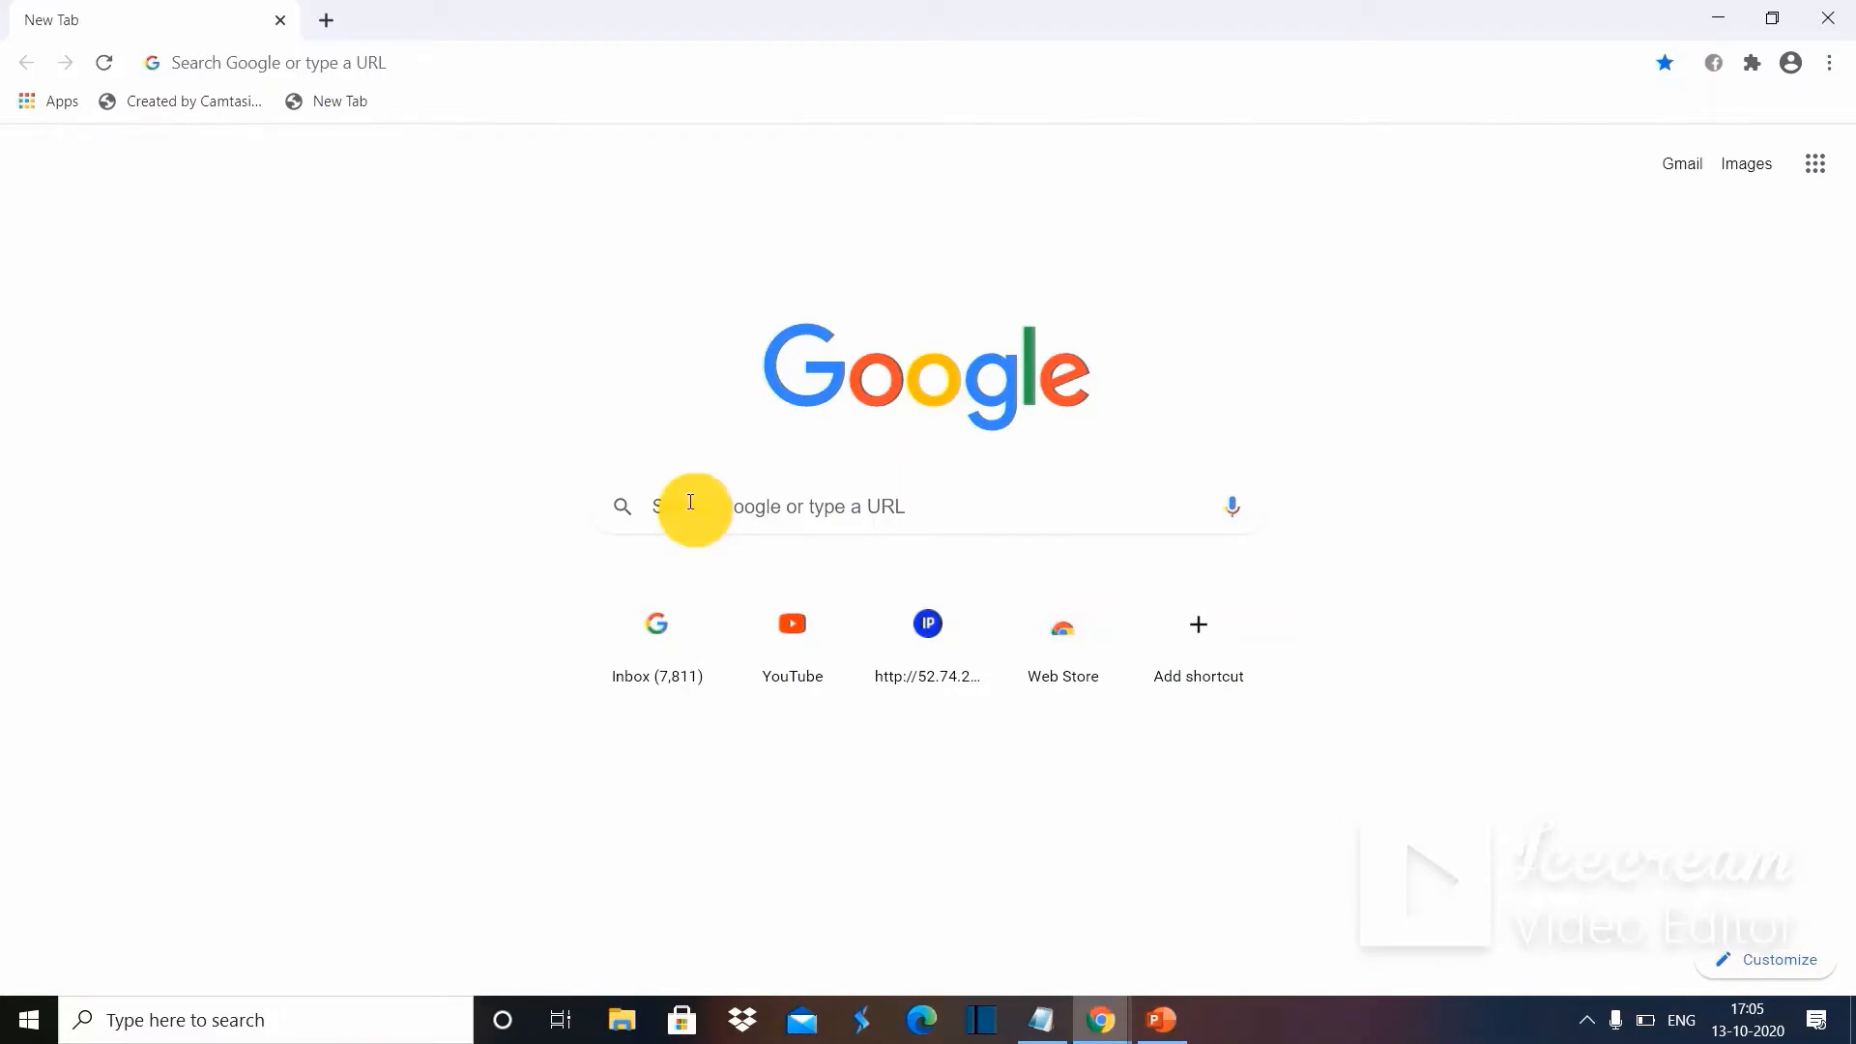
Search Google for "legrand scholarship program 2020 21" and open the Buddy4Study result.
left_click(691, 501)
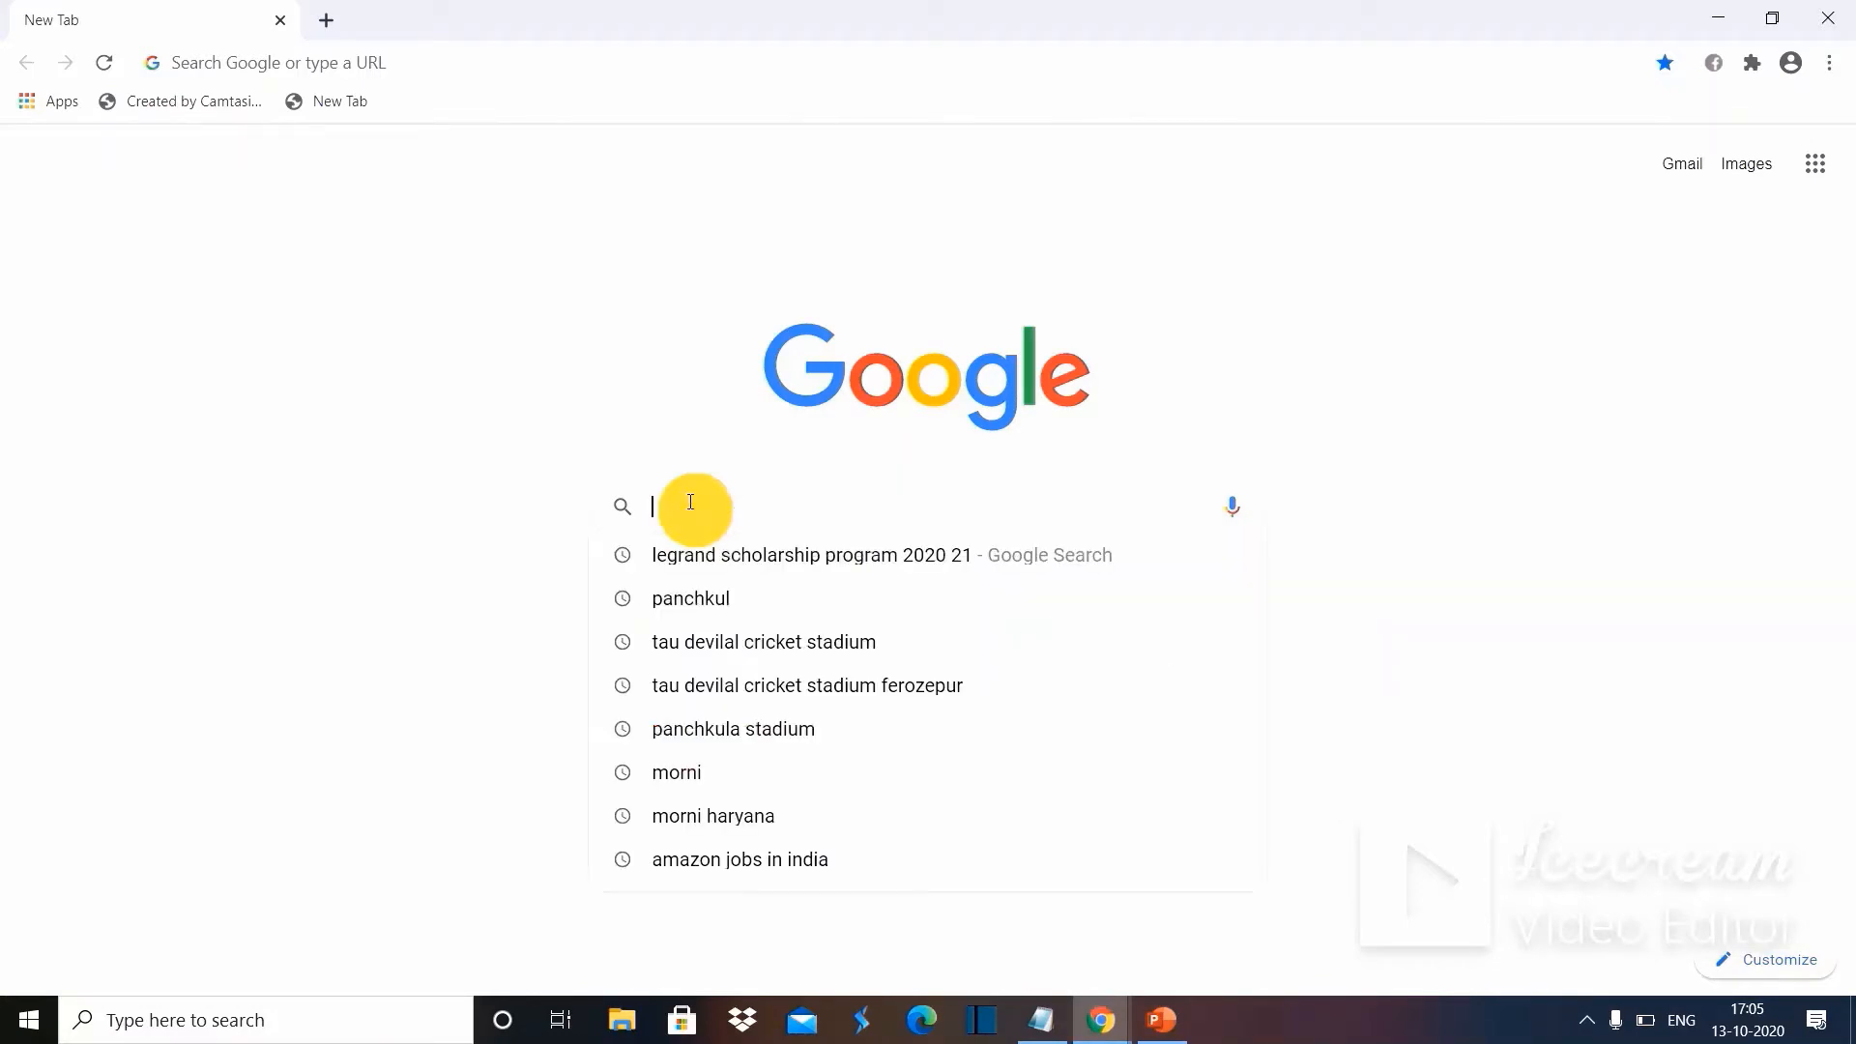
left_click(754, 553)
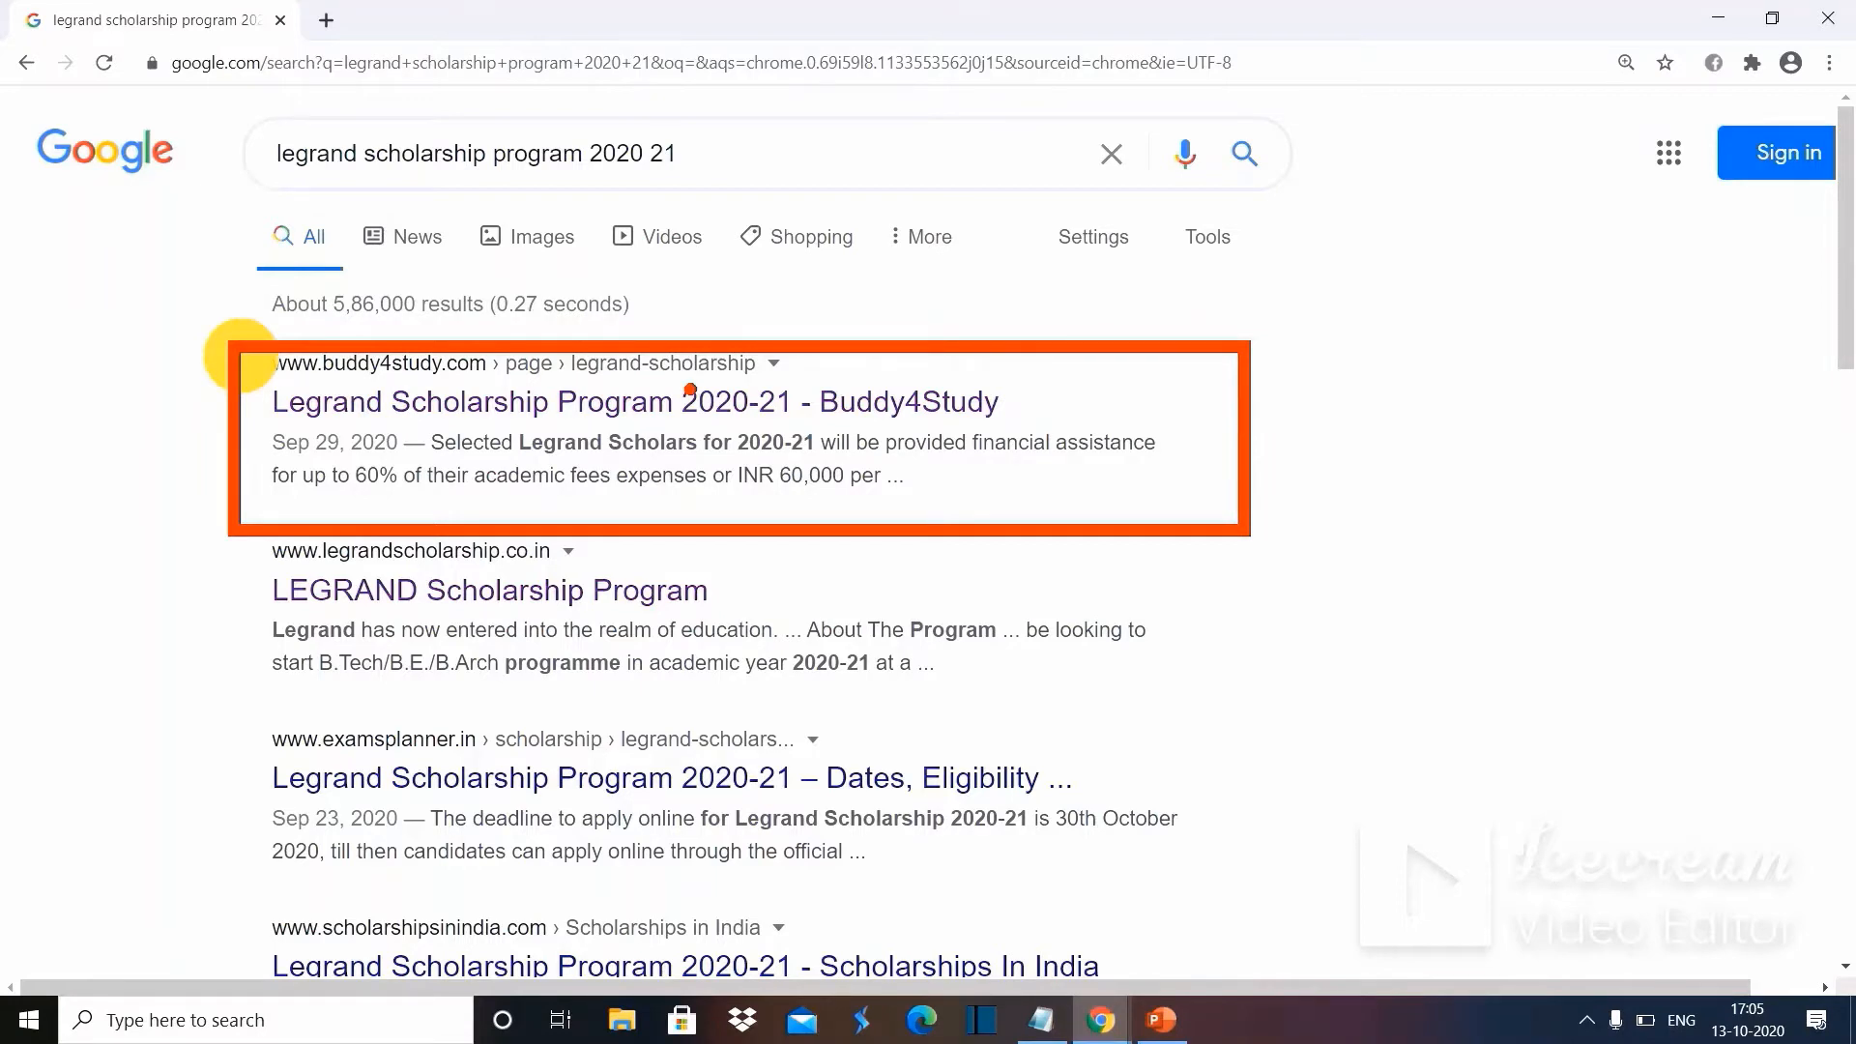
left_click(615, 414)
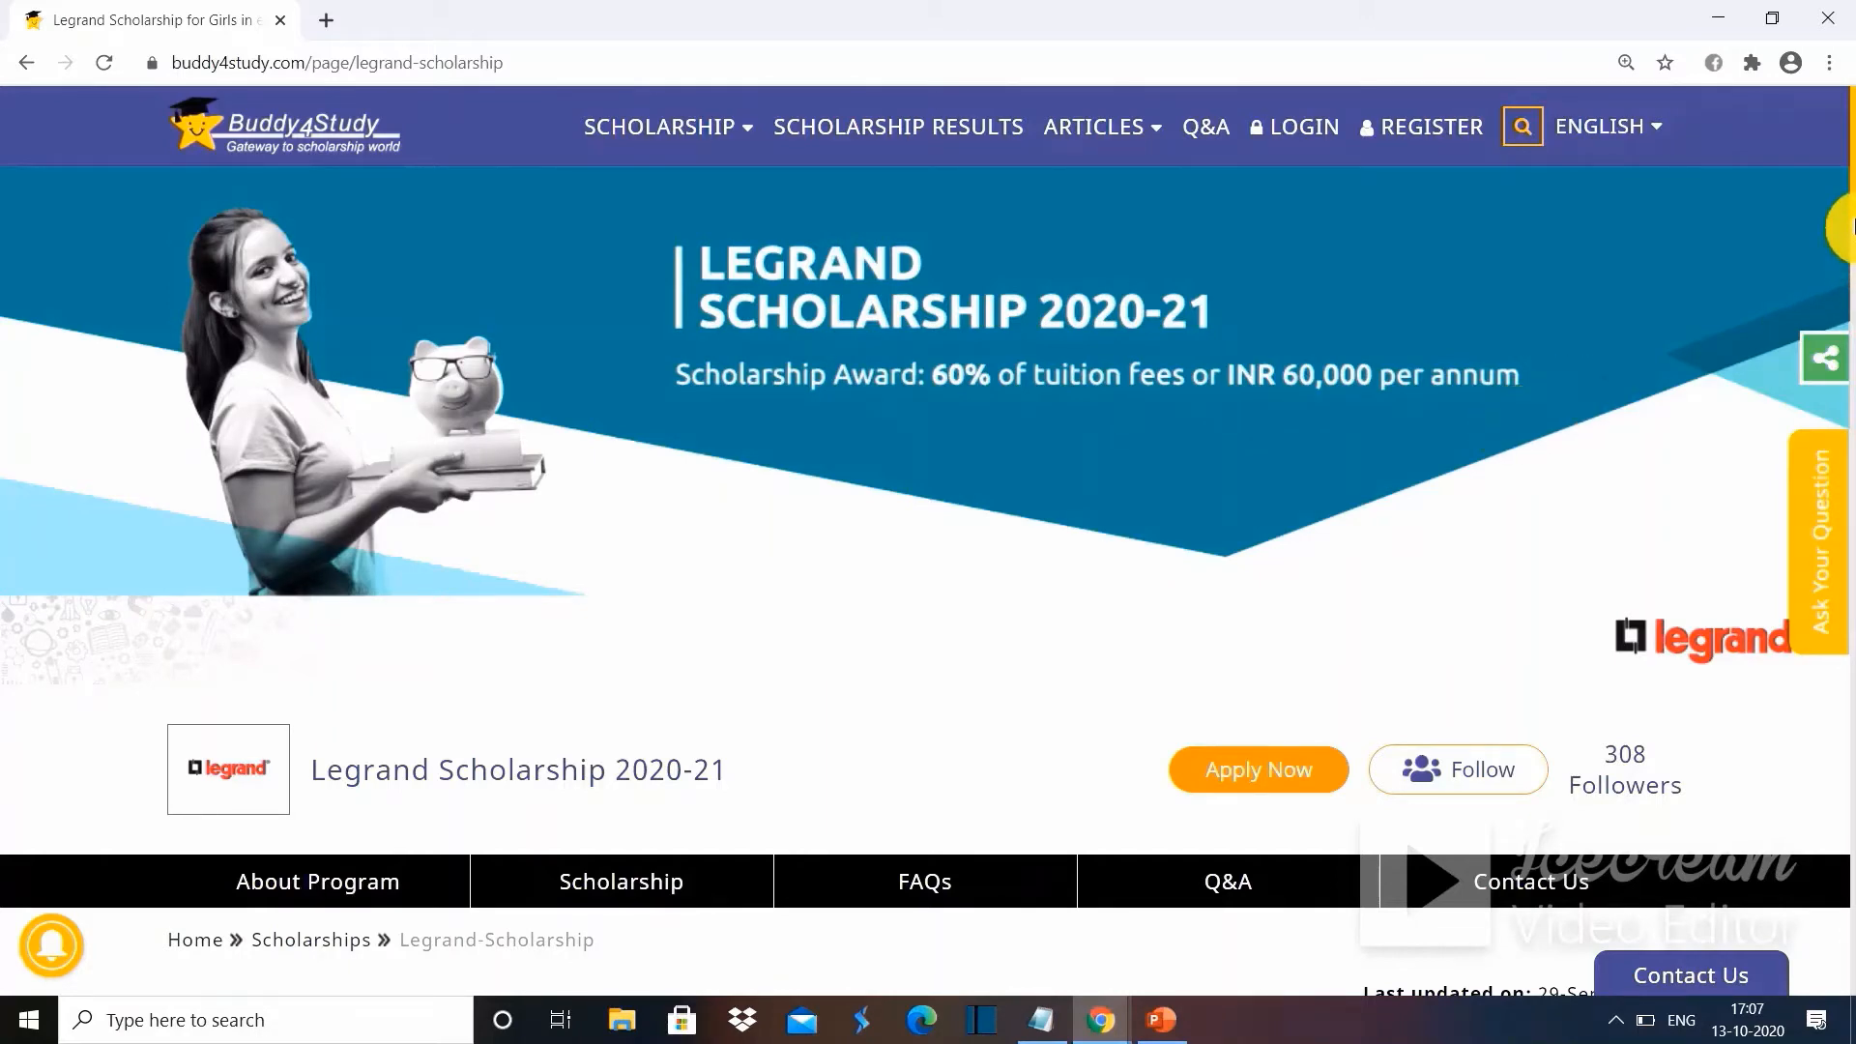
Review the Legrand Scholarship page's eligibility, benefits, required documents and application instructions.
scroll(1852, 251, "down", 6)
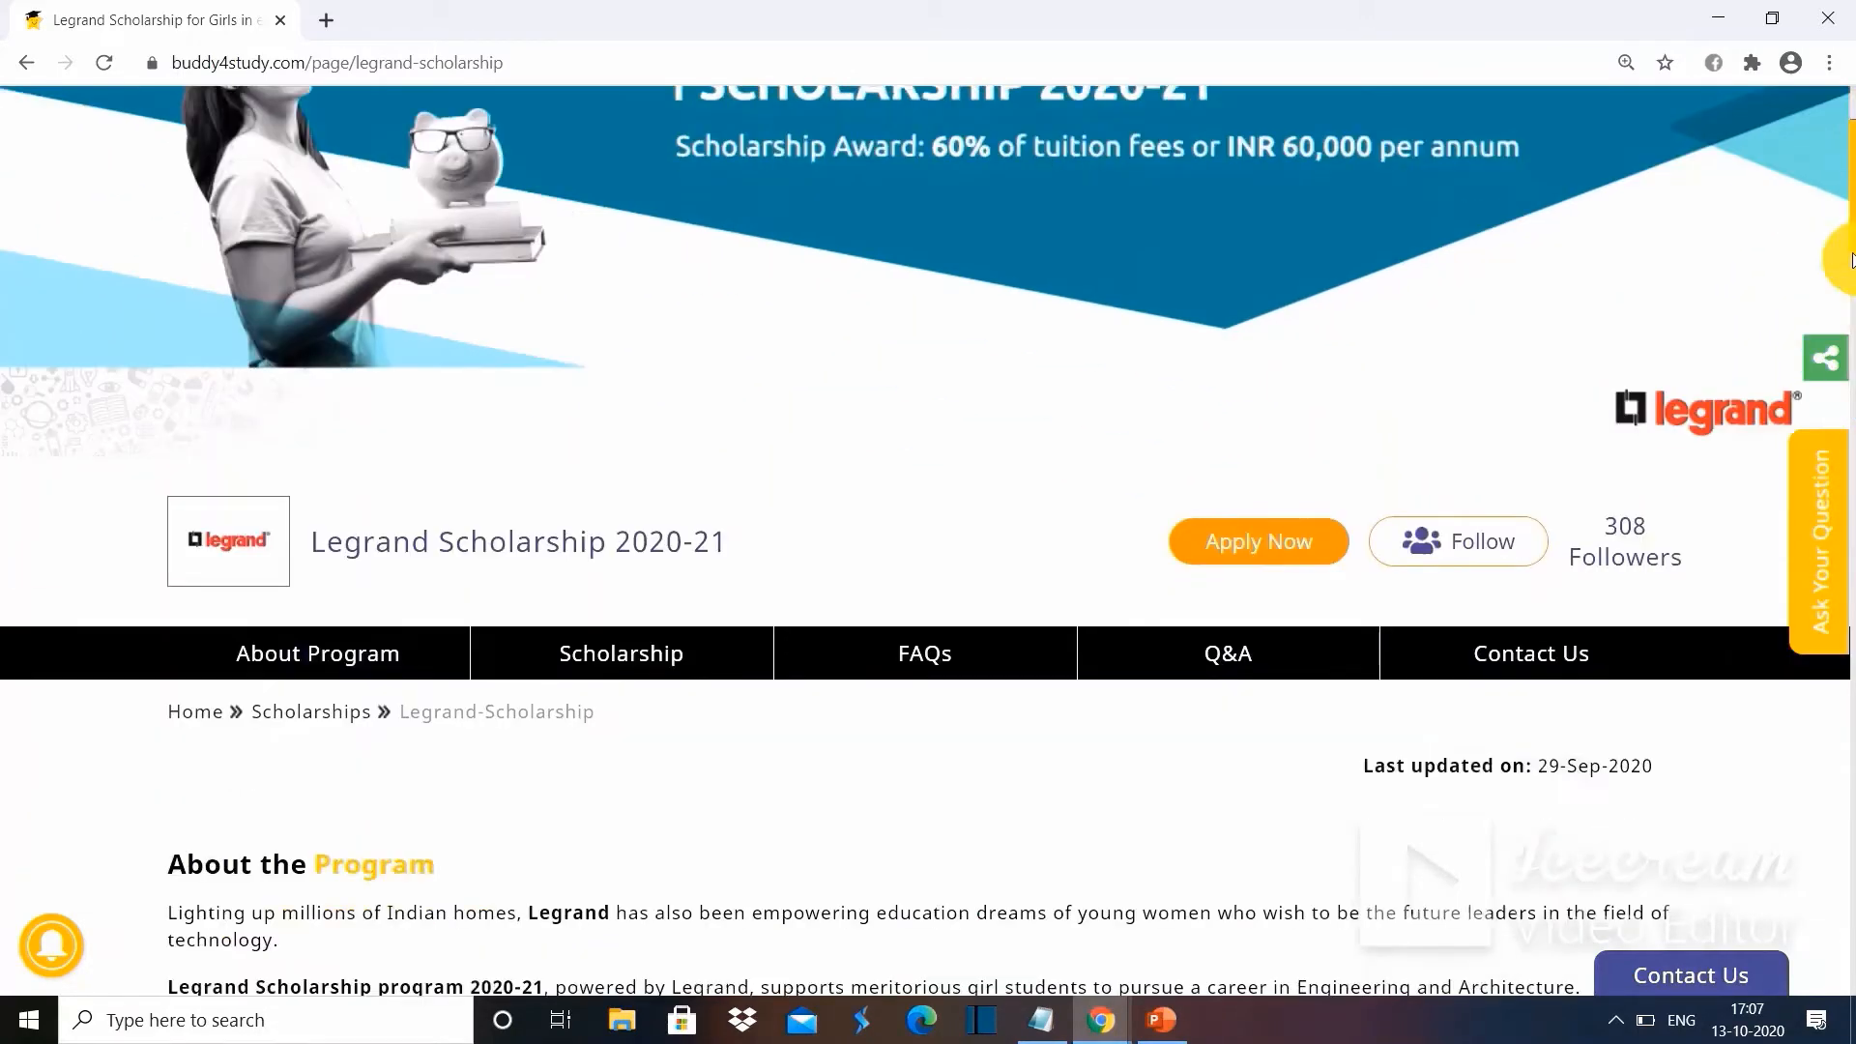
left_click_drag(1852, 324, 1851, 401)
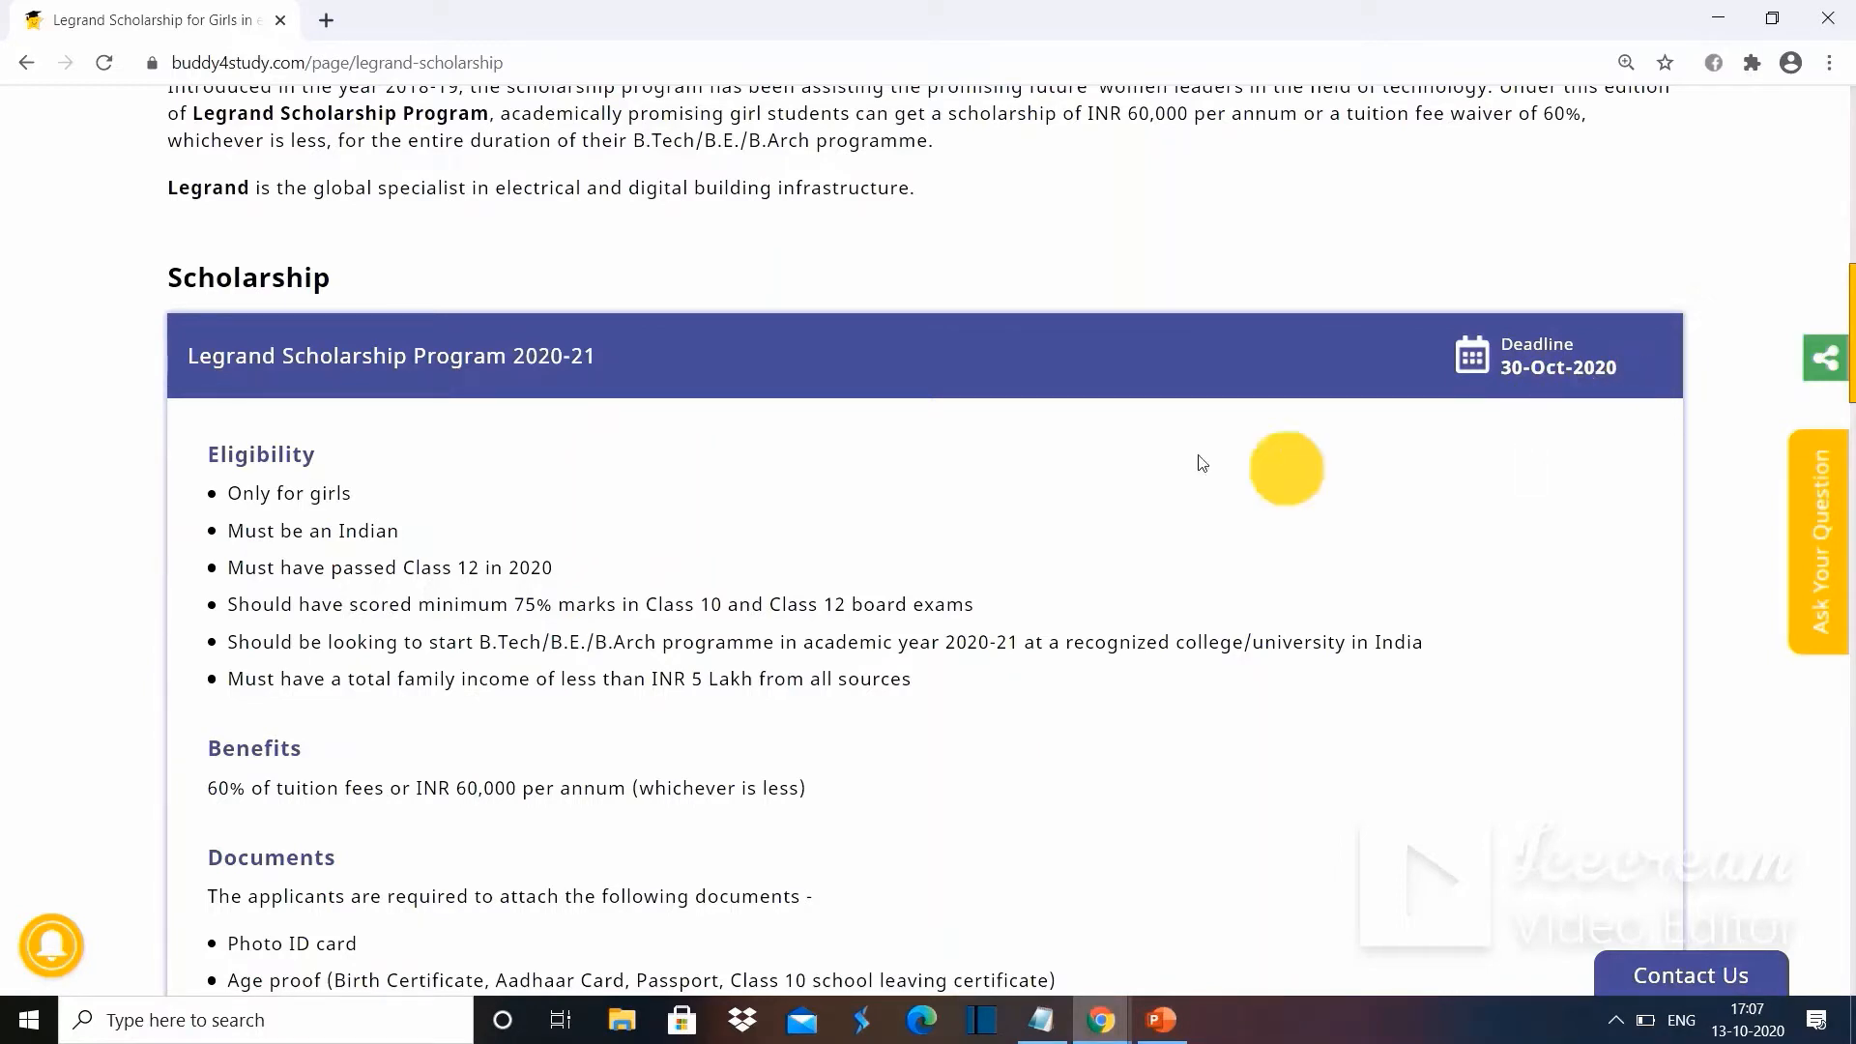
scroll(1180, 454, "down", 5)
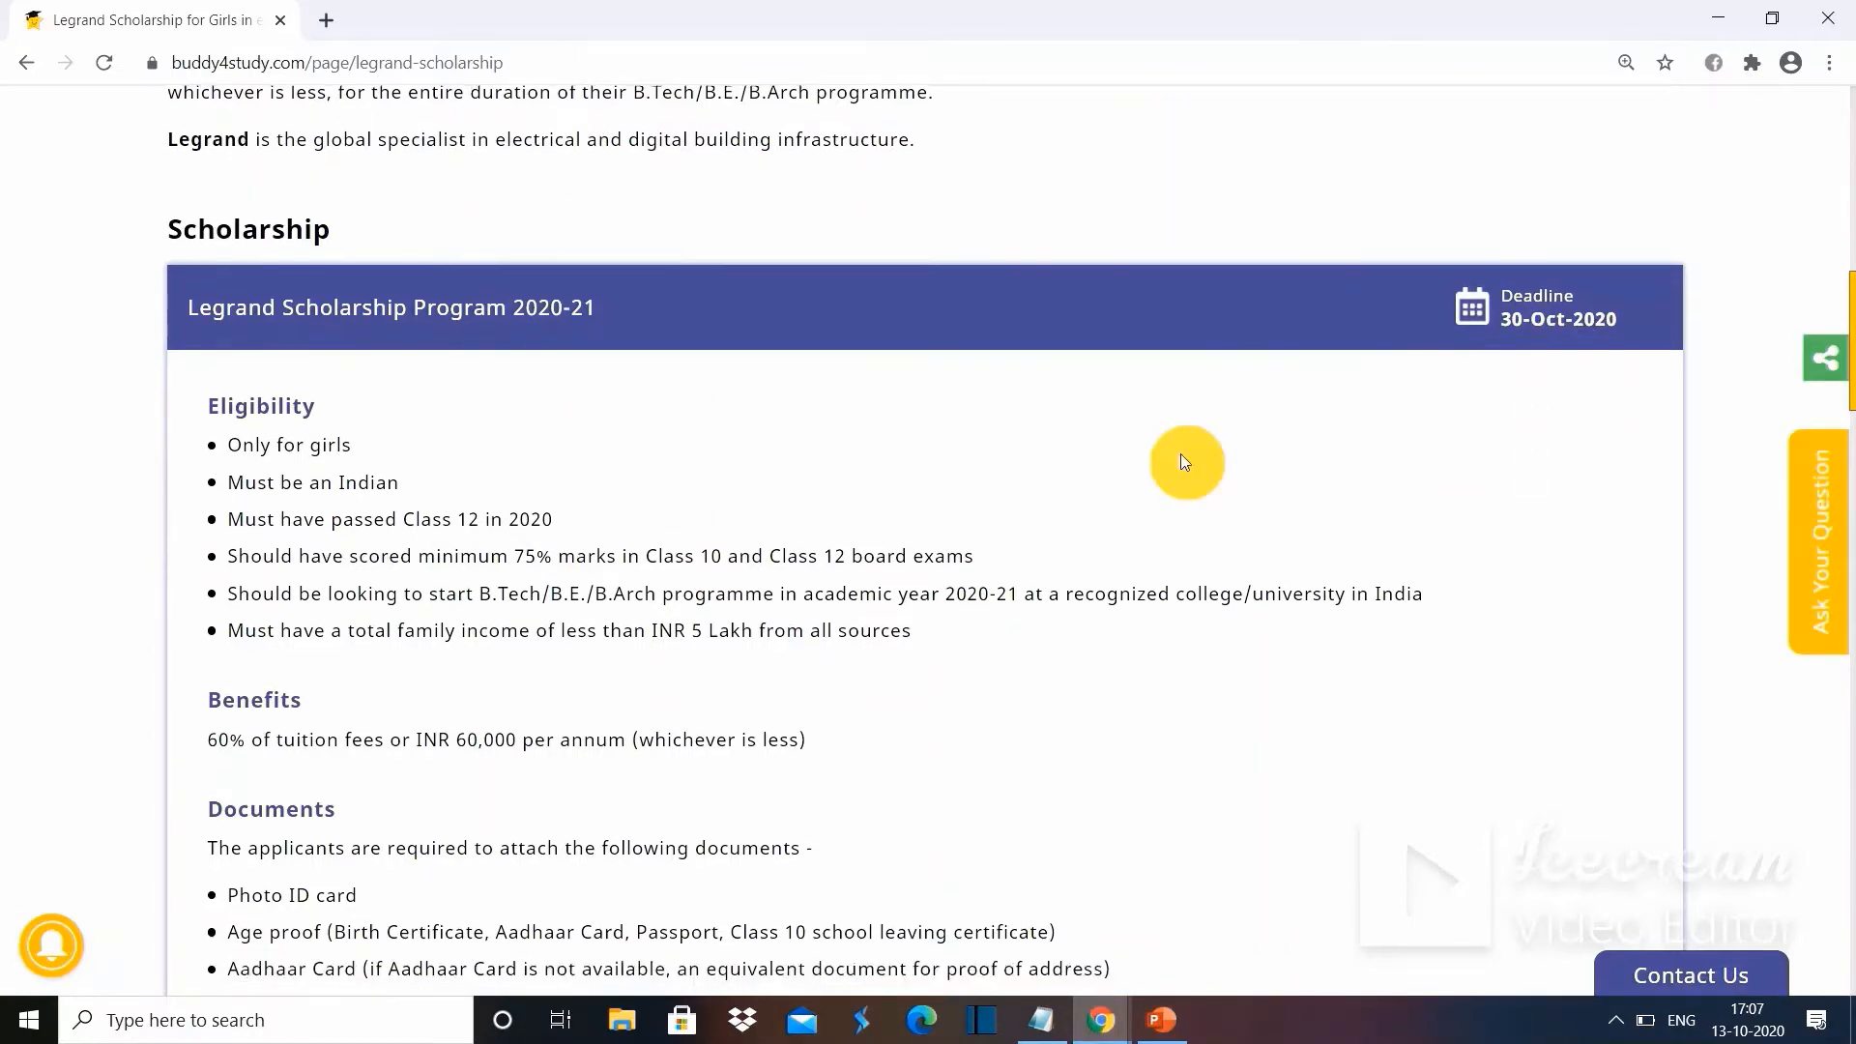
scroll(1181, 454, "down", 5)
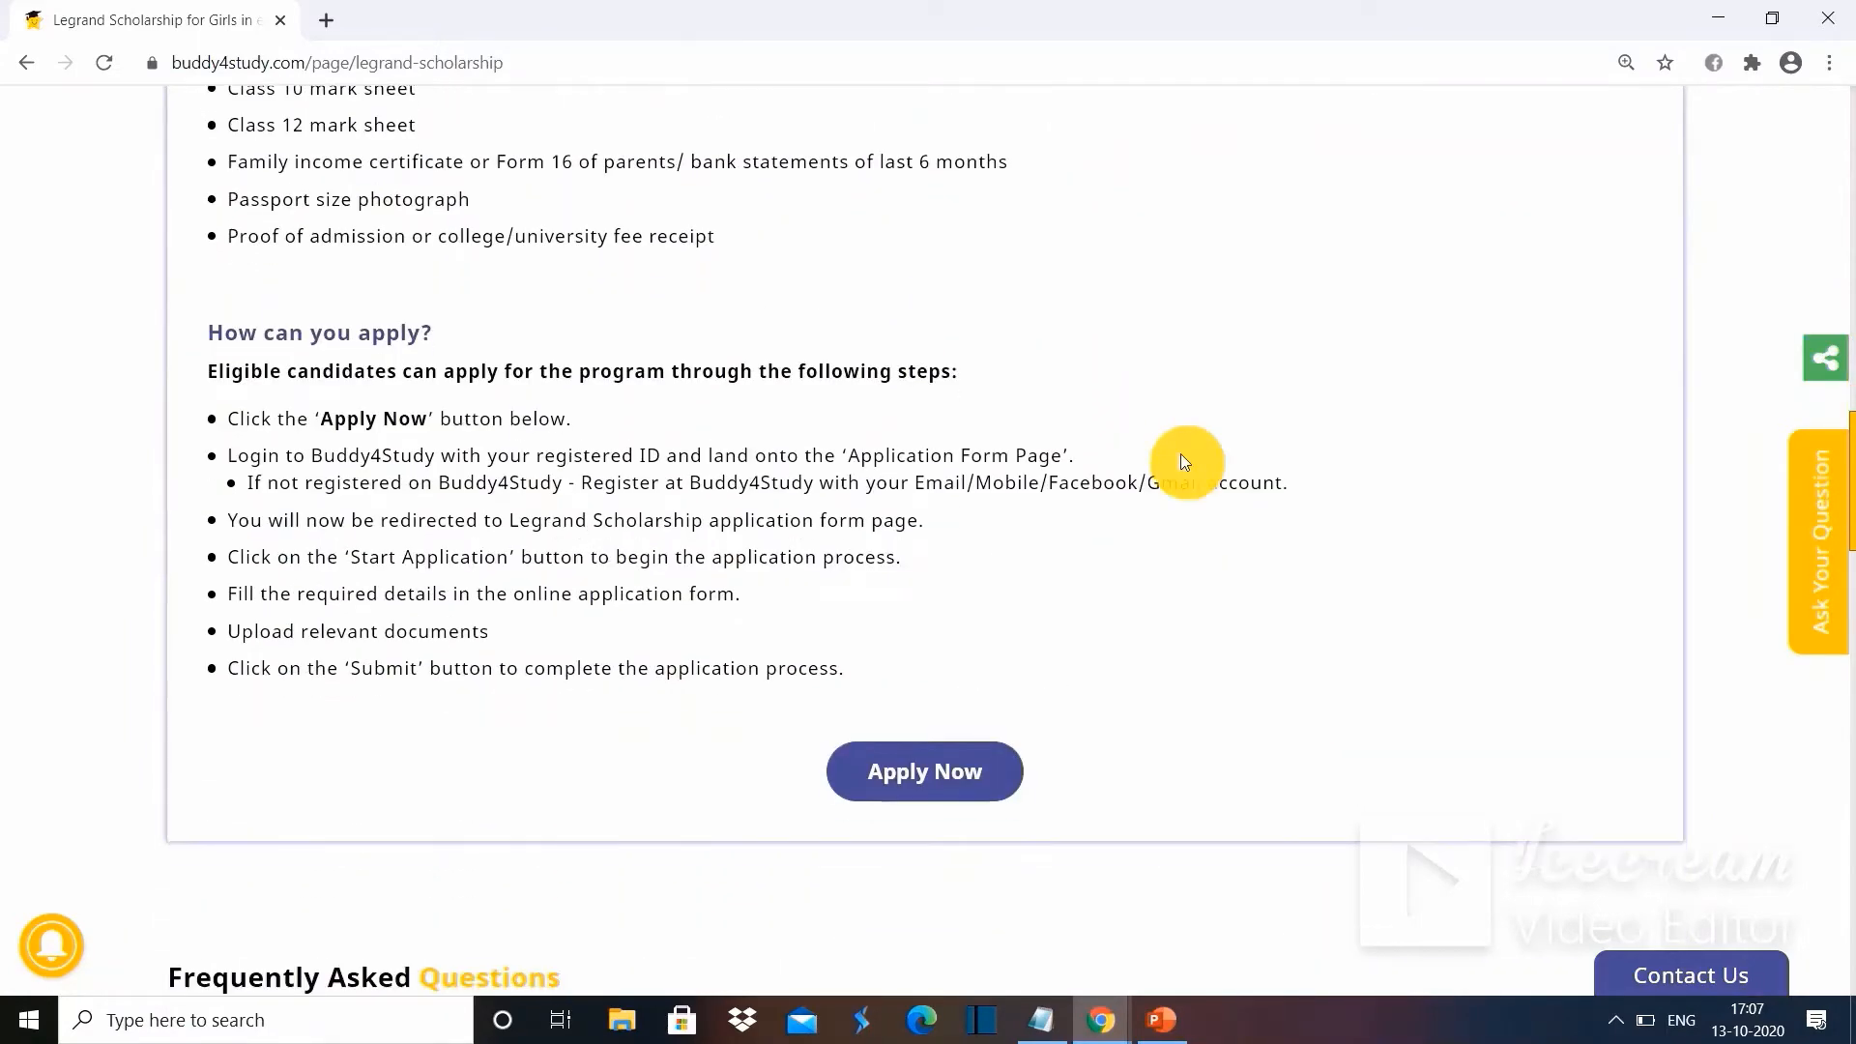
scroll(1181, 454, "down", 2)
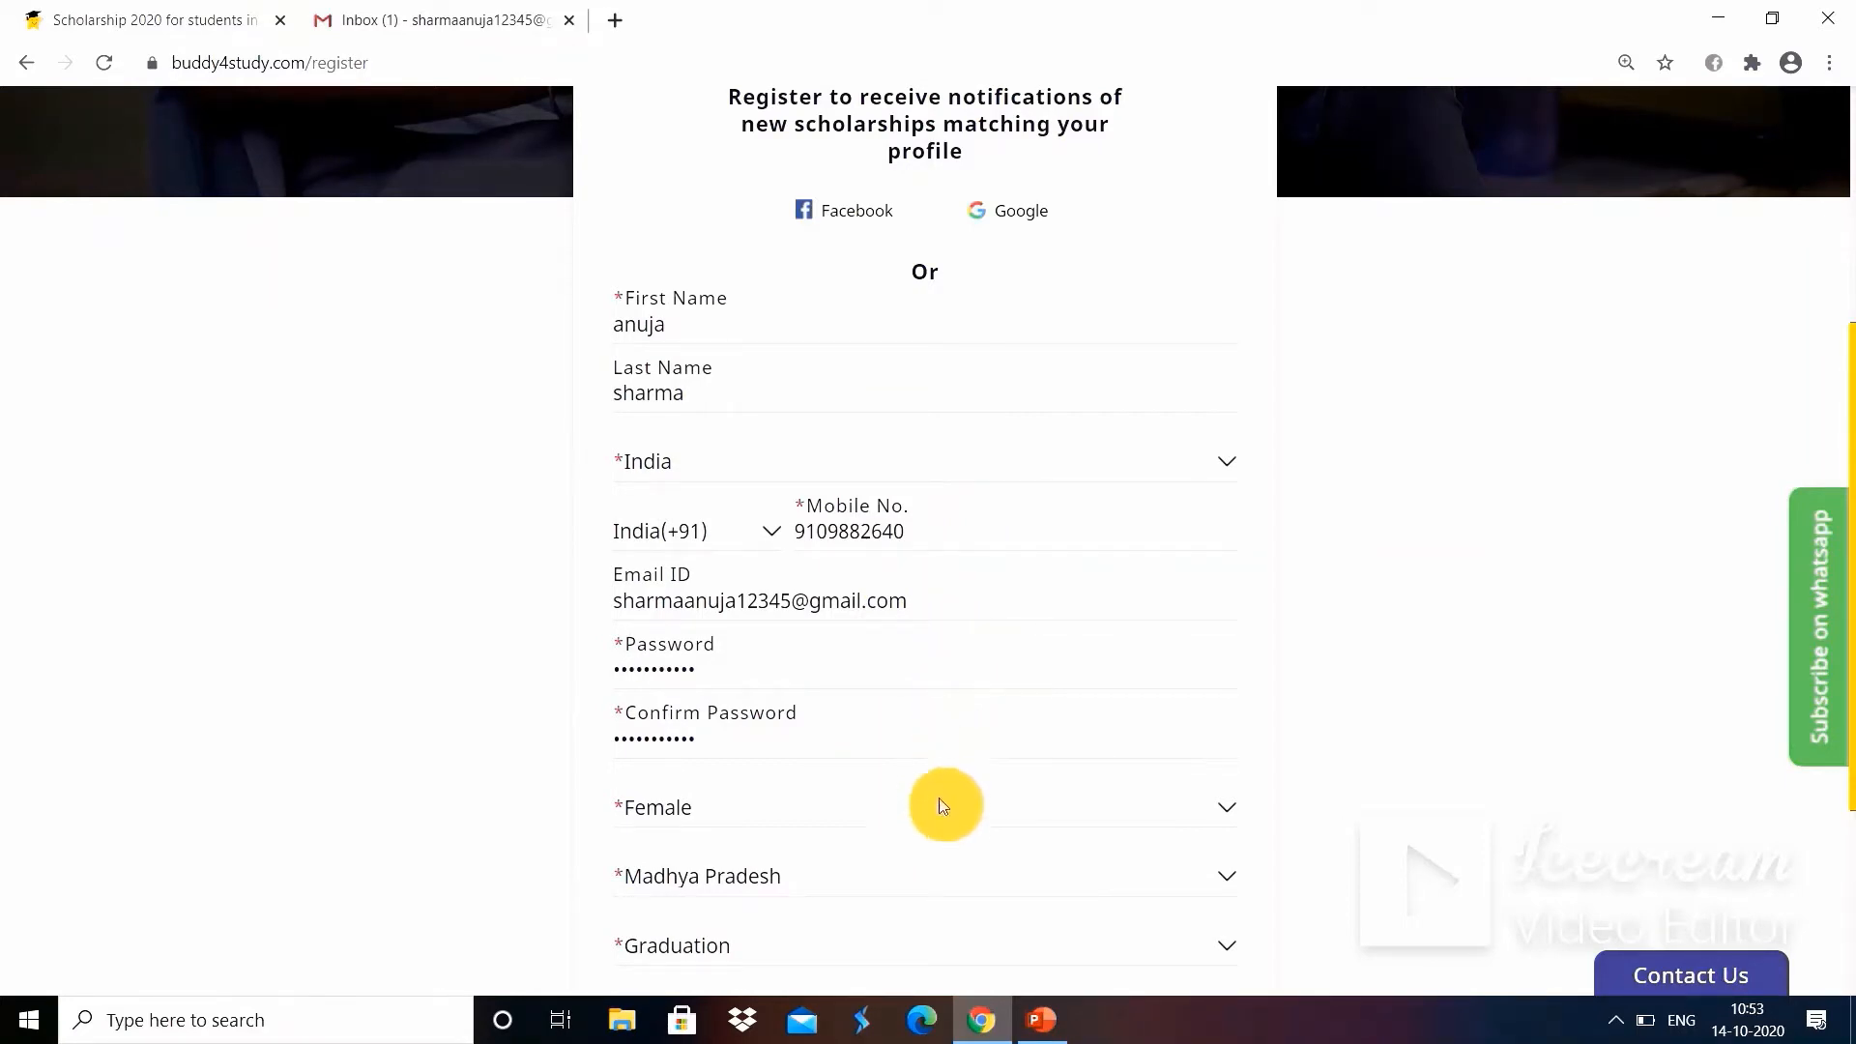
Change the state in the registration form to Goa and set it back to Madhya Pradesh.
left_click(936, 878)
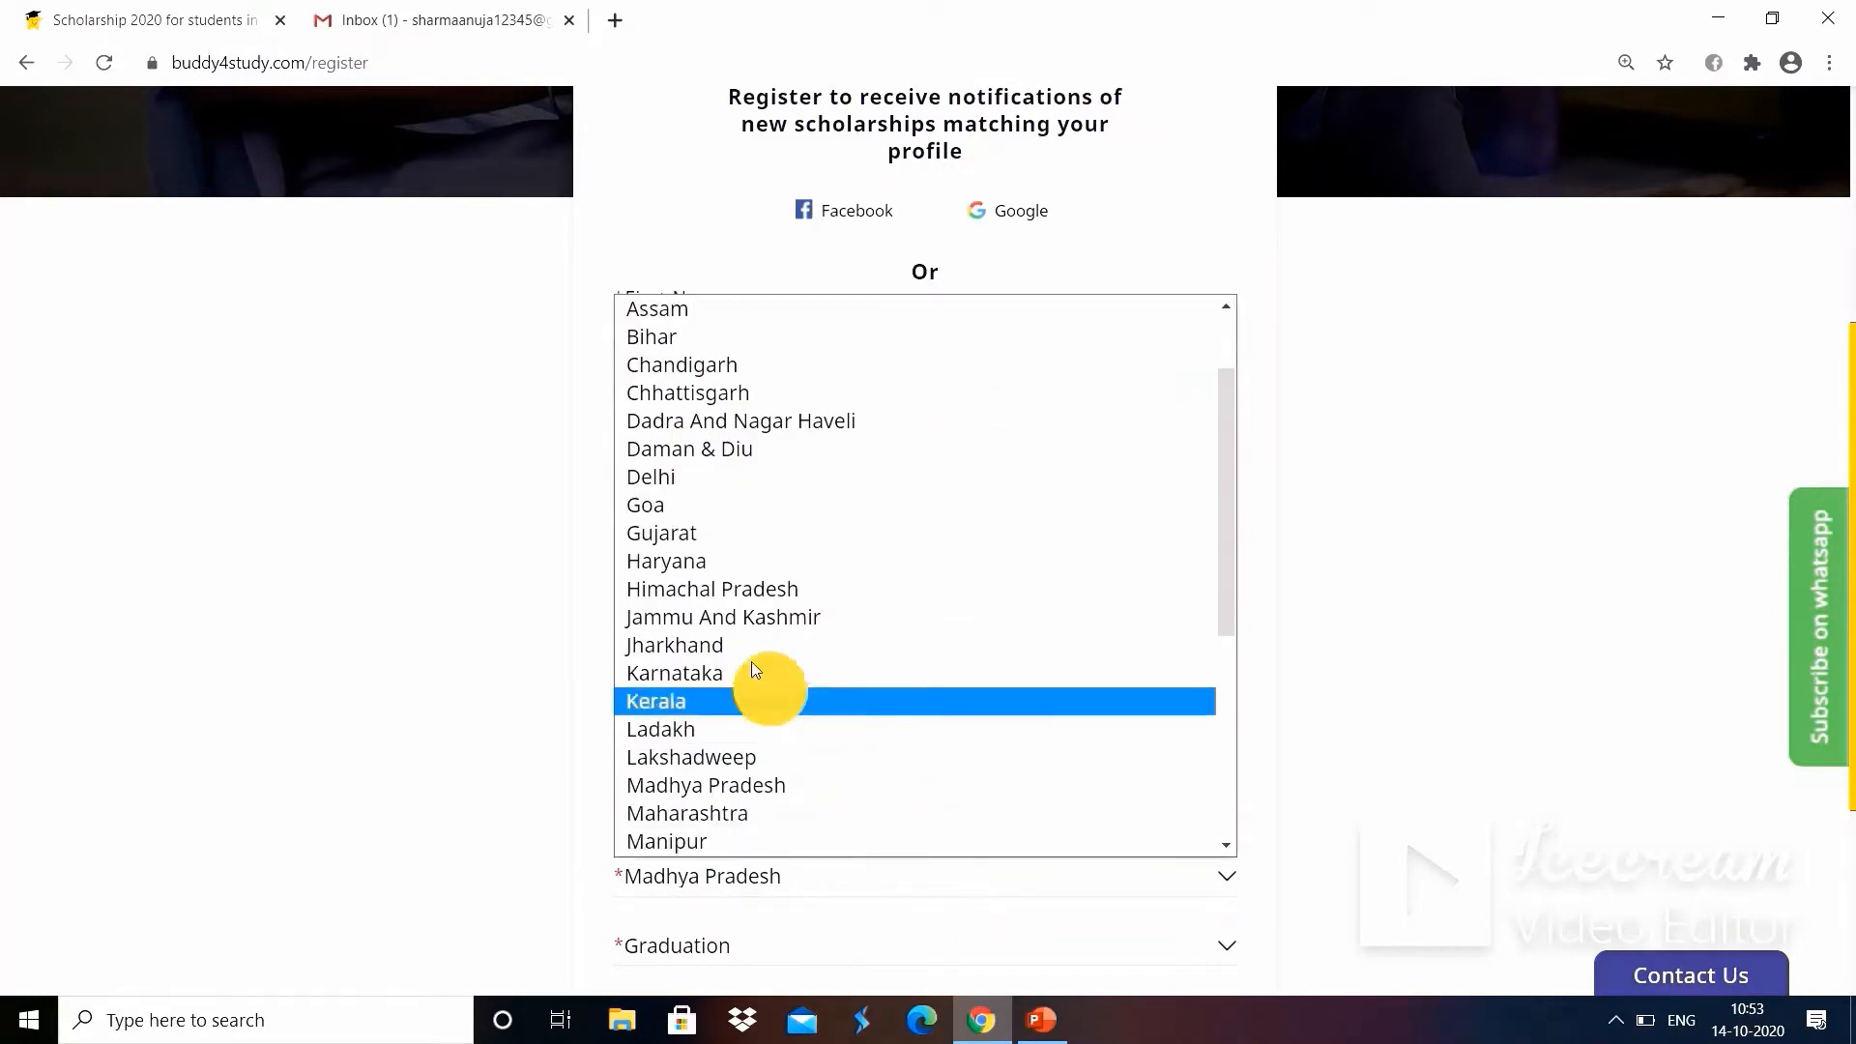
left_click(722, 503)
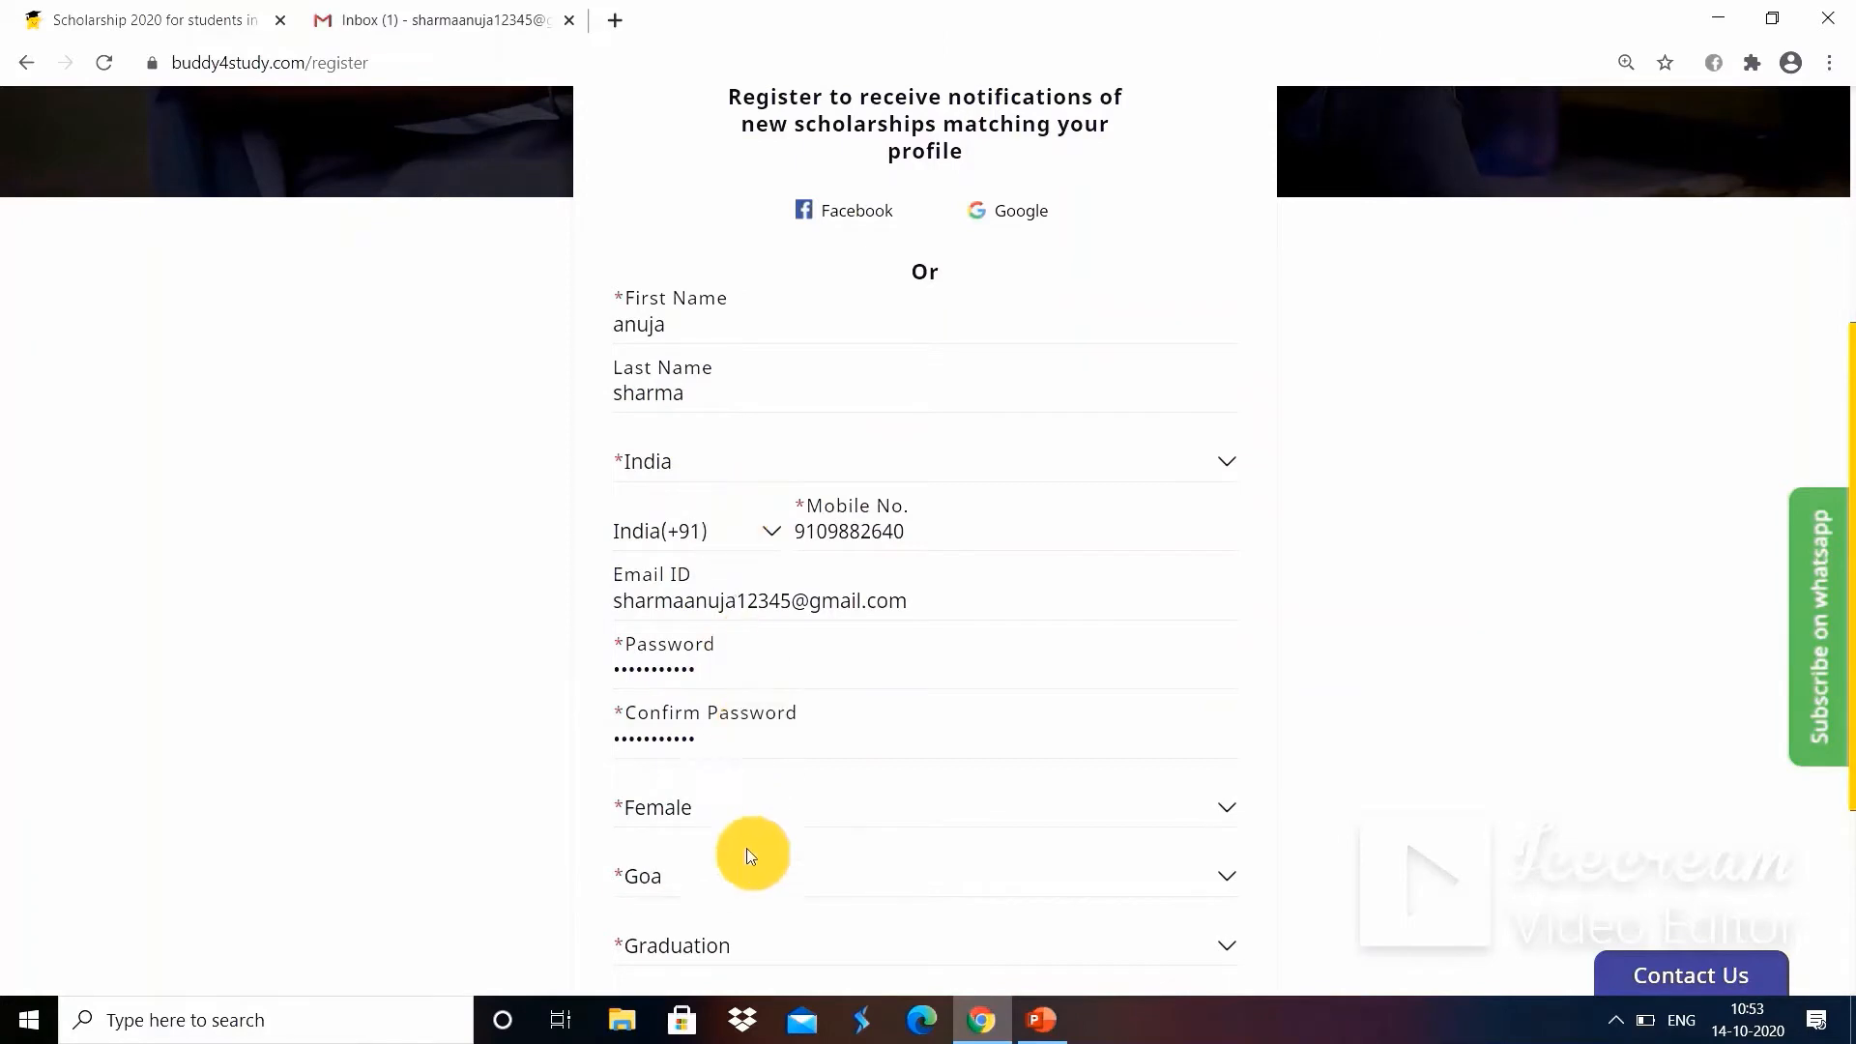
left_click(760, 887)
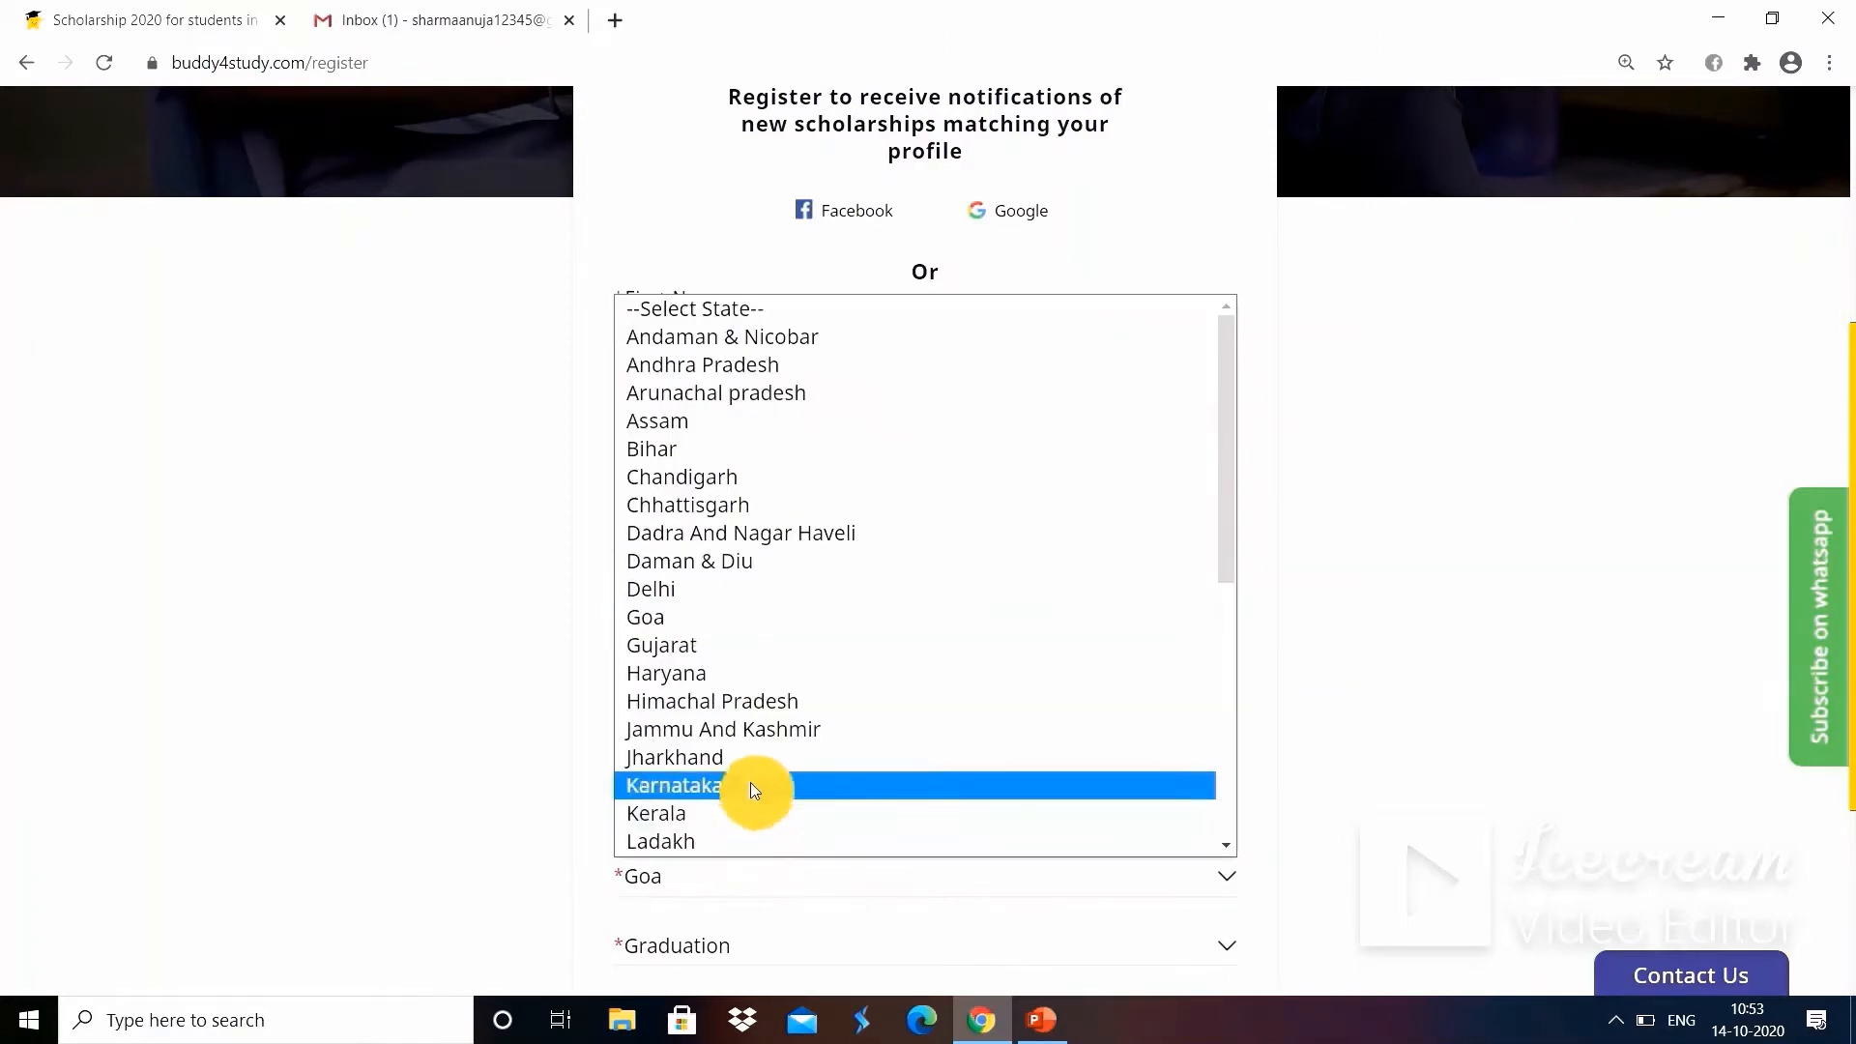
scroll(761, 855, "down", 1)
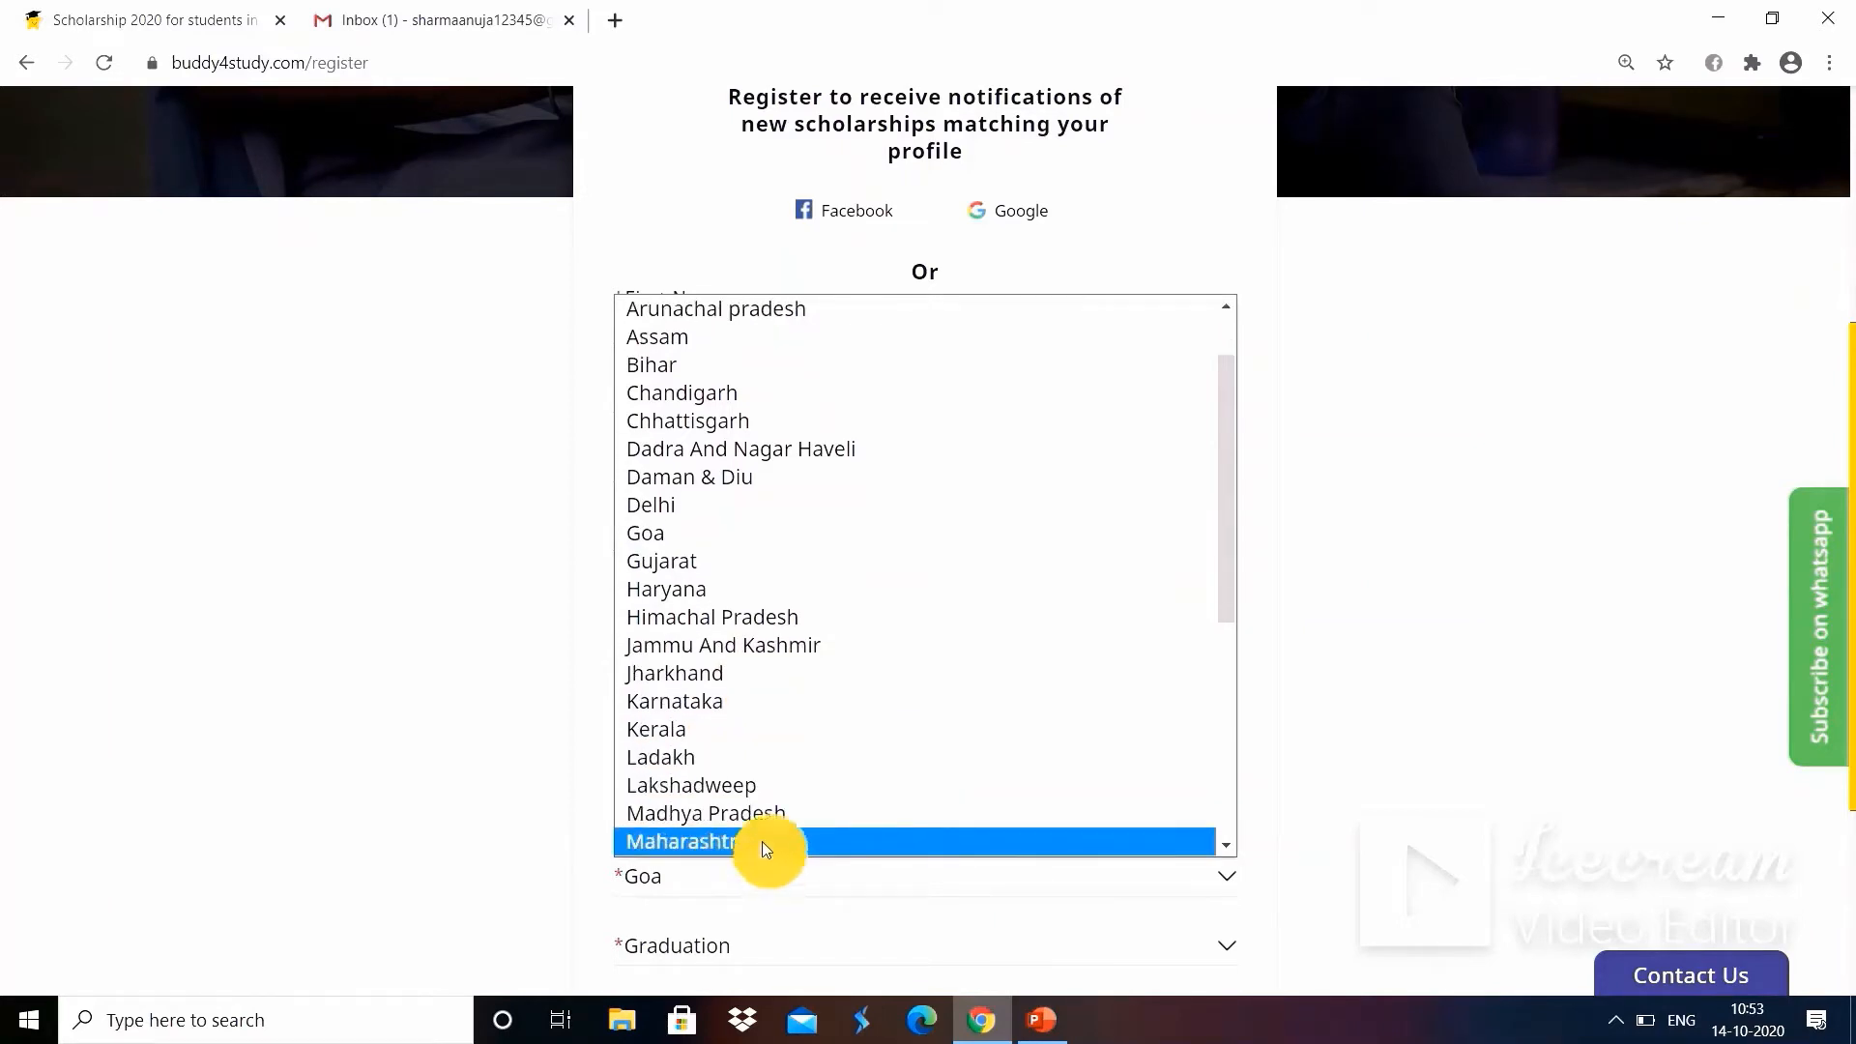
left_click(770, 815)
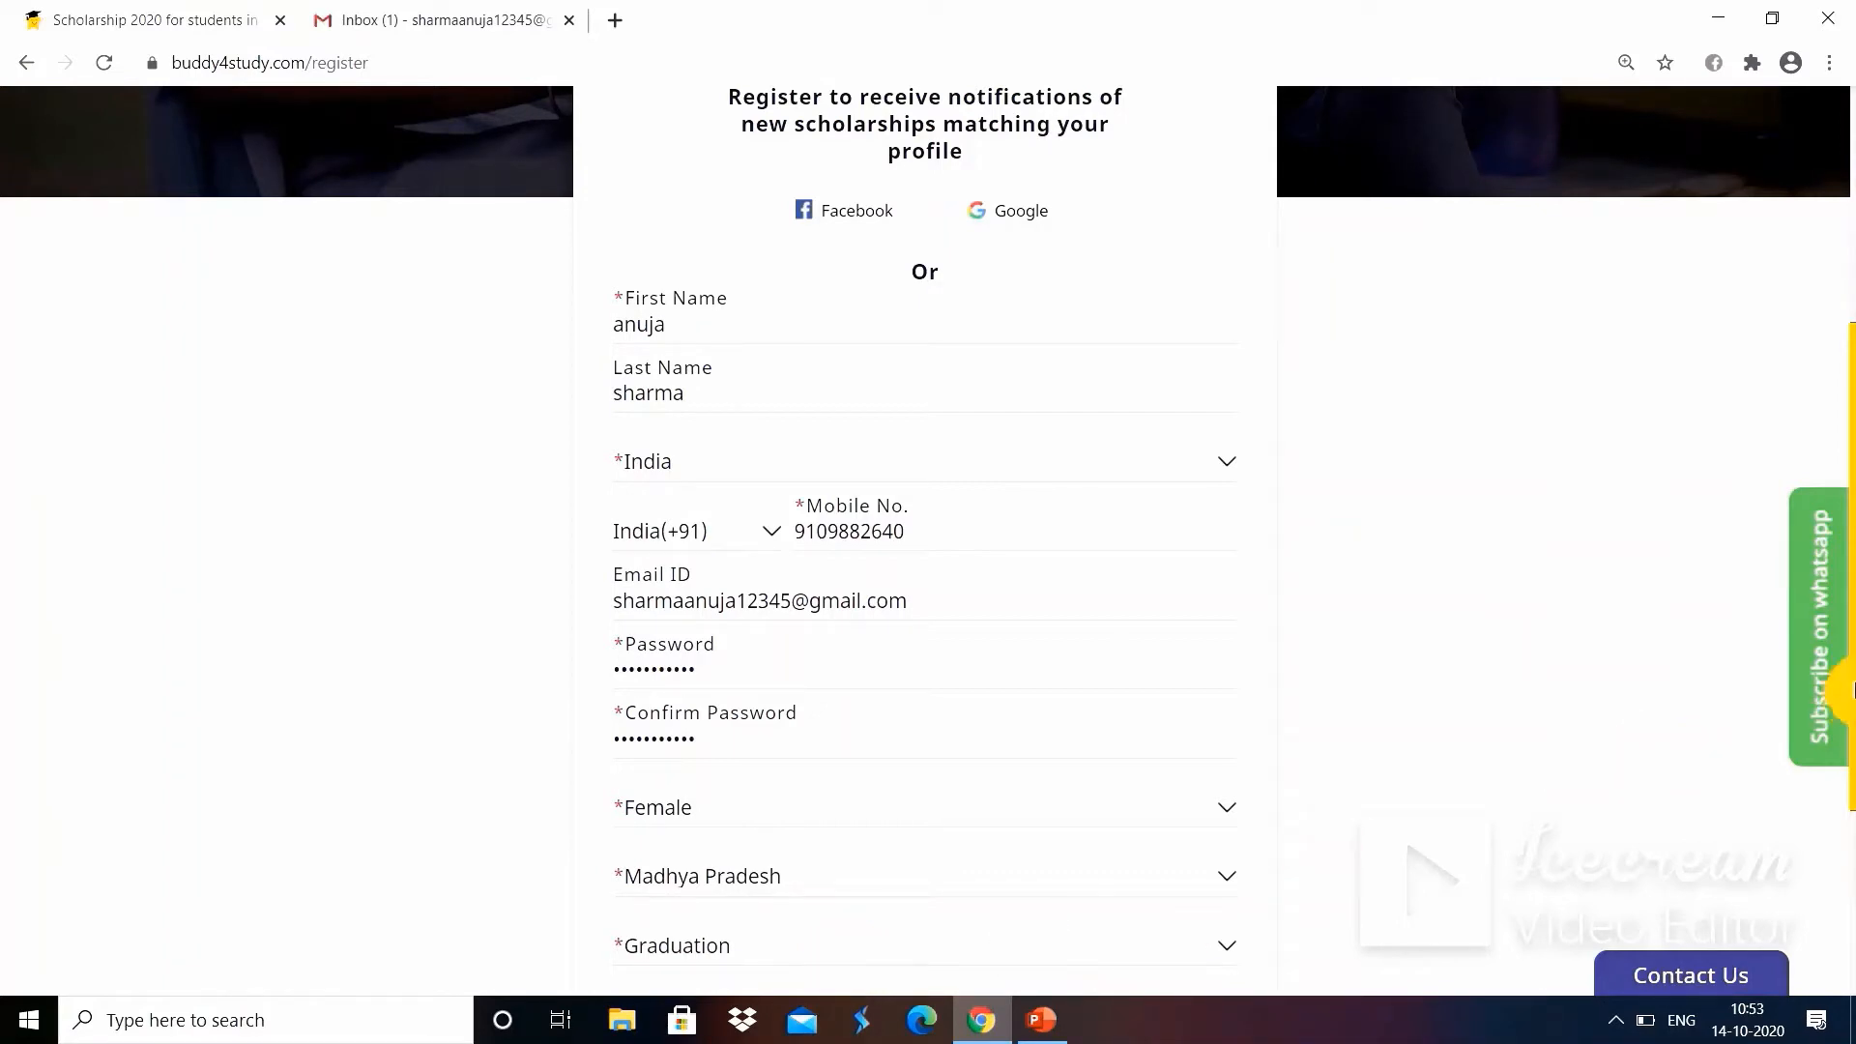
Submit the Buddy4Study registration form, verify the OTP sent to the mobile number and dismiss the login message.
left_click_drag(1852, 688, 1852, 795)
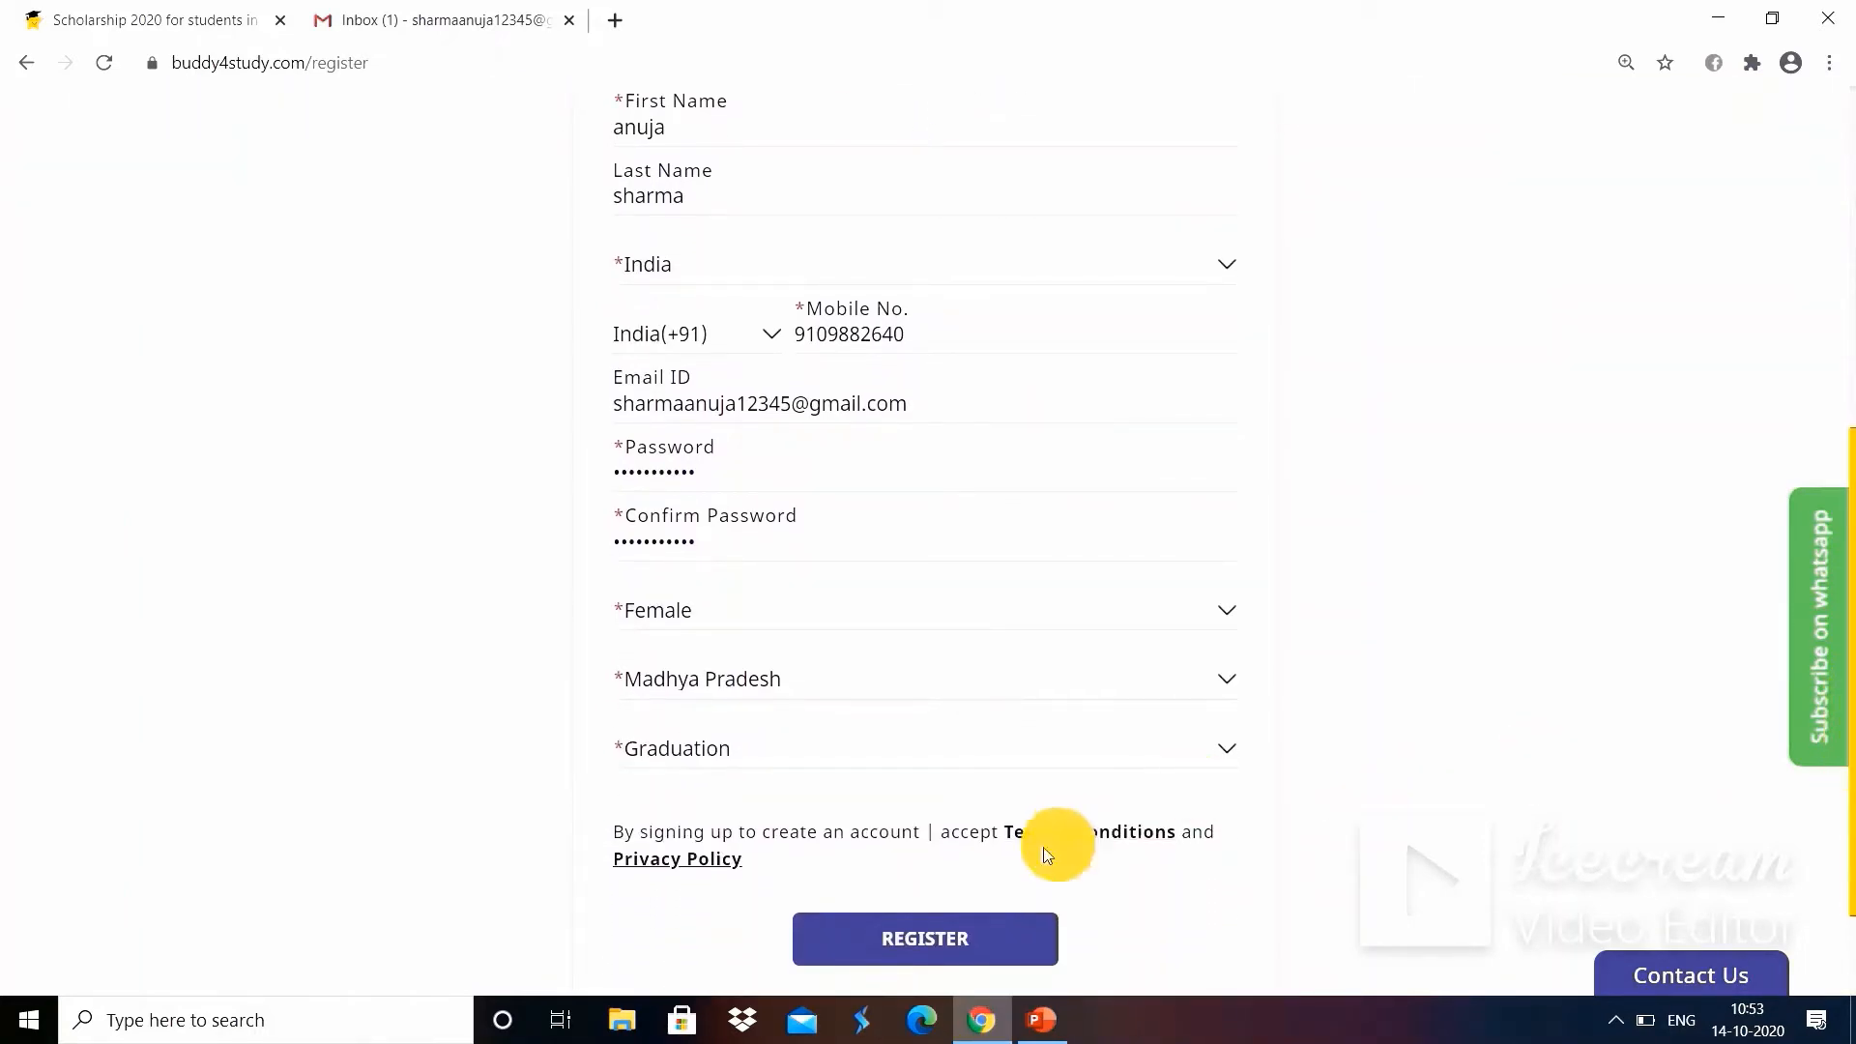
left_click(924, 954)
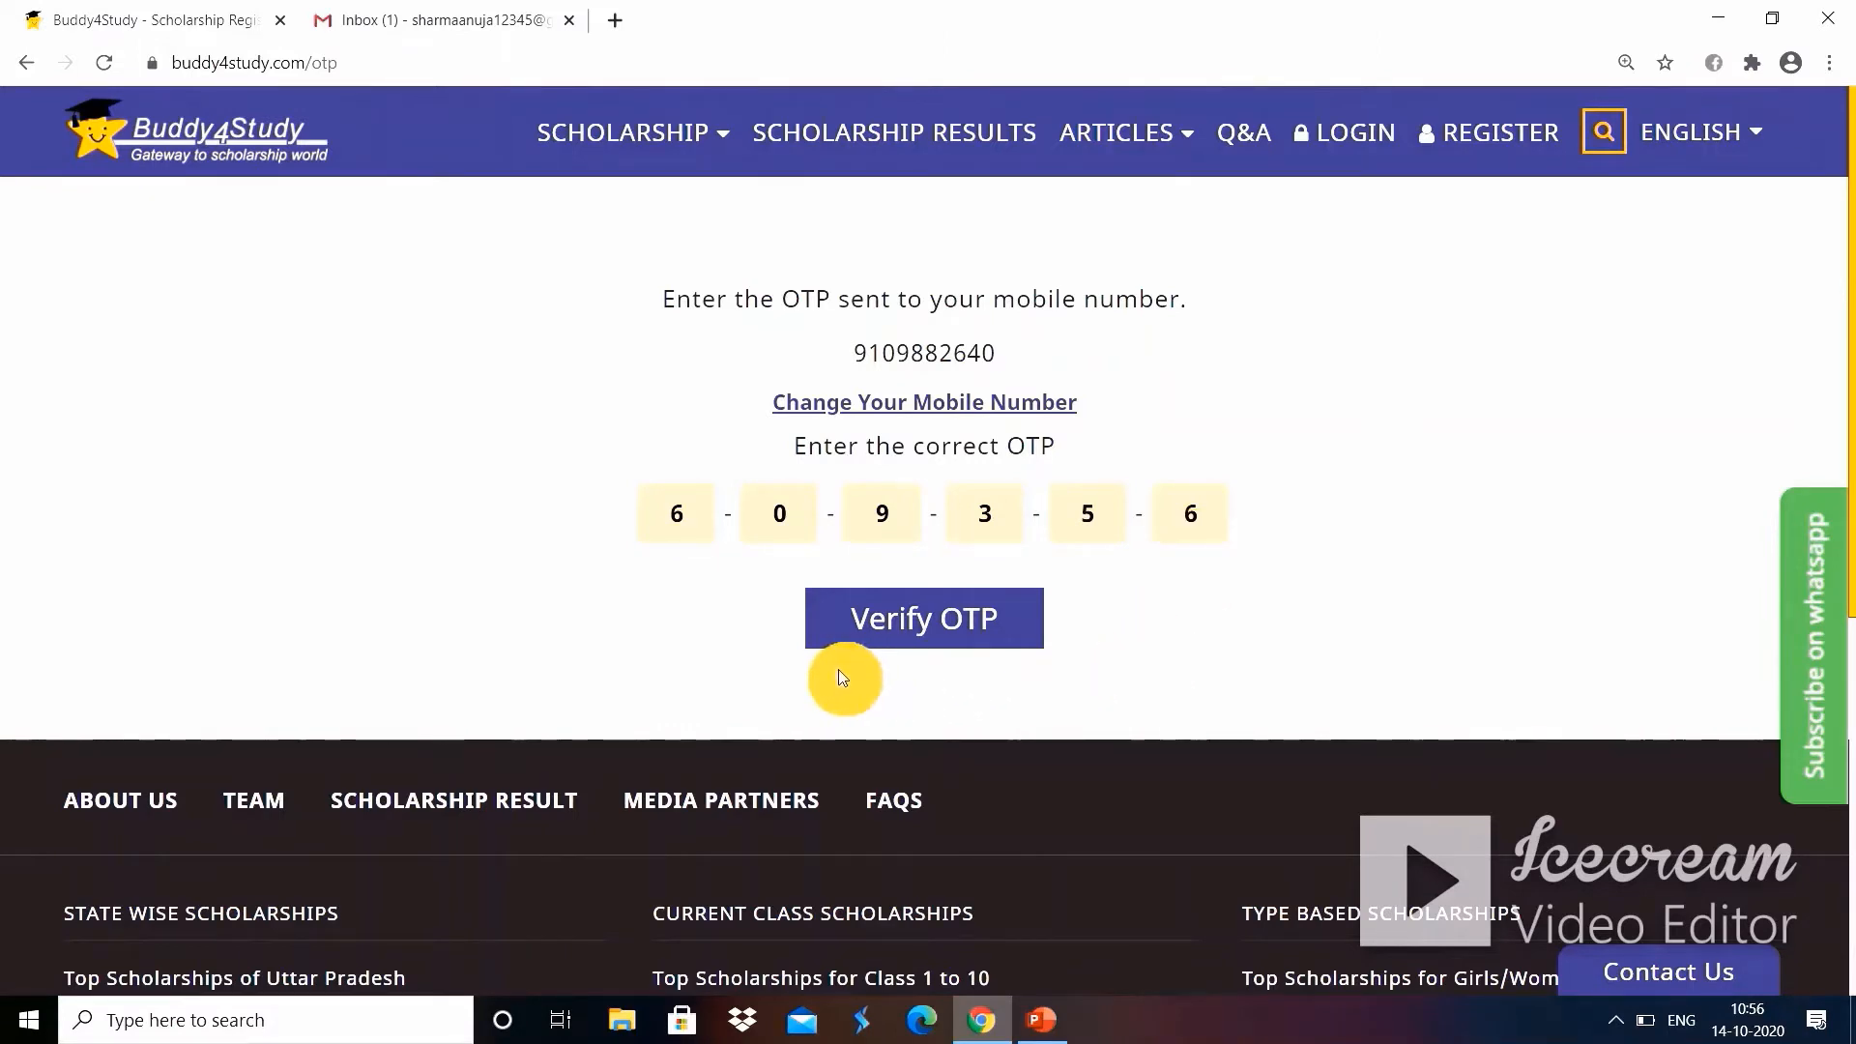
left_click(943, 646)
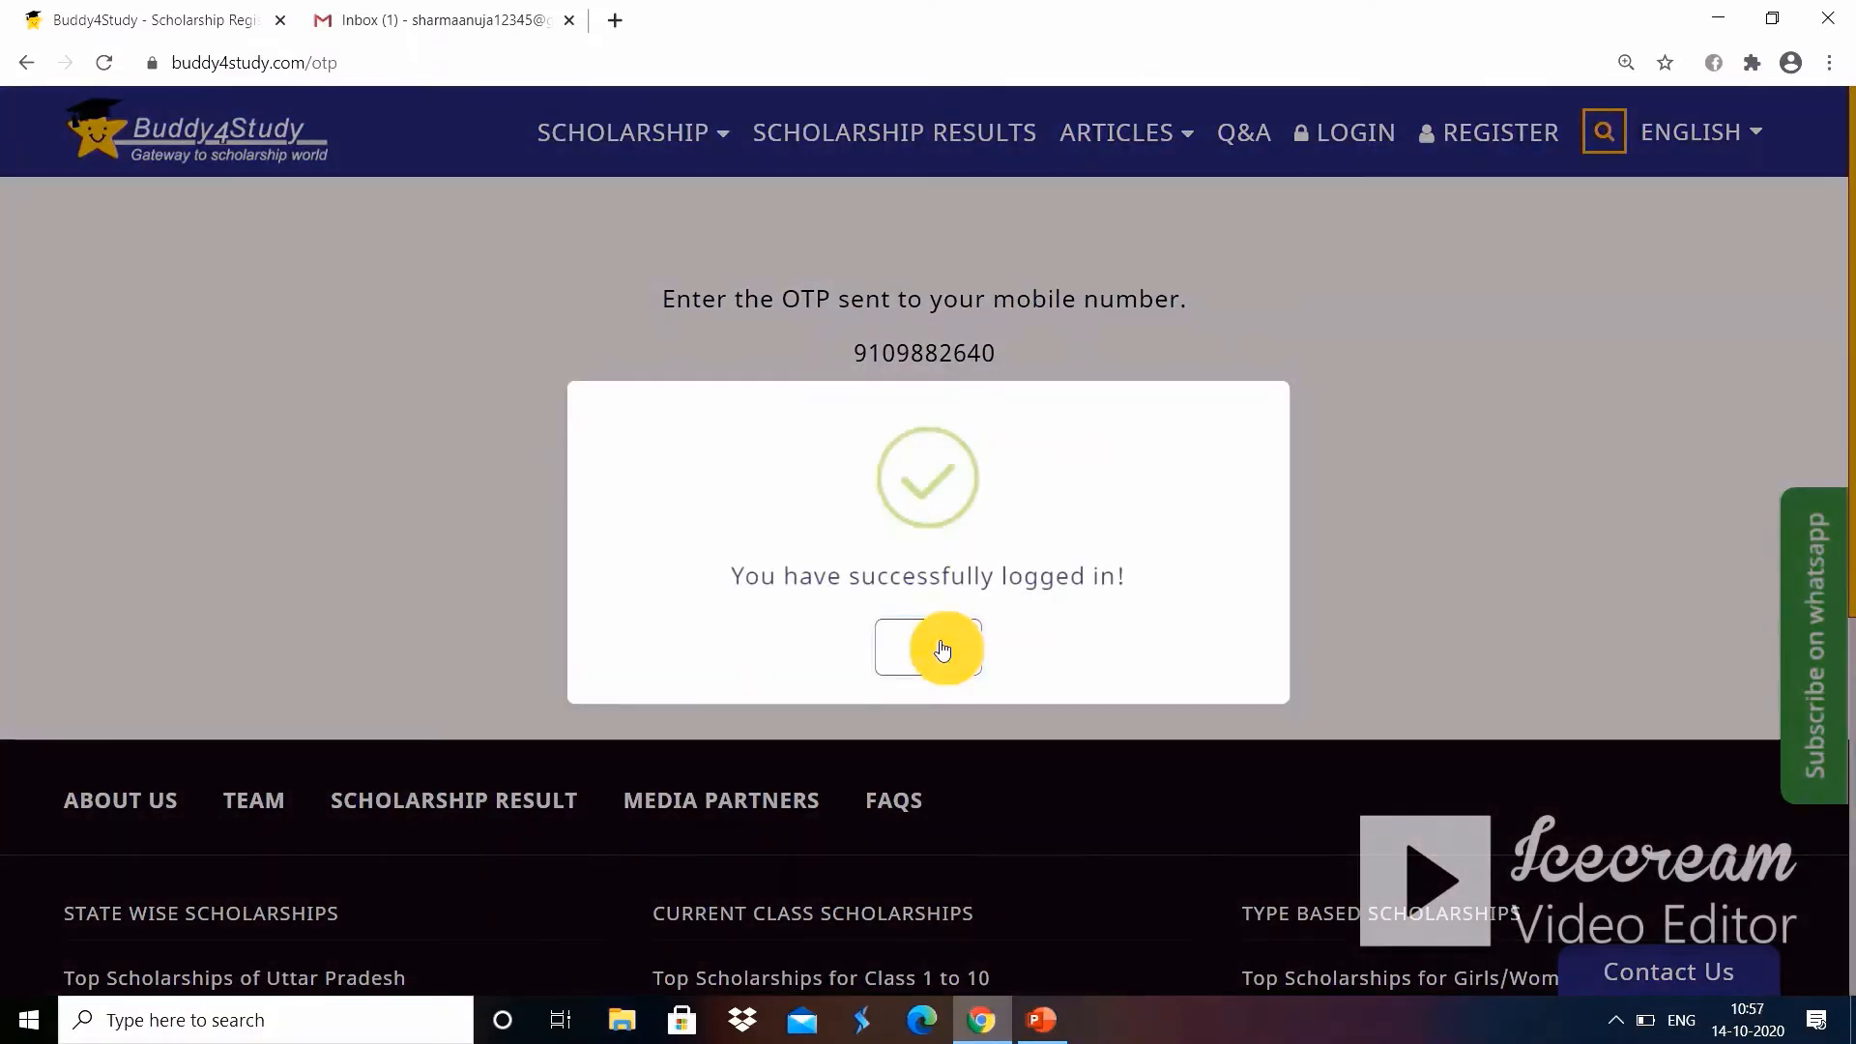
left_click(928, 647)
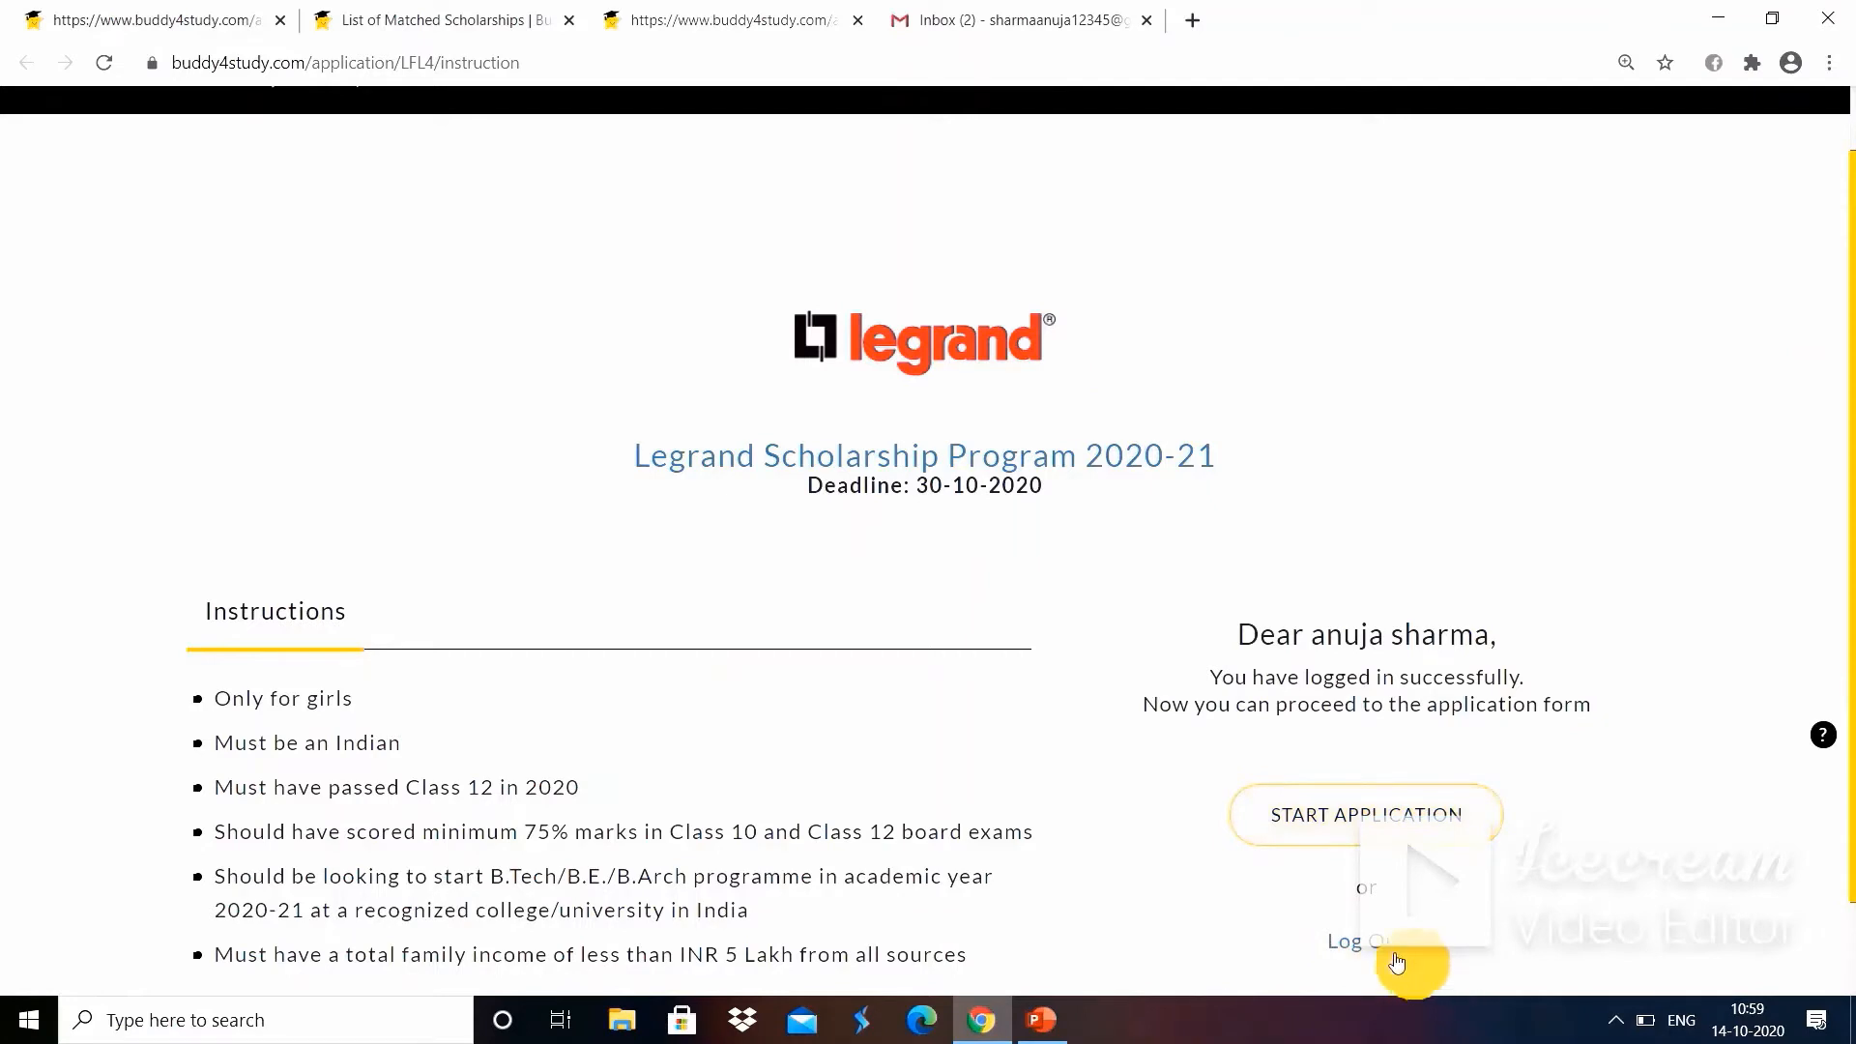
Start the Legrand scholarship application, then save the filled-in personal details and permanent address and continue.
left_click(1371, 827)
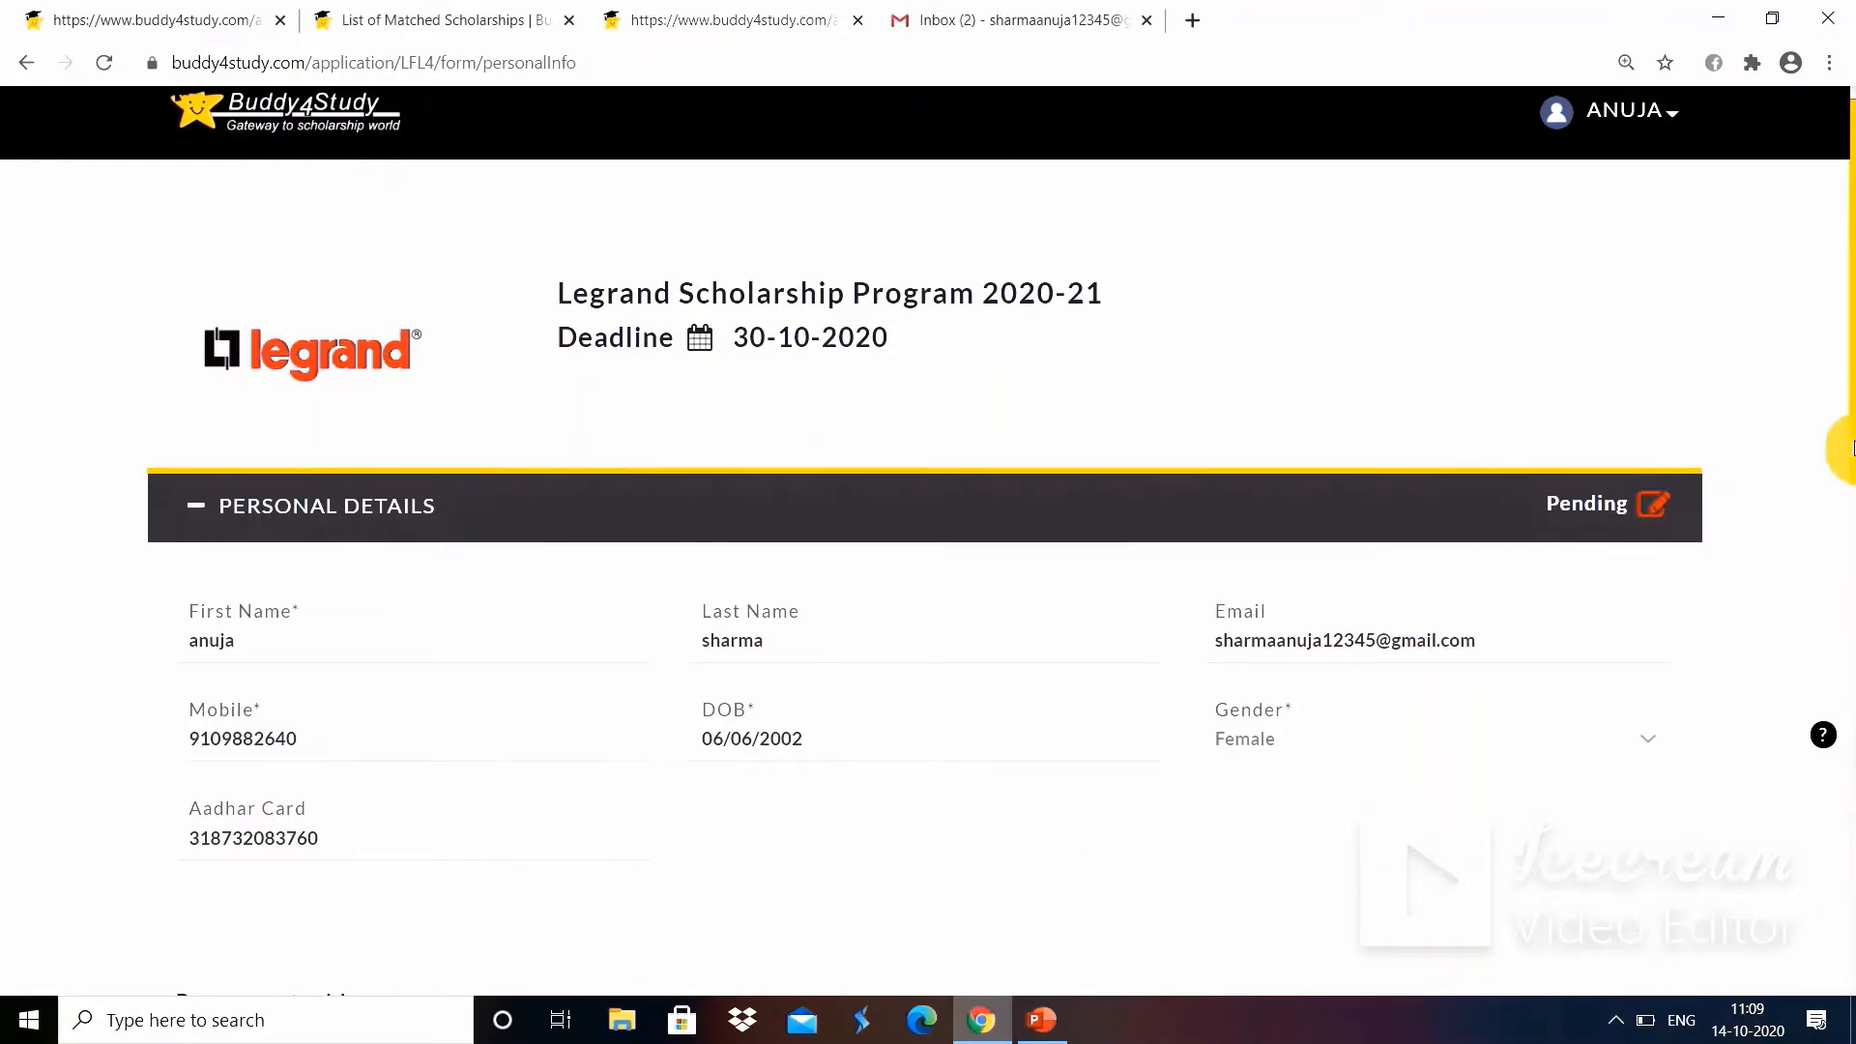
left_click_drag(1852, 450, 1853, 592)
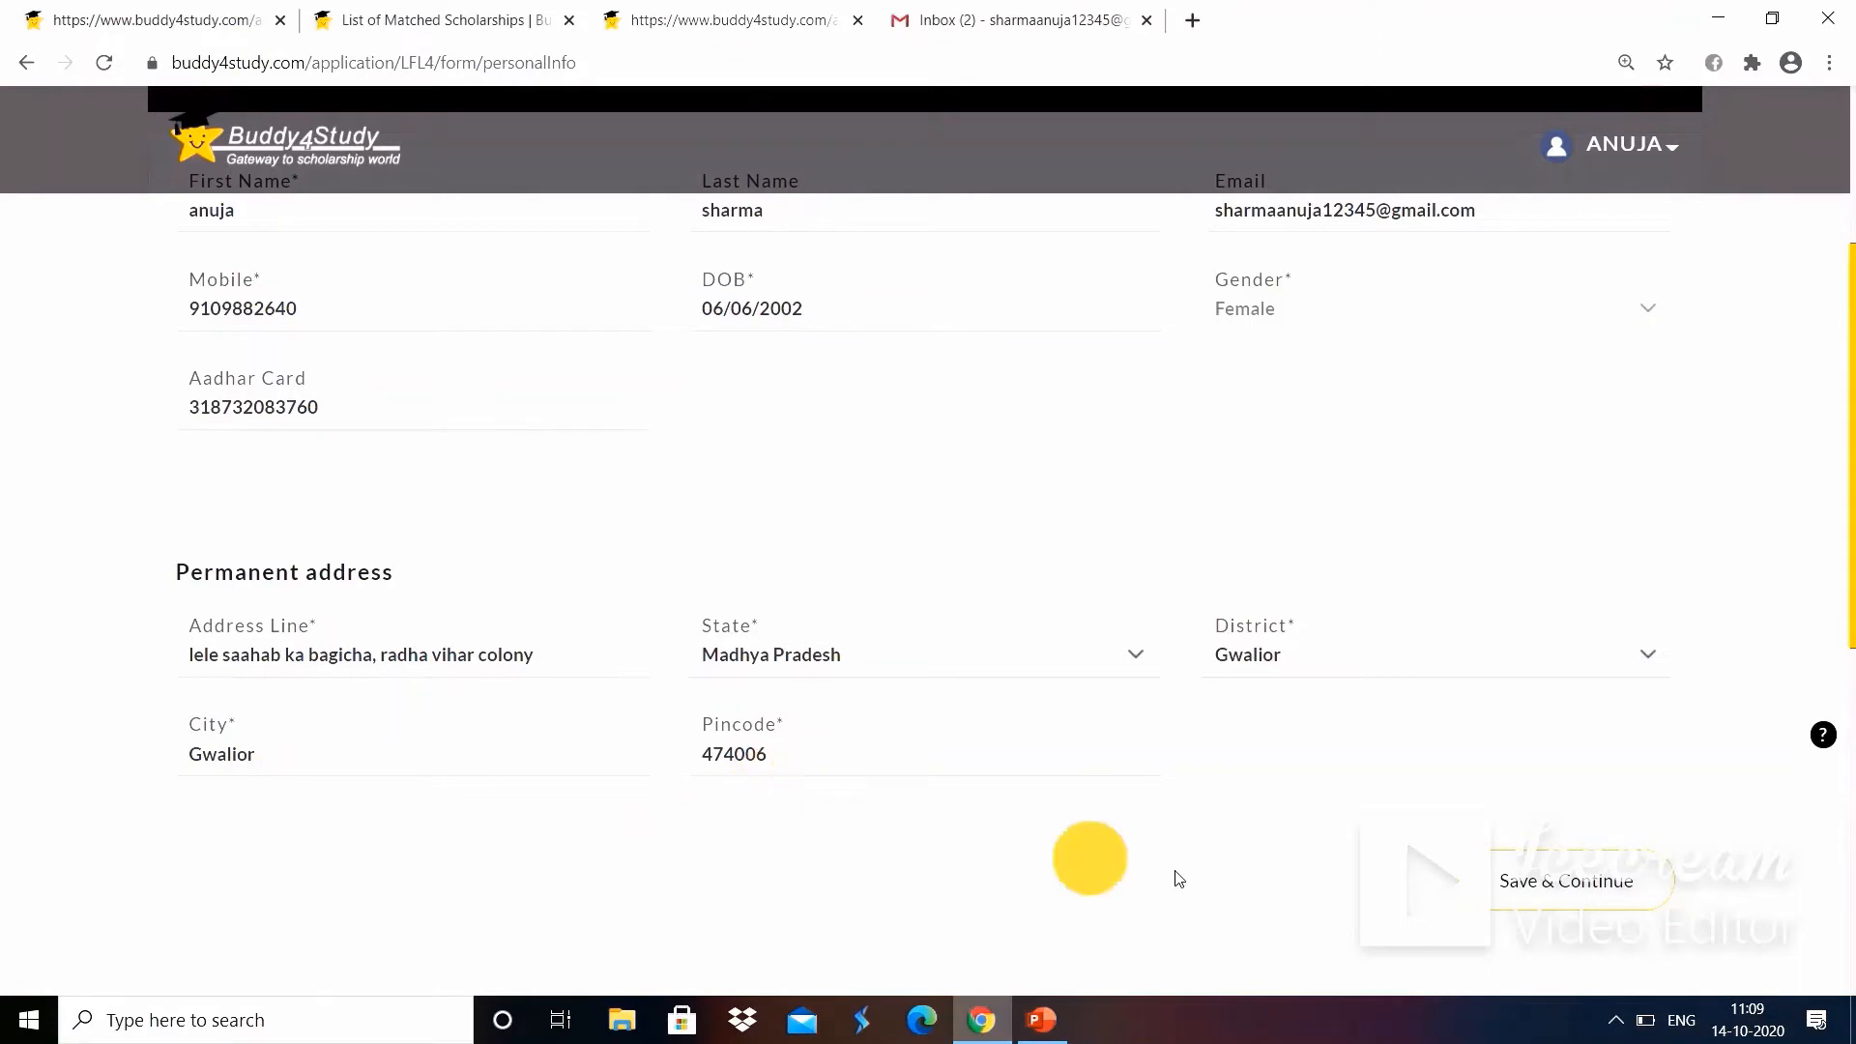
left_click(1526, 904)
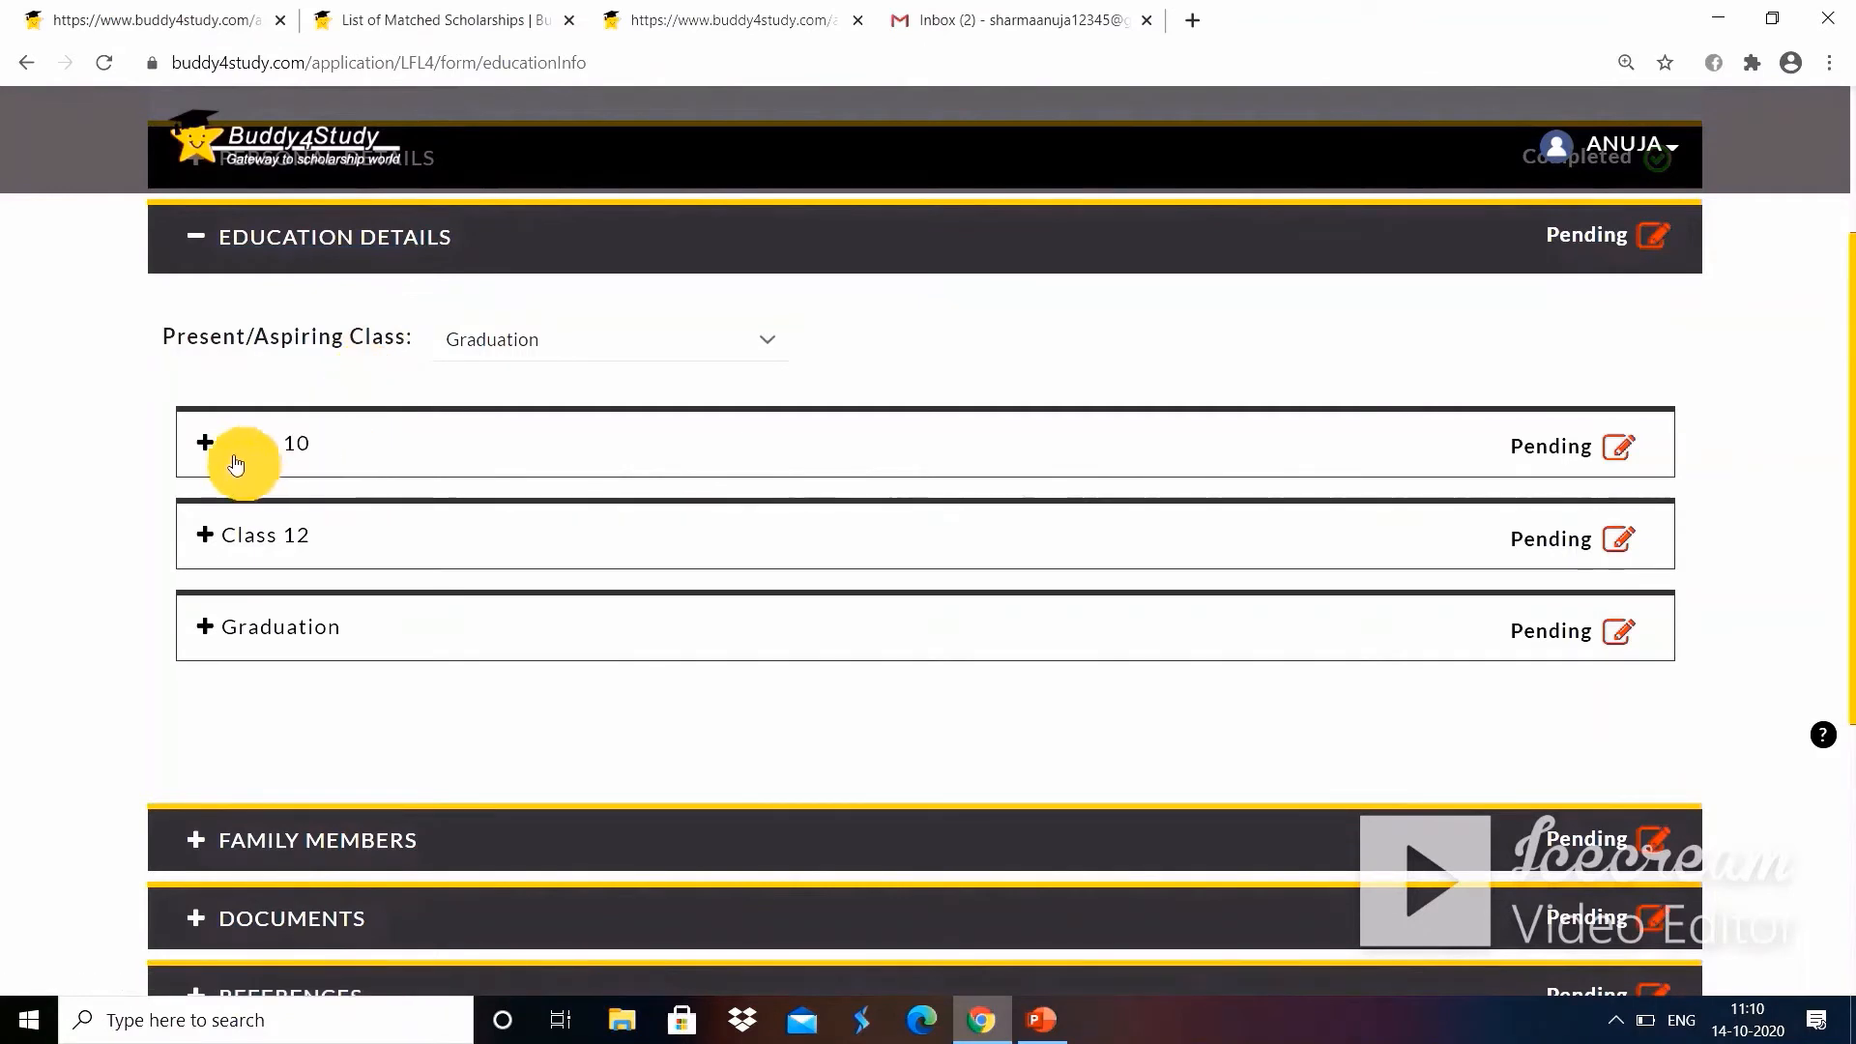
Fill in the Class 10 academic details with Madhya Pradesh Board, passing year 2018 and passing month 6.
left_click(356, 448)
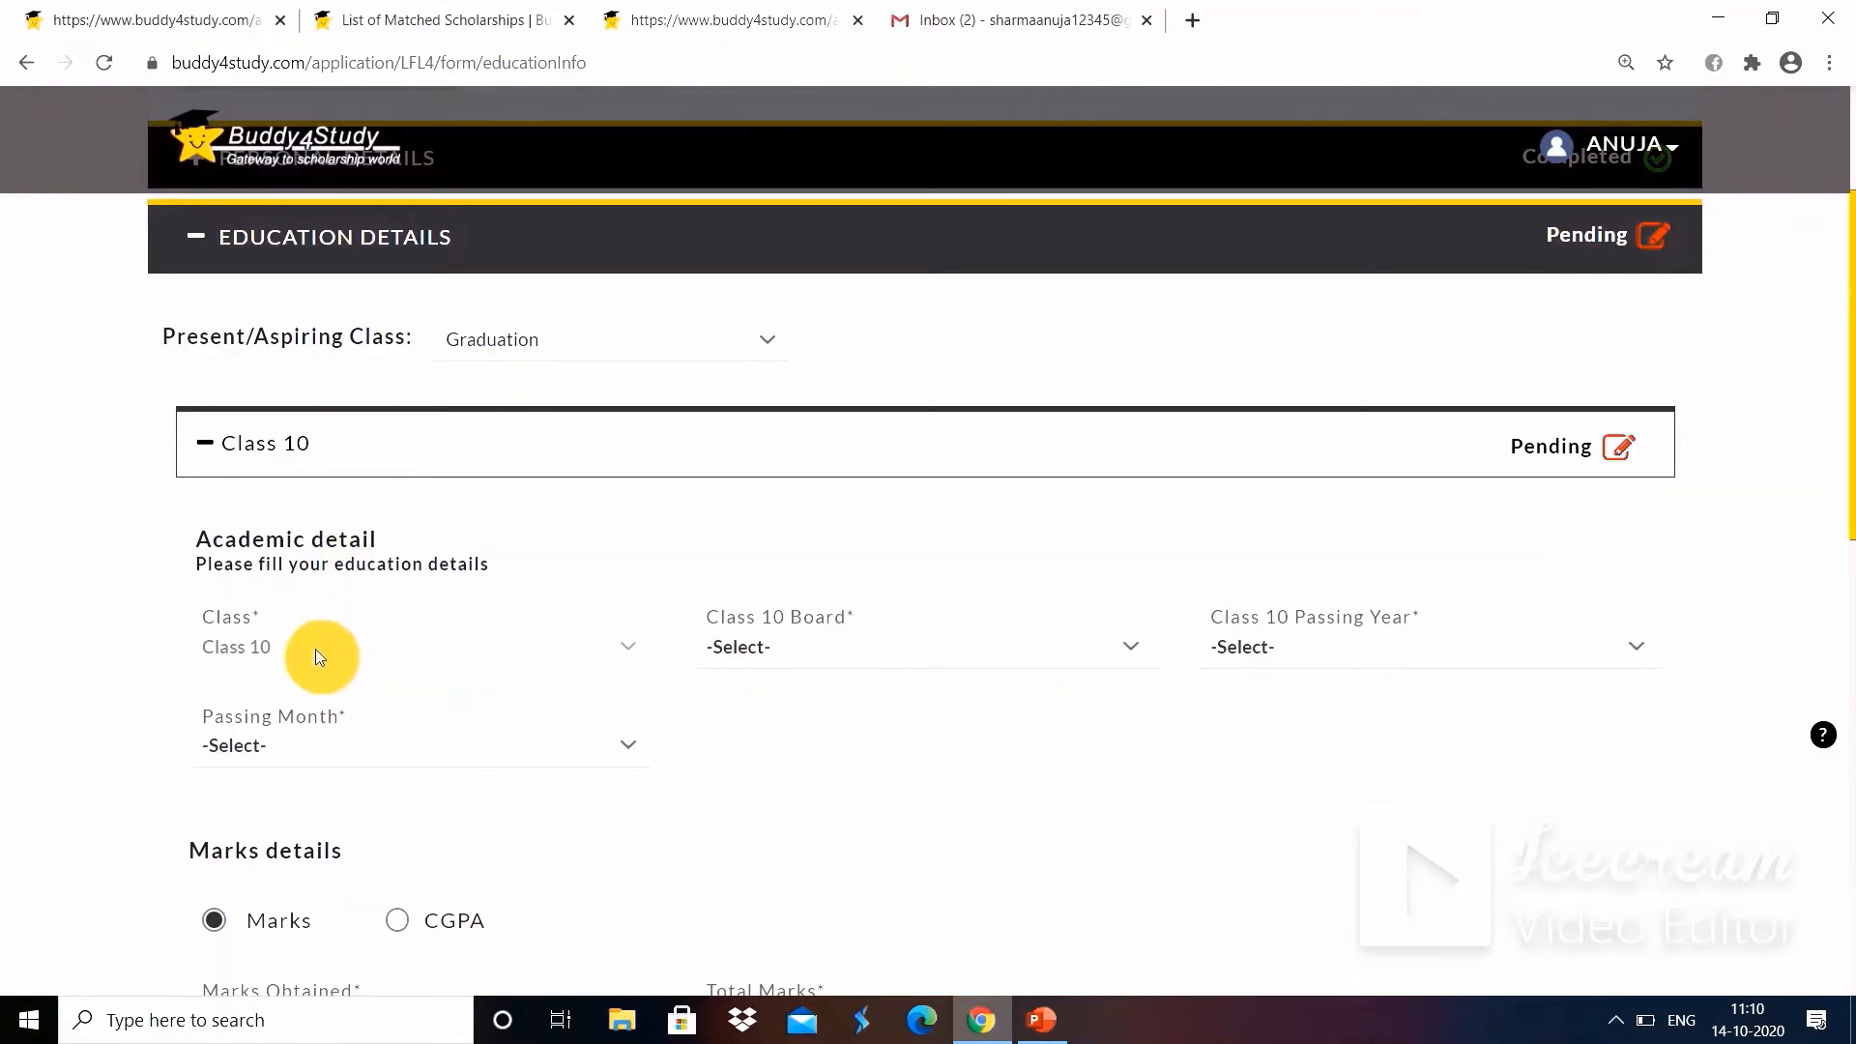
left_click(793, 657)
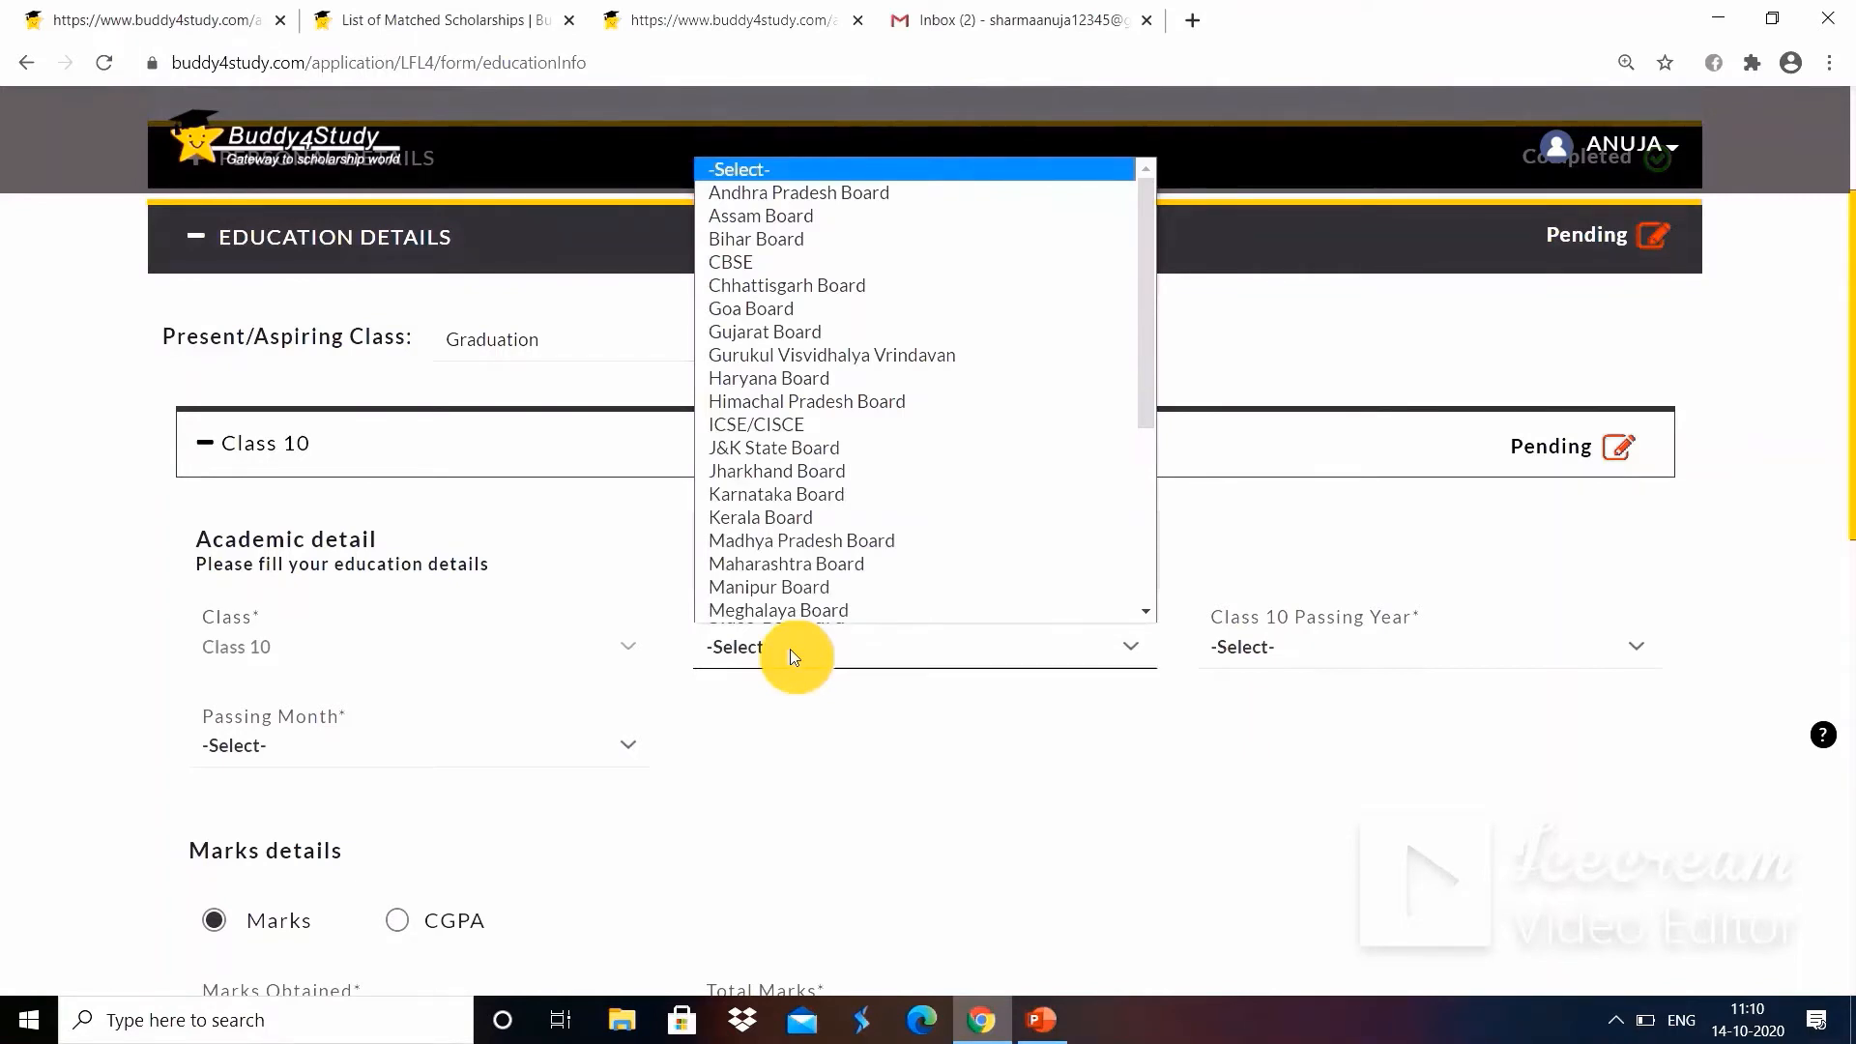
left_click(820, 542)
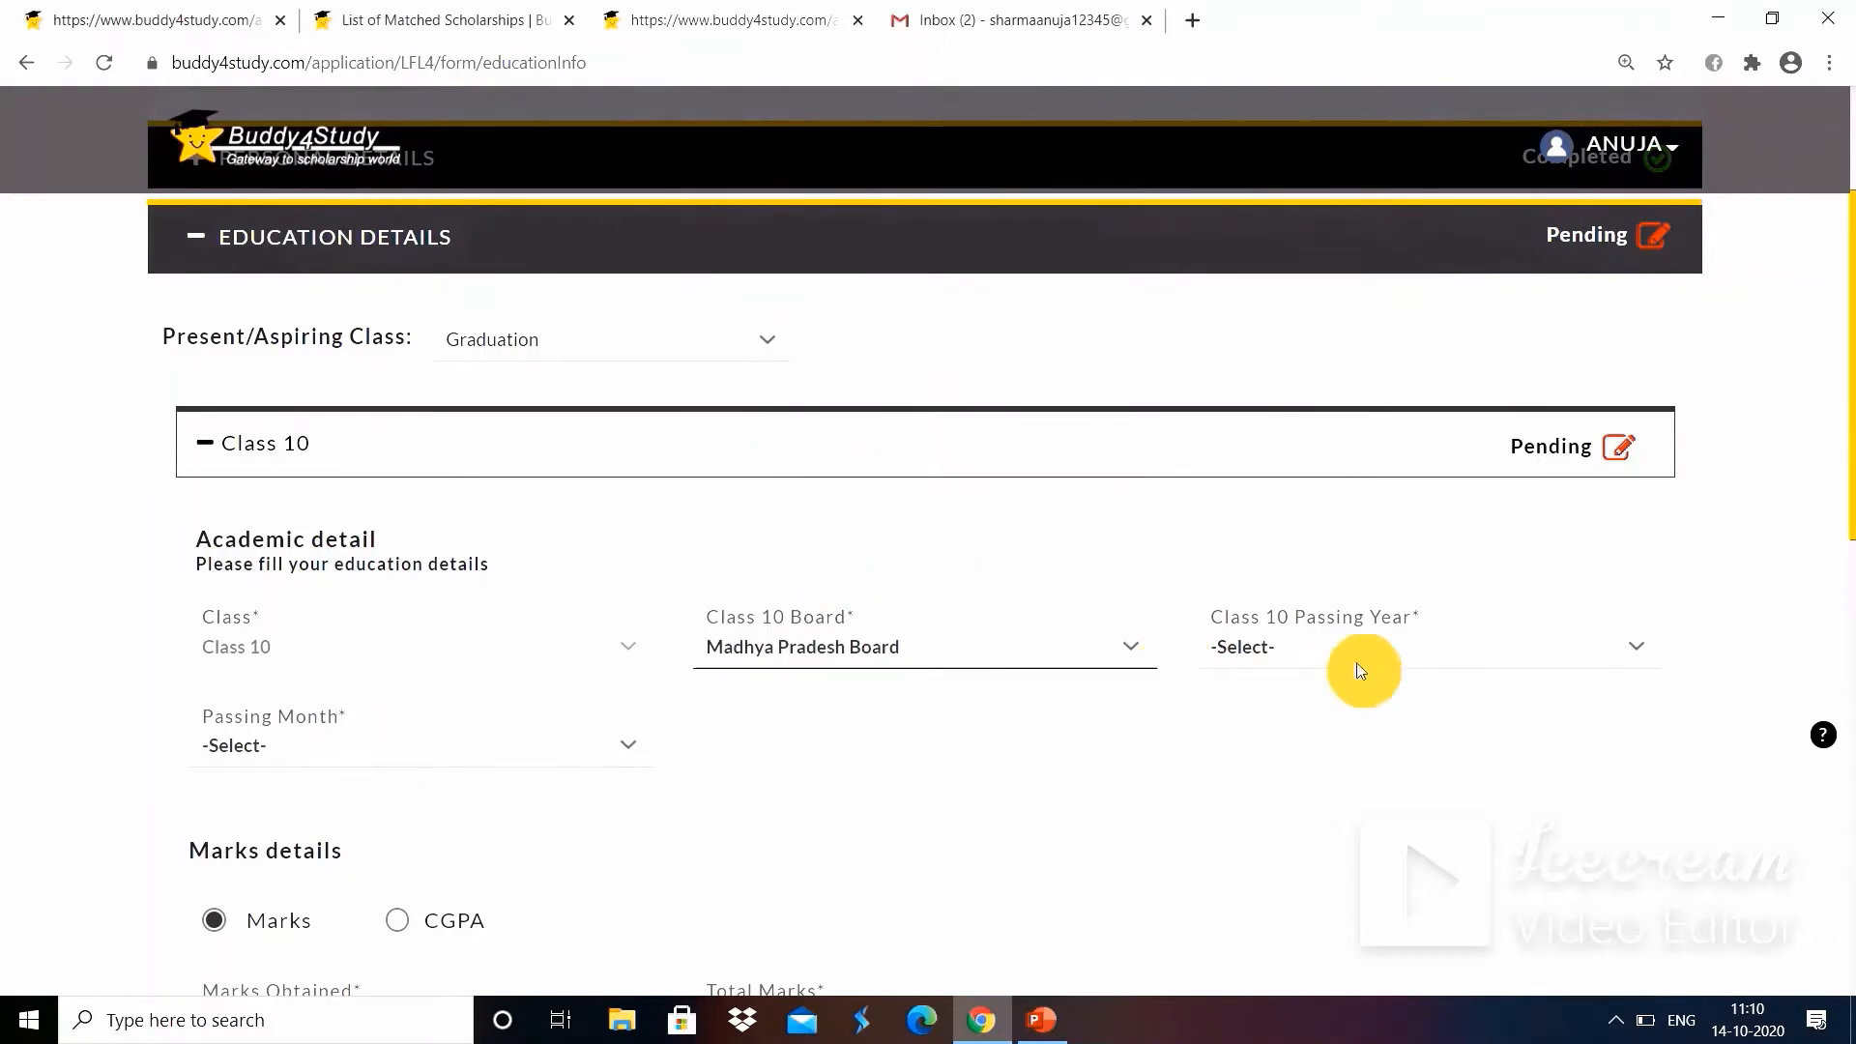
left_click(1333, 659)
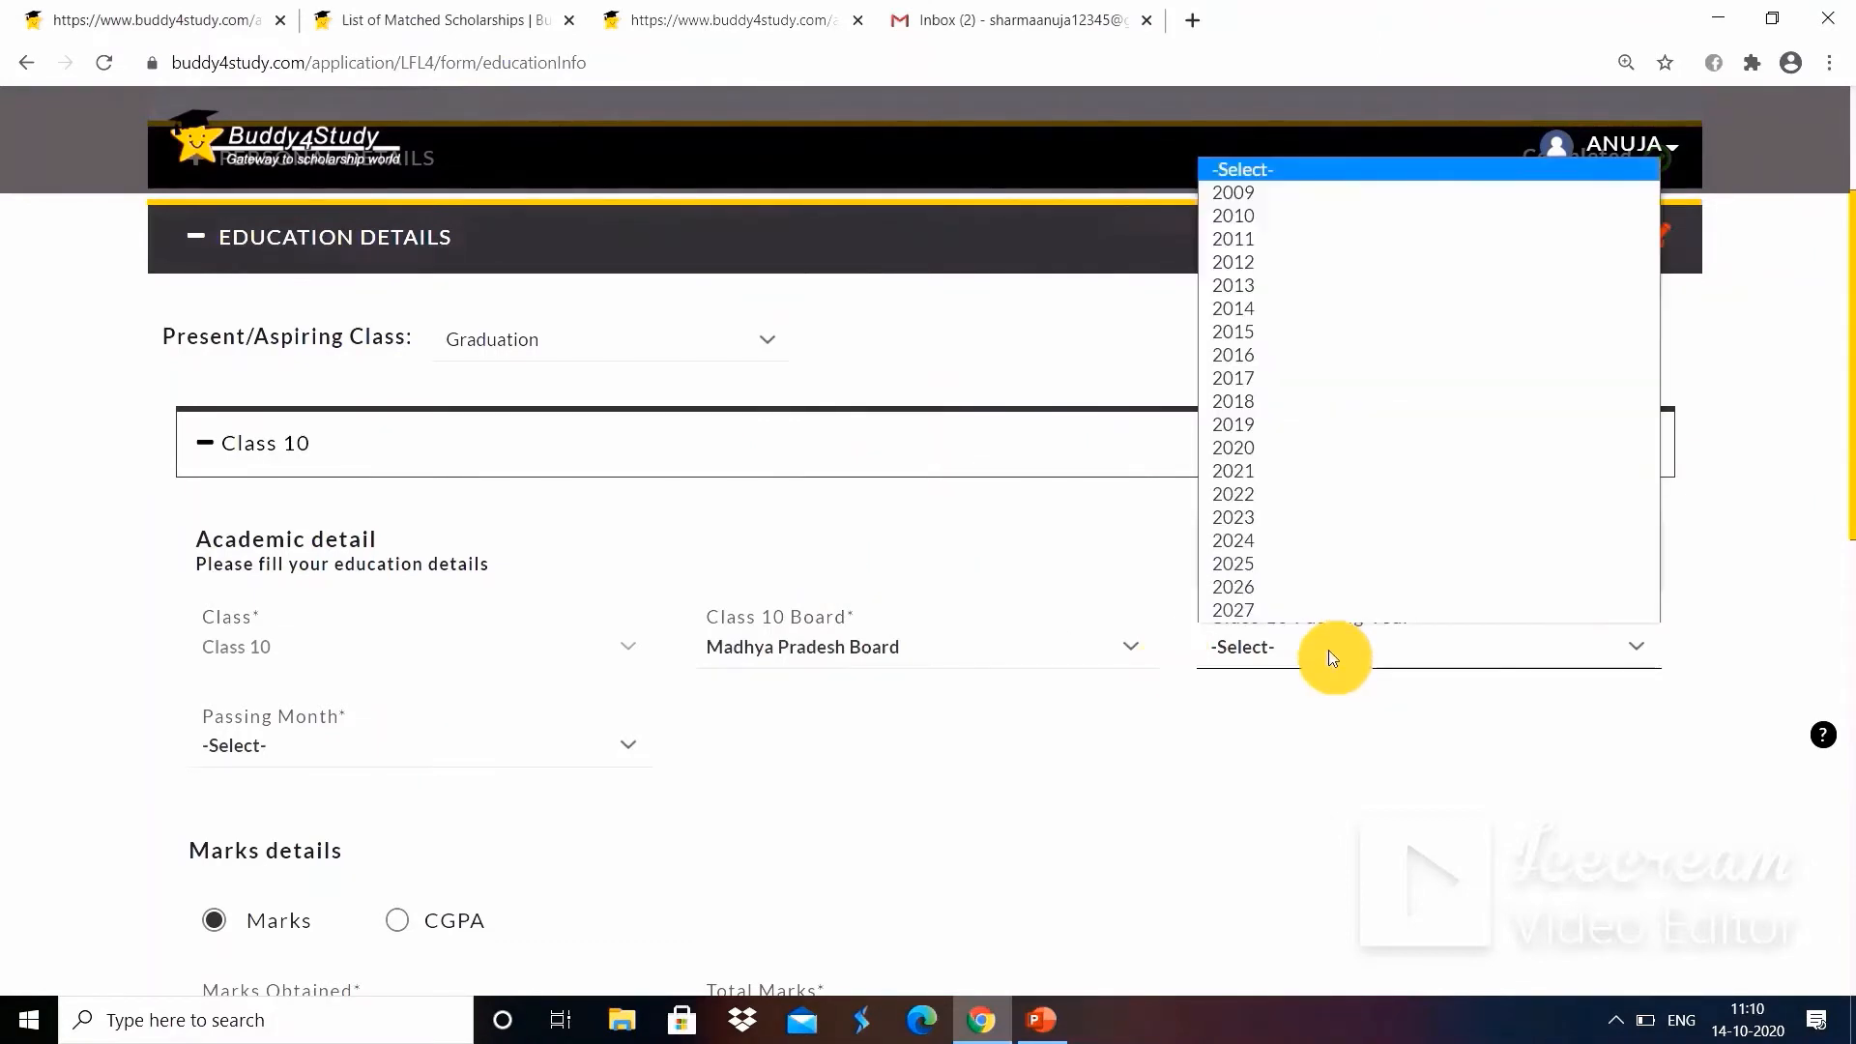
left_click(1269, 401)
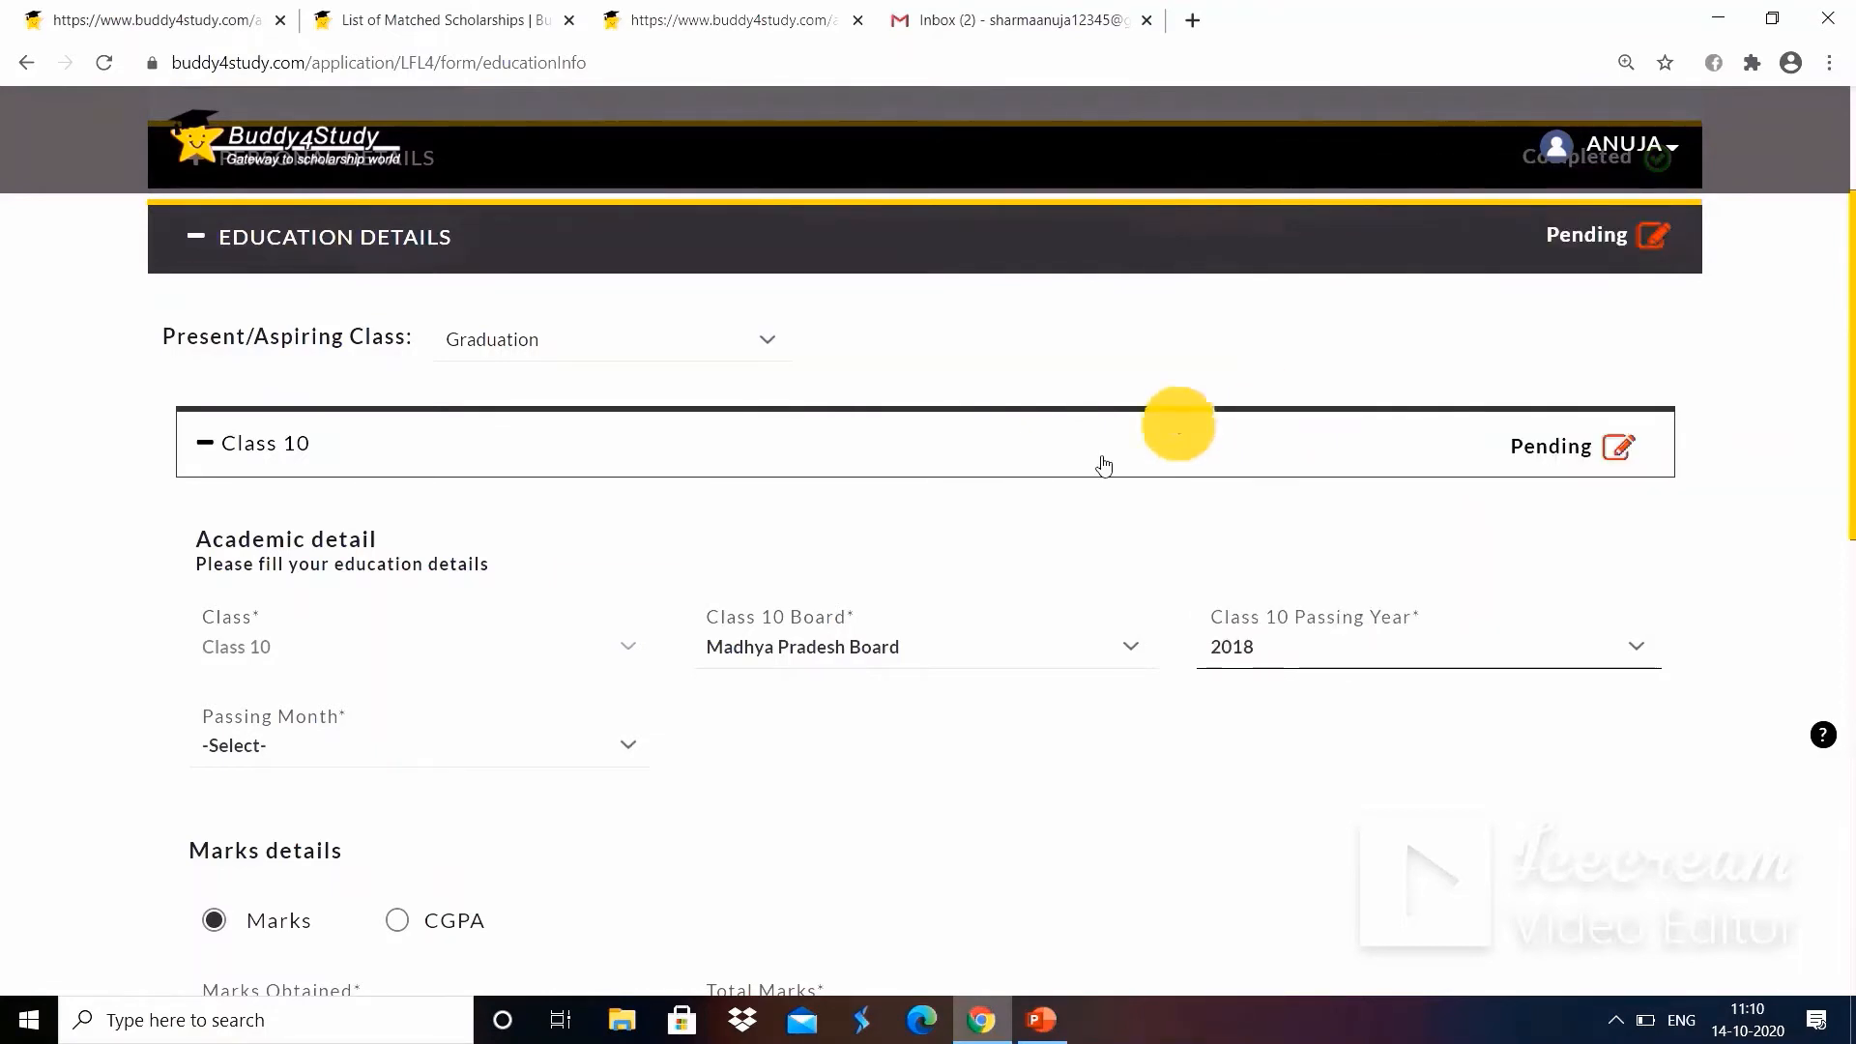
left_click(538, 759)
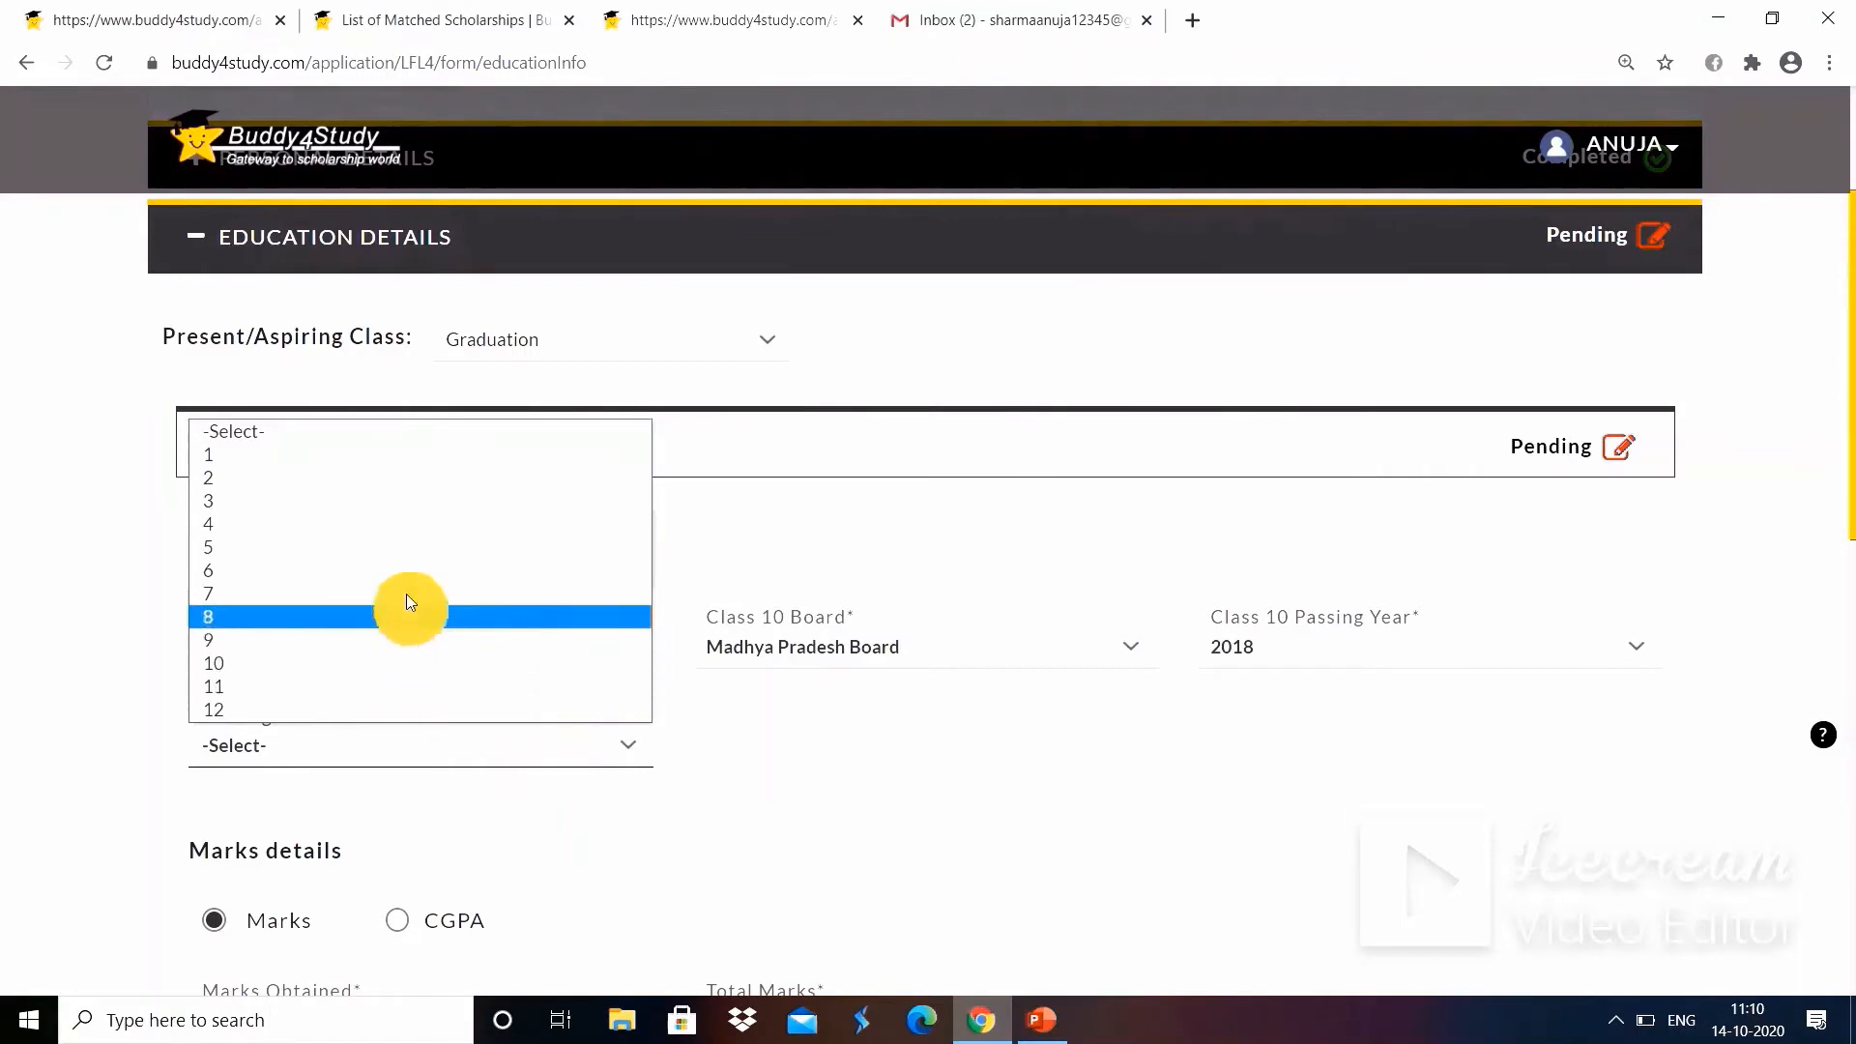
left_click(431, 573)
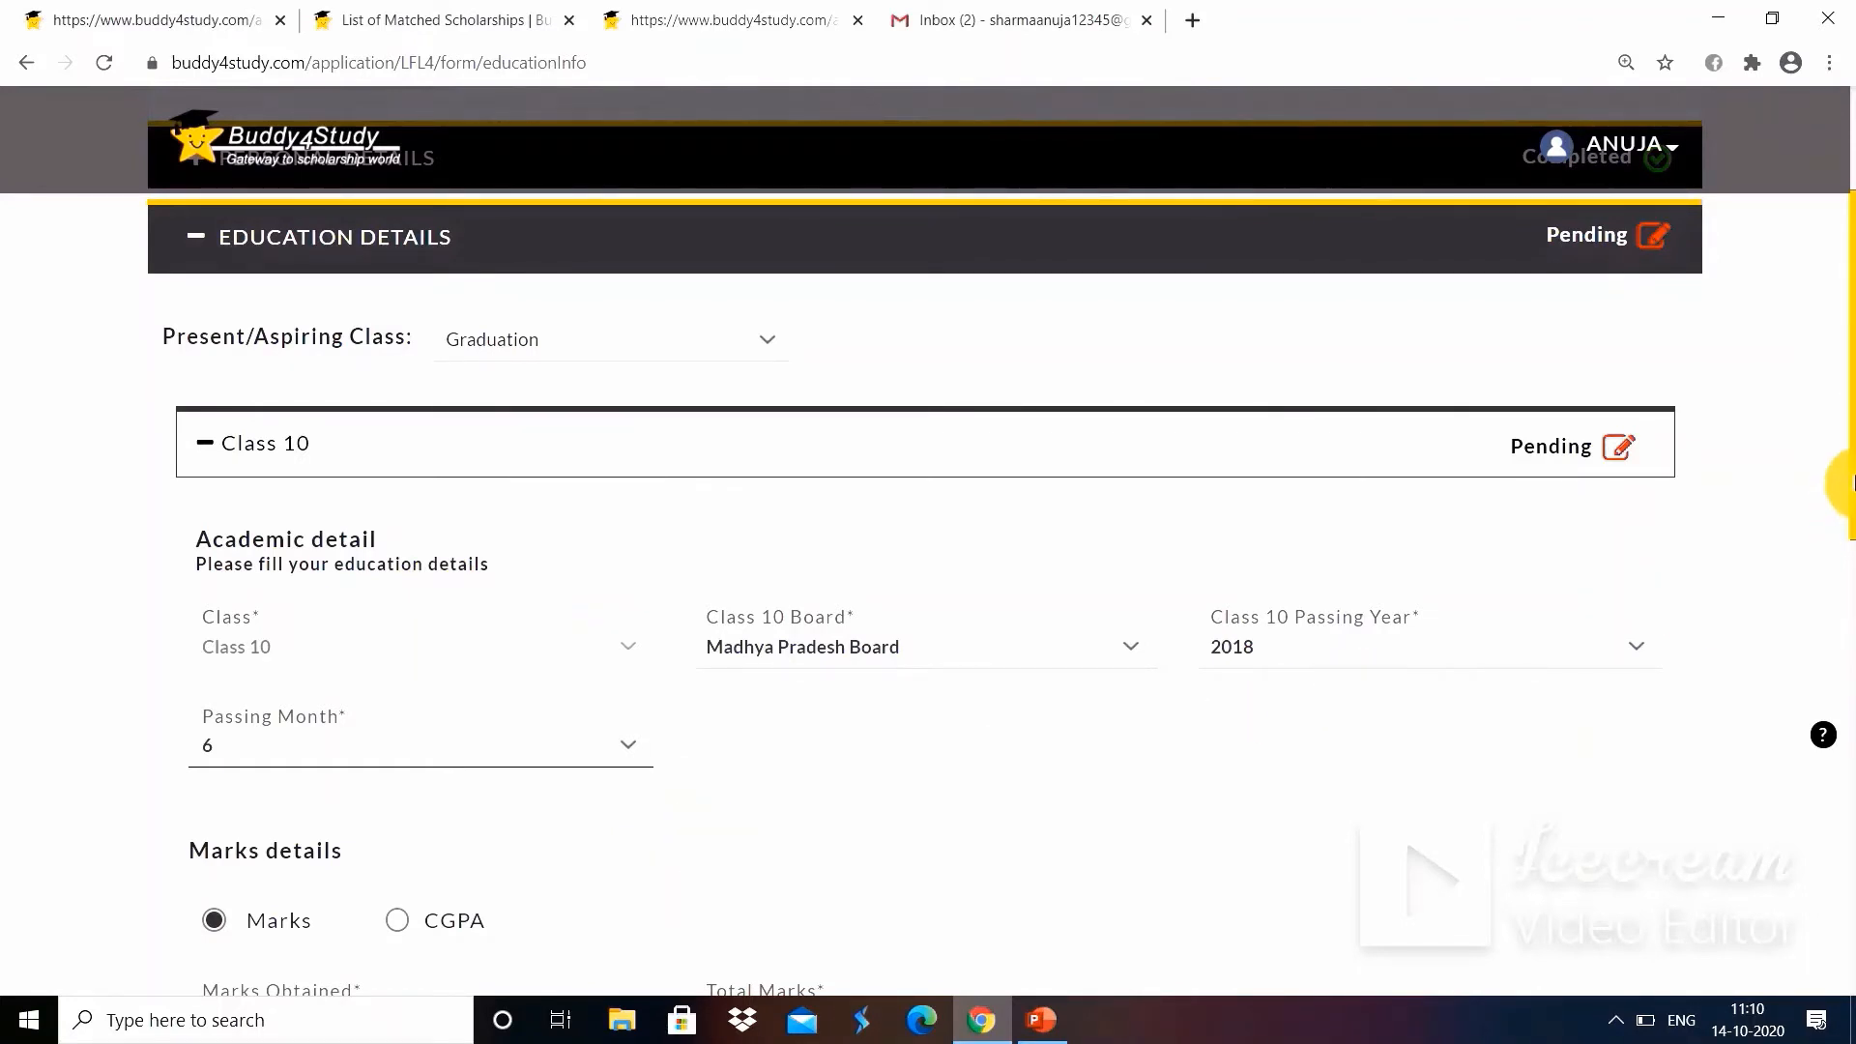
Enter 408 marks obtained out of 500 total marks for Class 10 and save the section.
left_click_drag(1849, 498, 1851, 583)
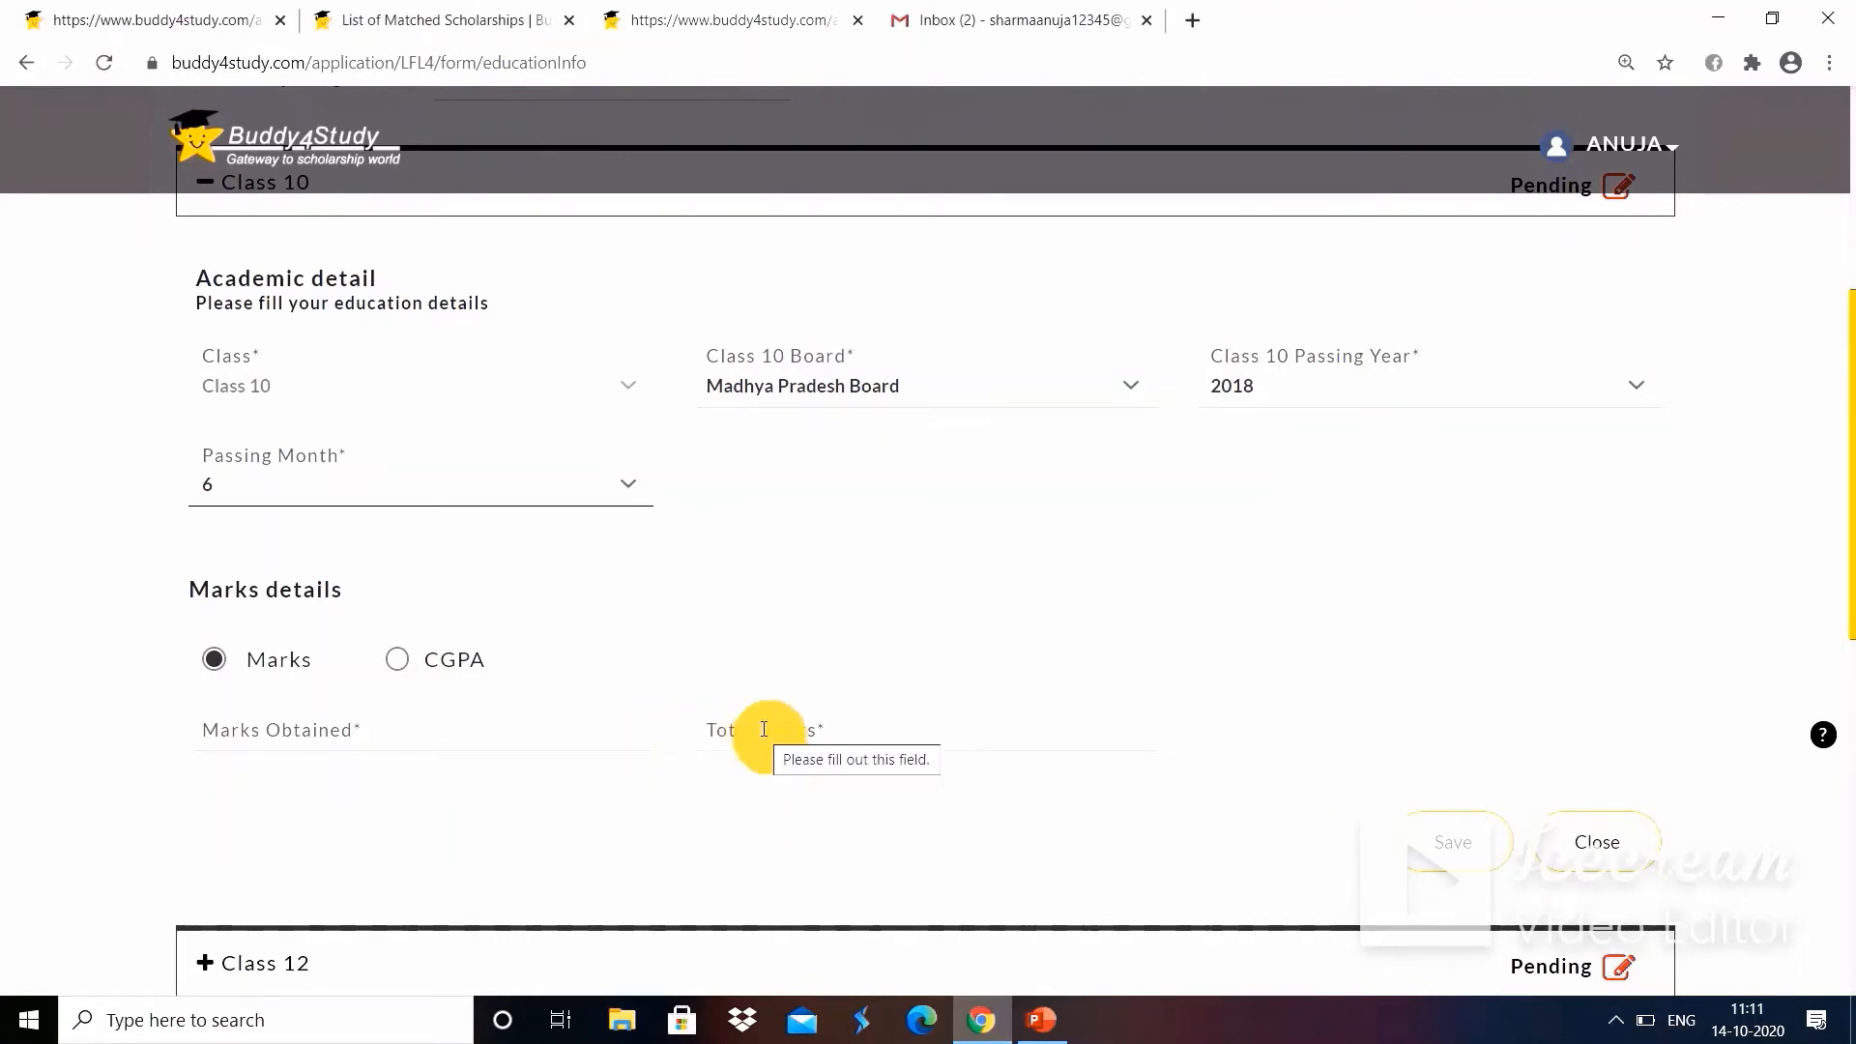
left_click(615, 733)
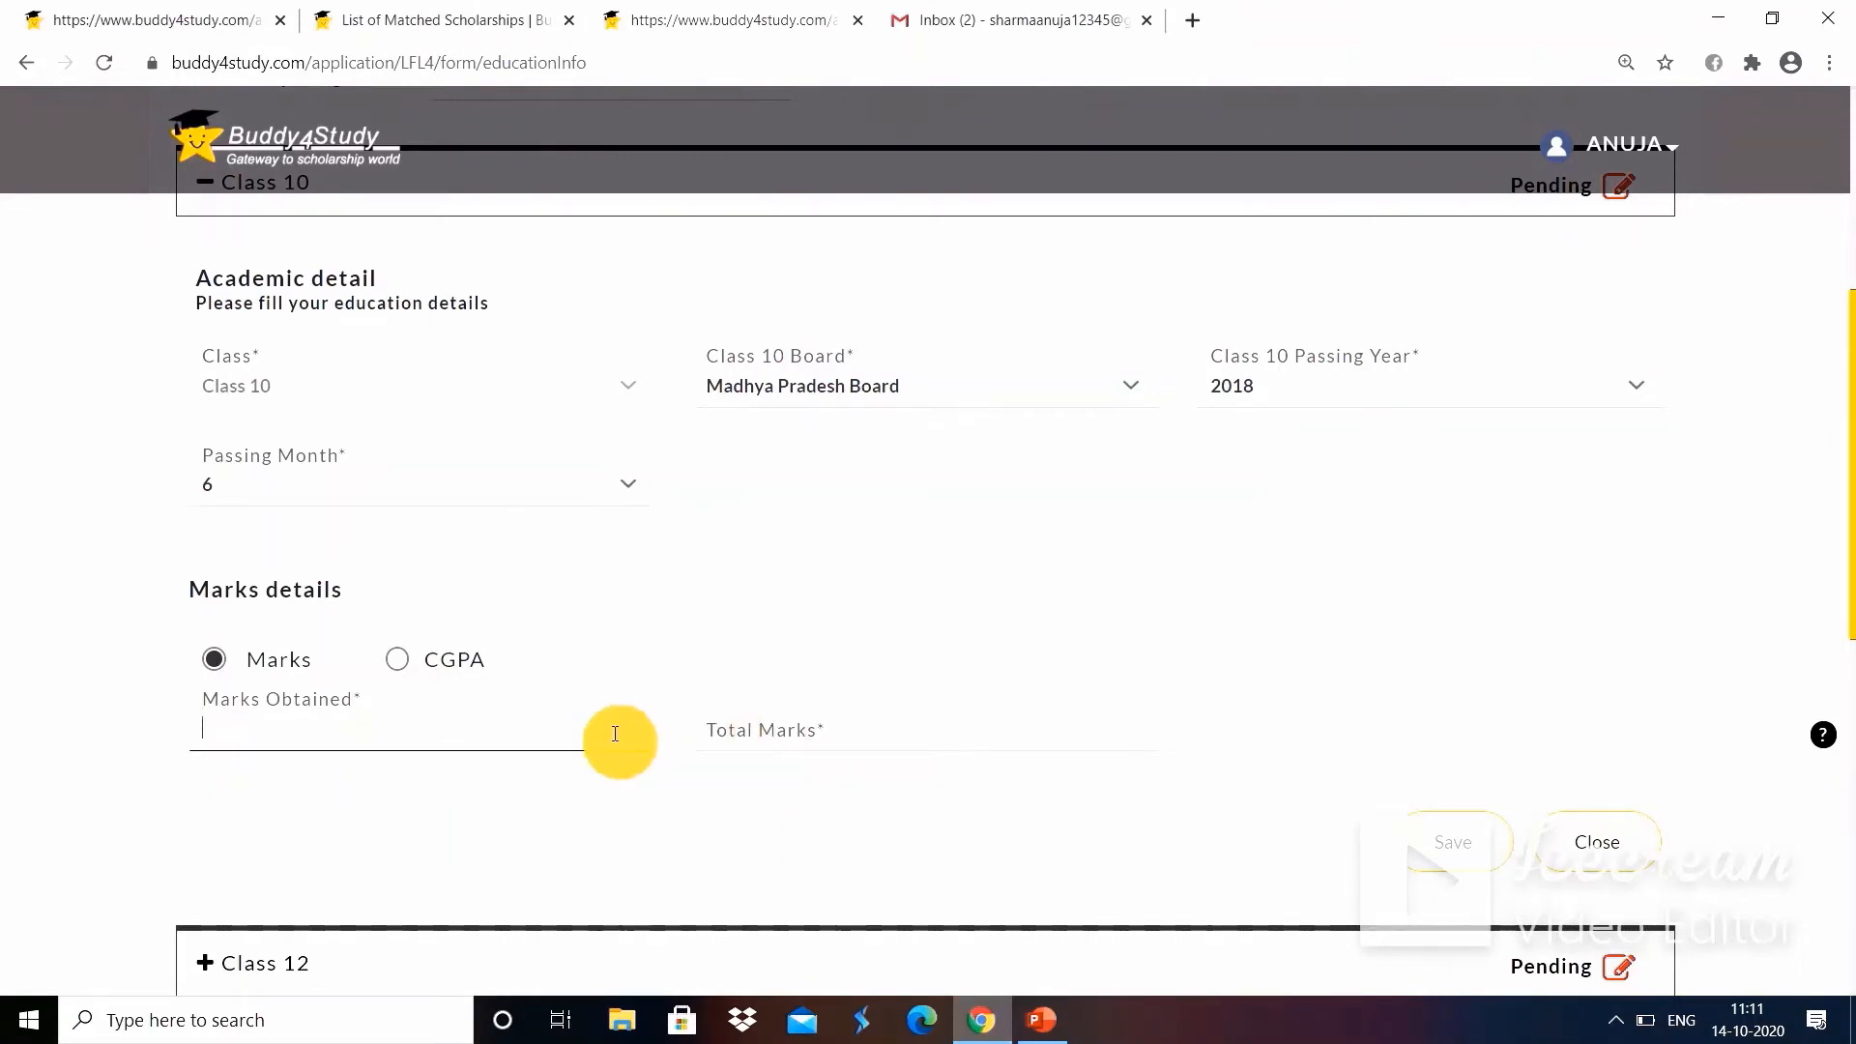
type("408")
left_click(739, 729)
type("5")
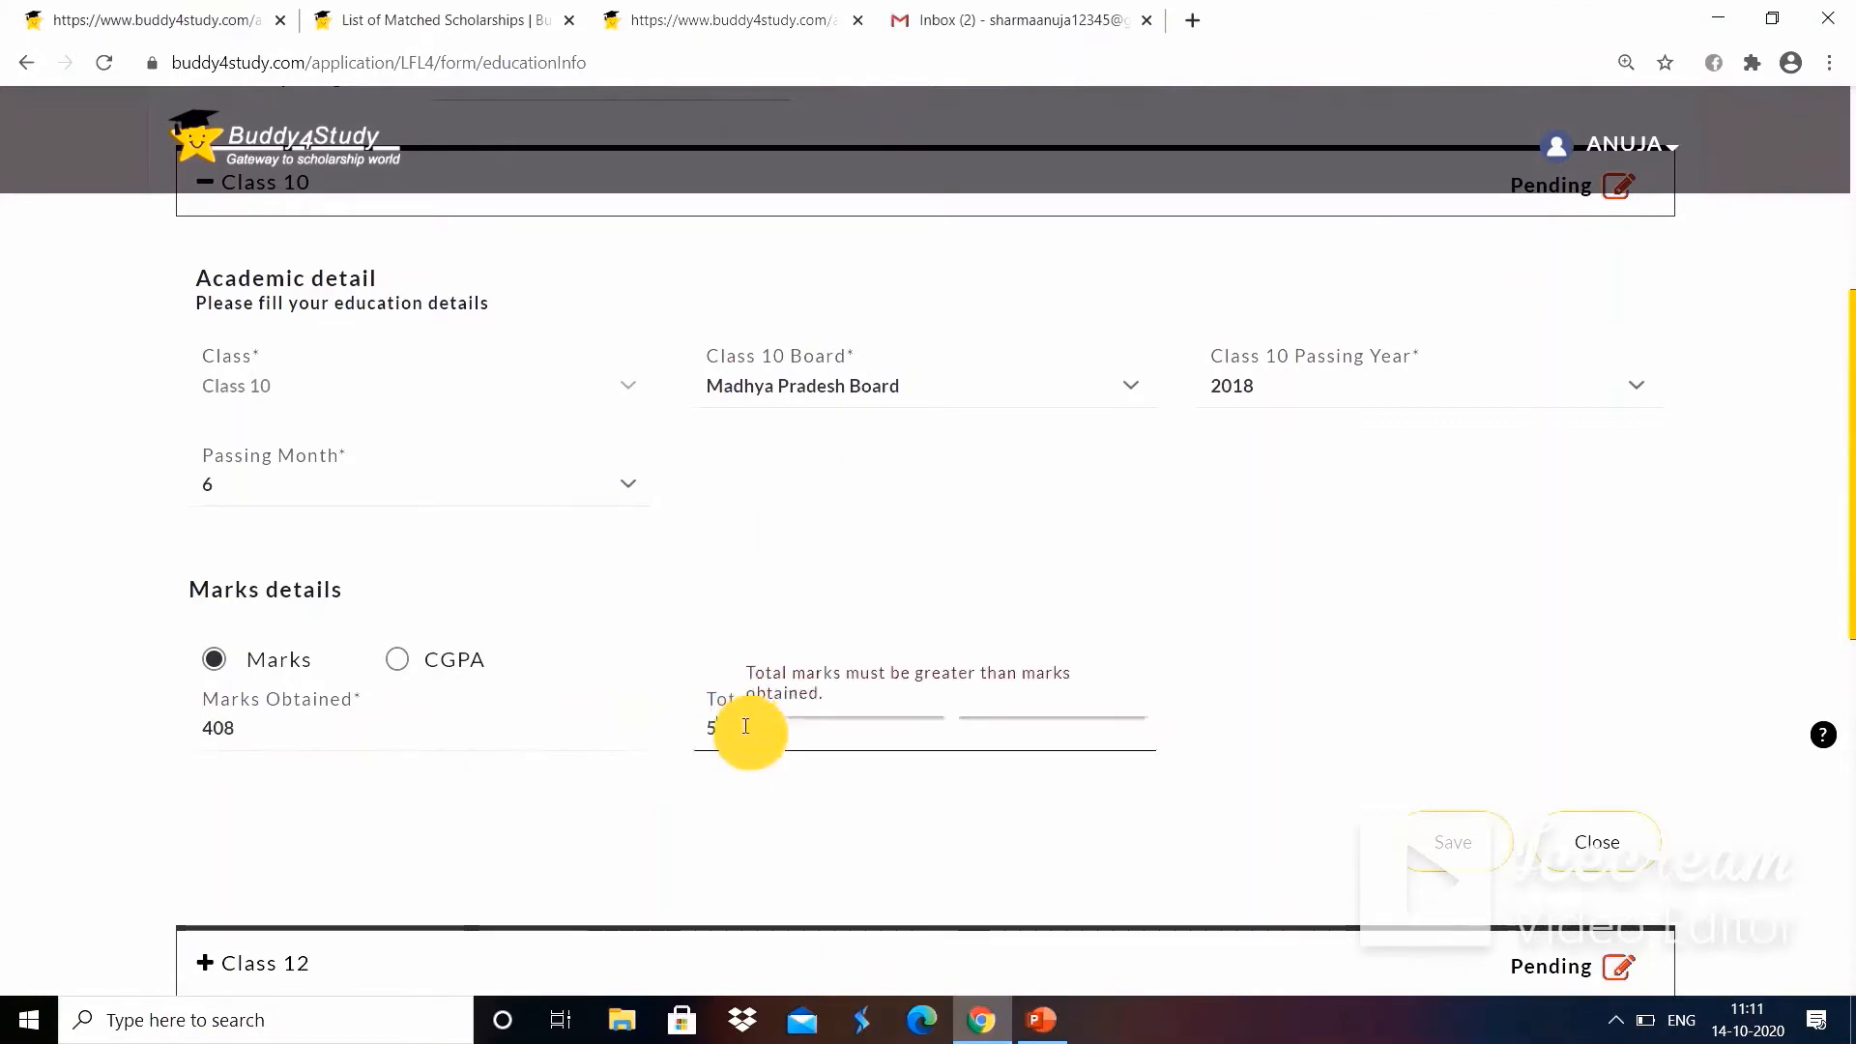
type("00")
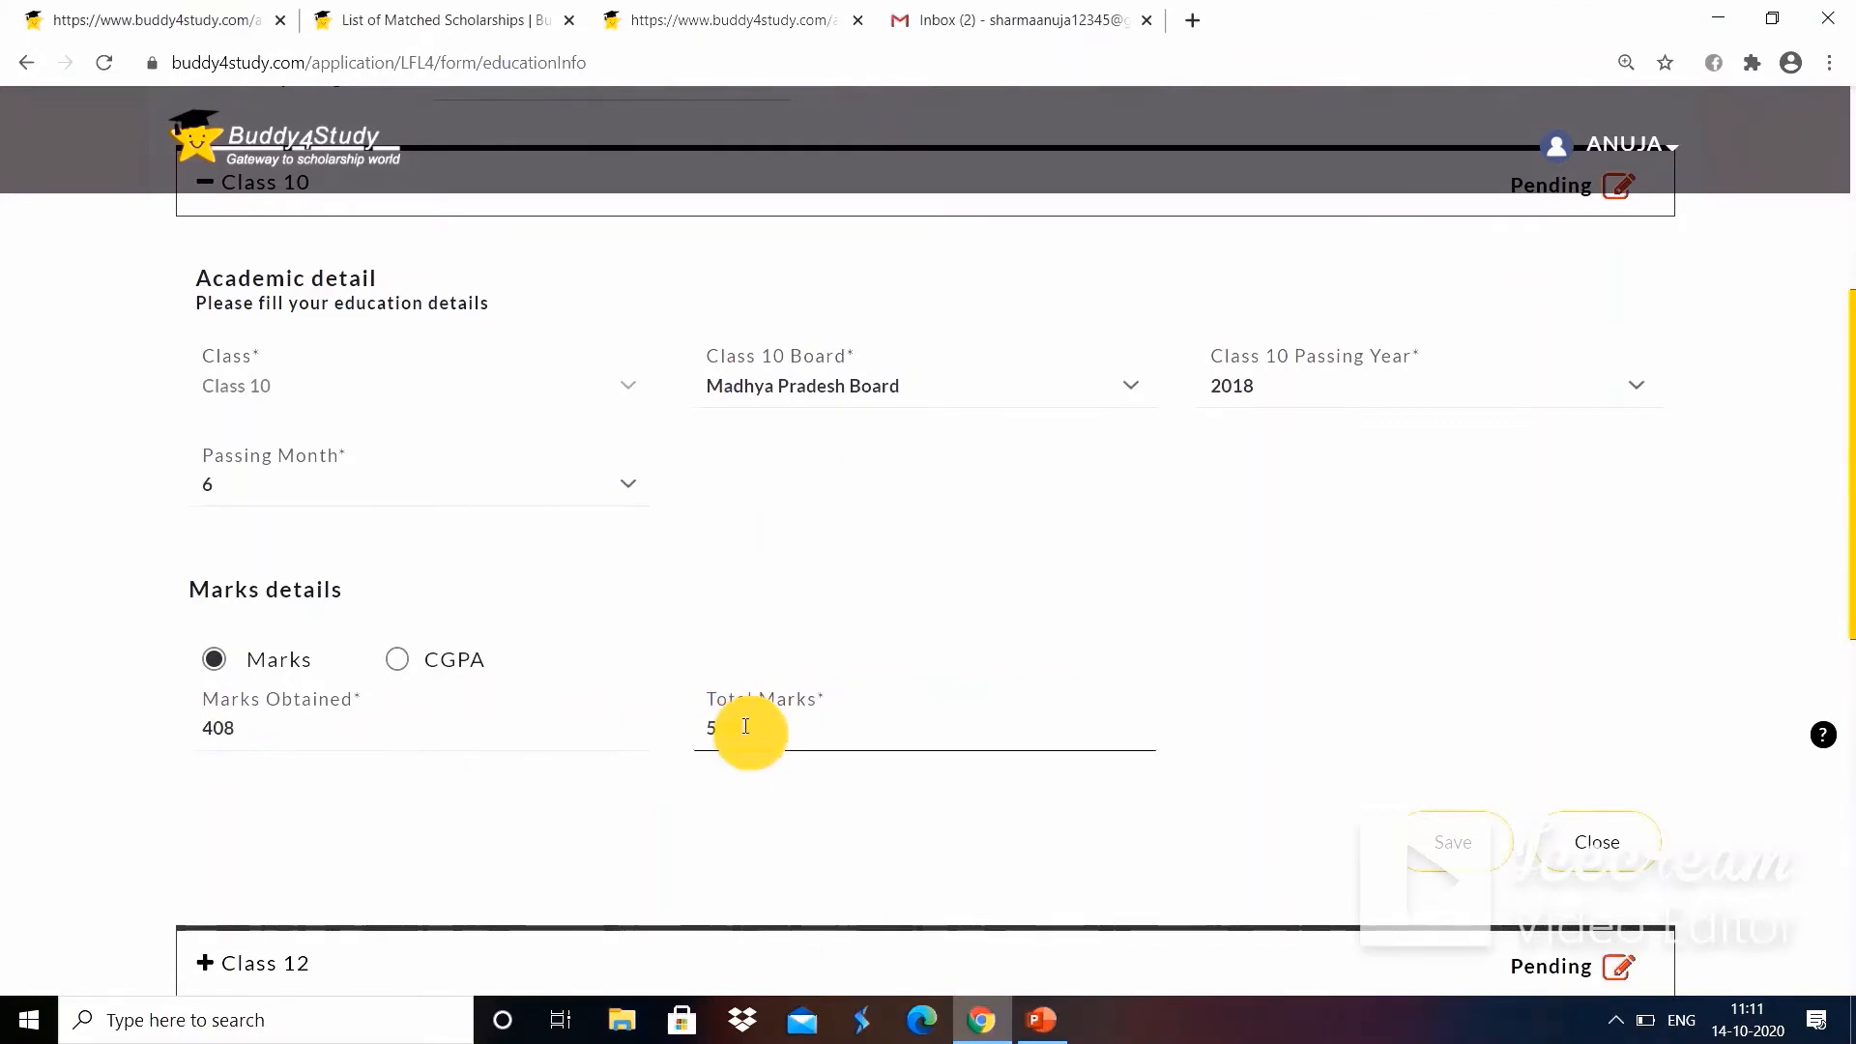
left_click(1440, 850)
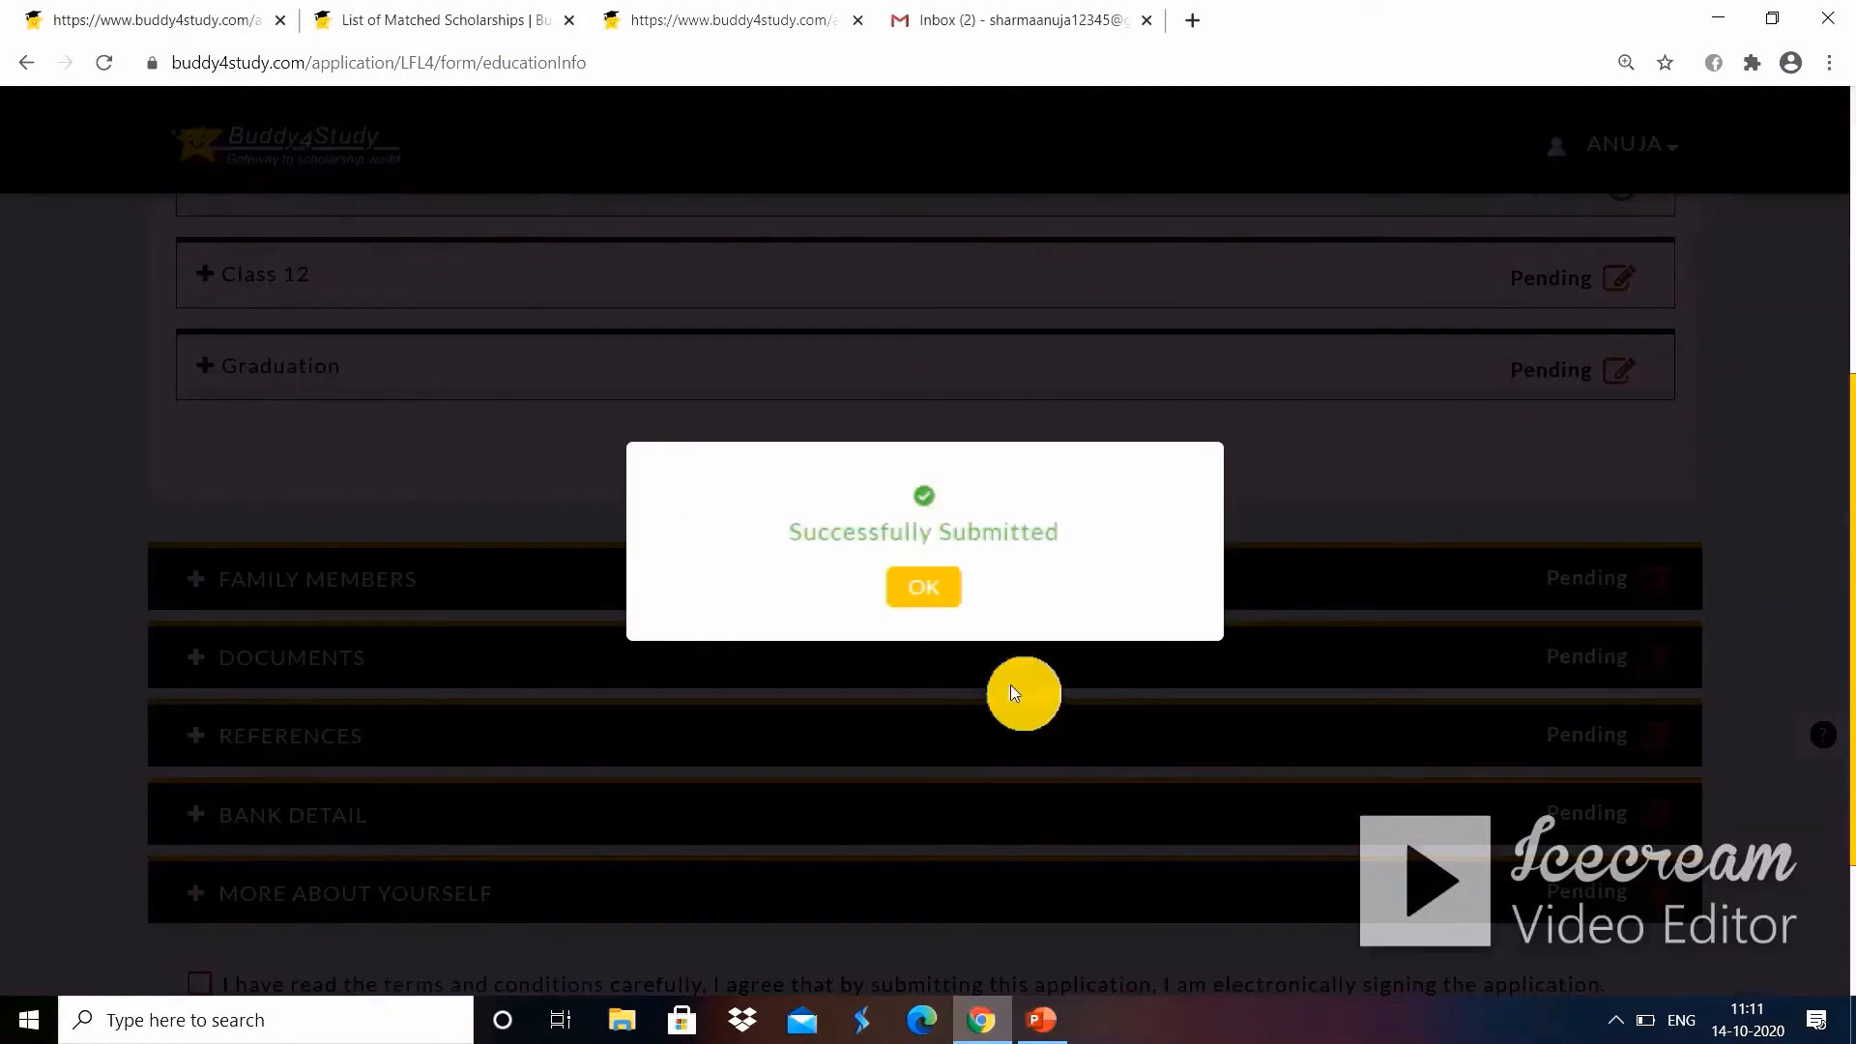
left_click(925, 595)
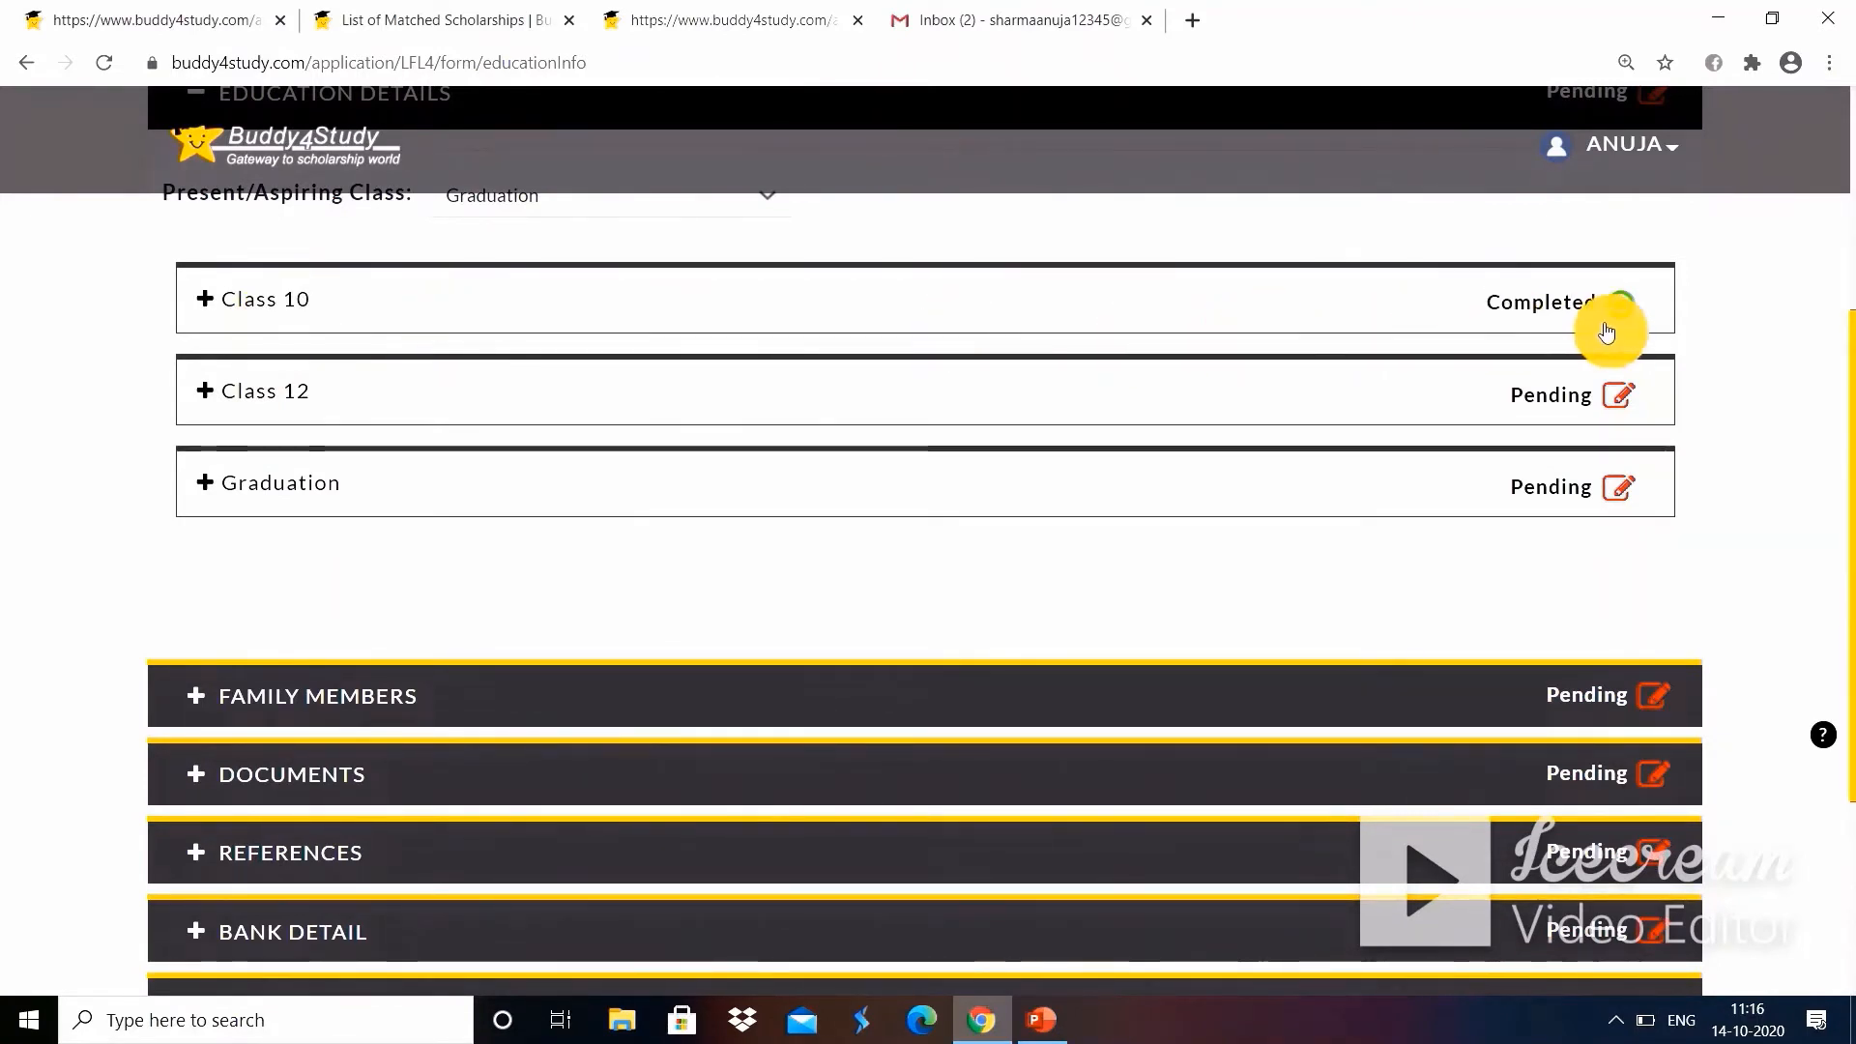
Fill in the Class 12 academic details with Madhya Pradesh Board, stream PCM, passing year 2020 and passing month 6.
left_click(254, 396)
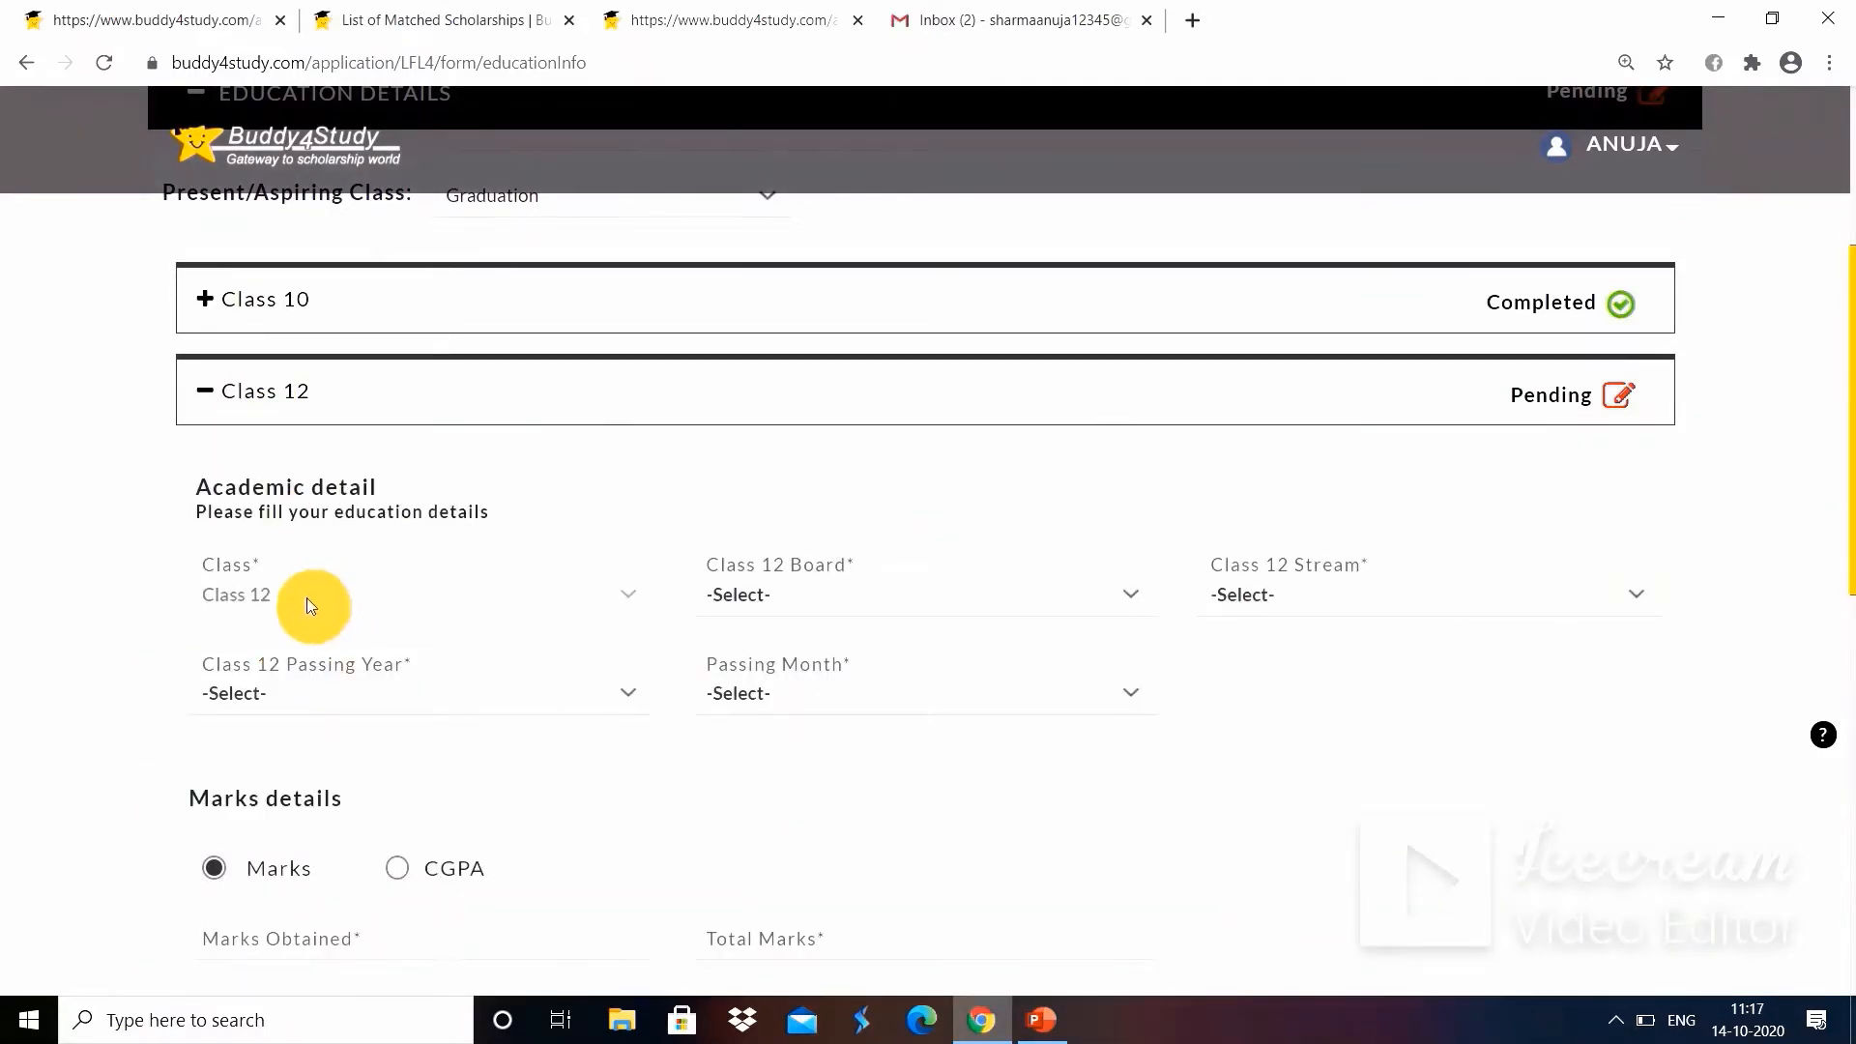
left_click(833, 602)
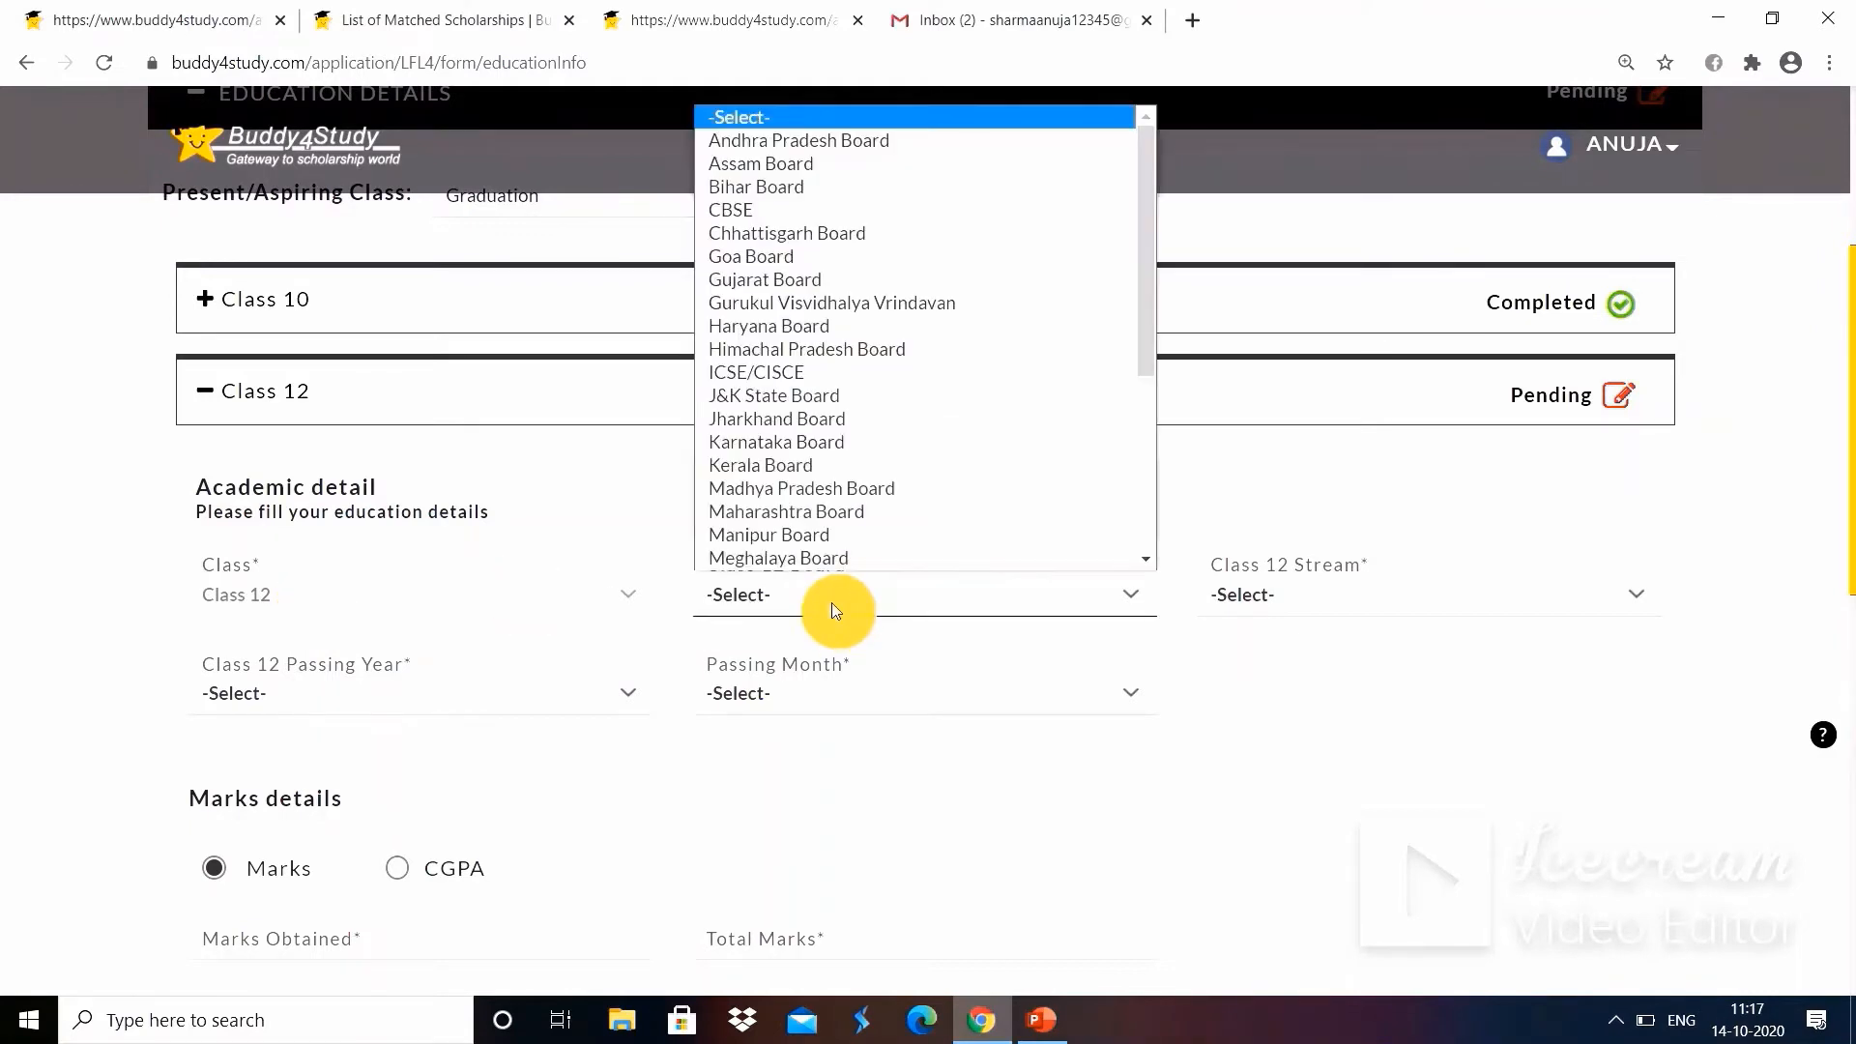
left_click(886, 489)
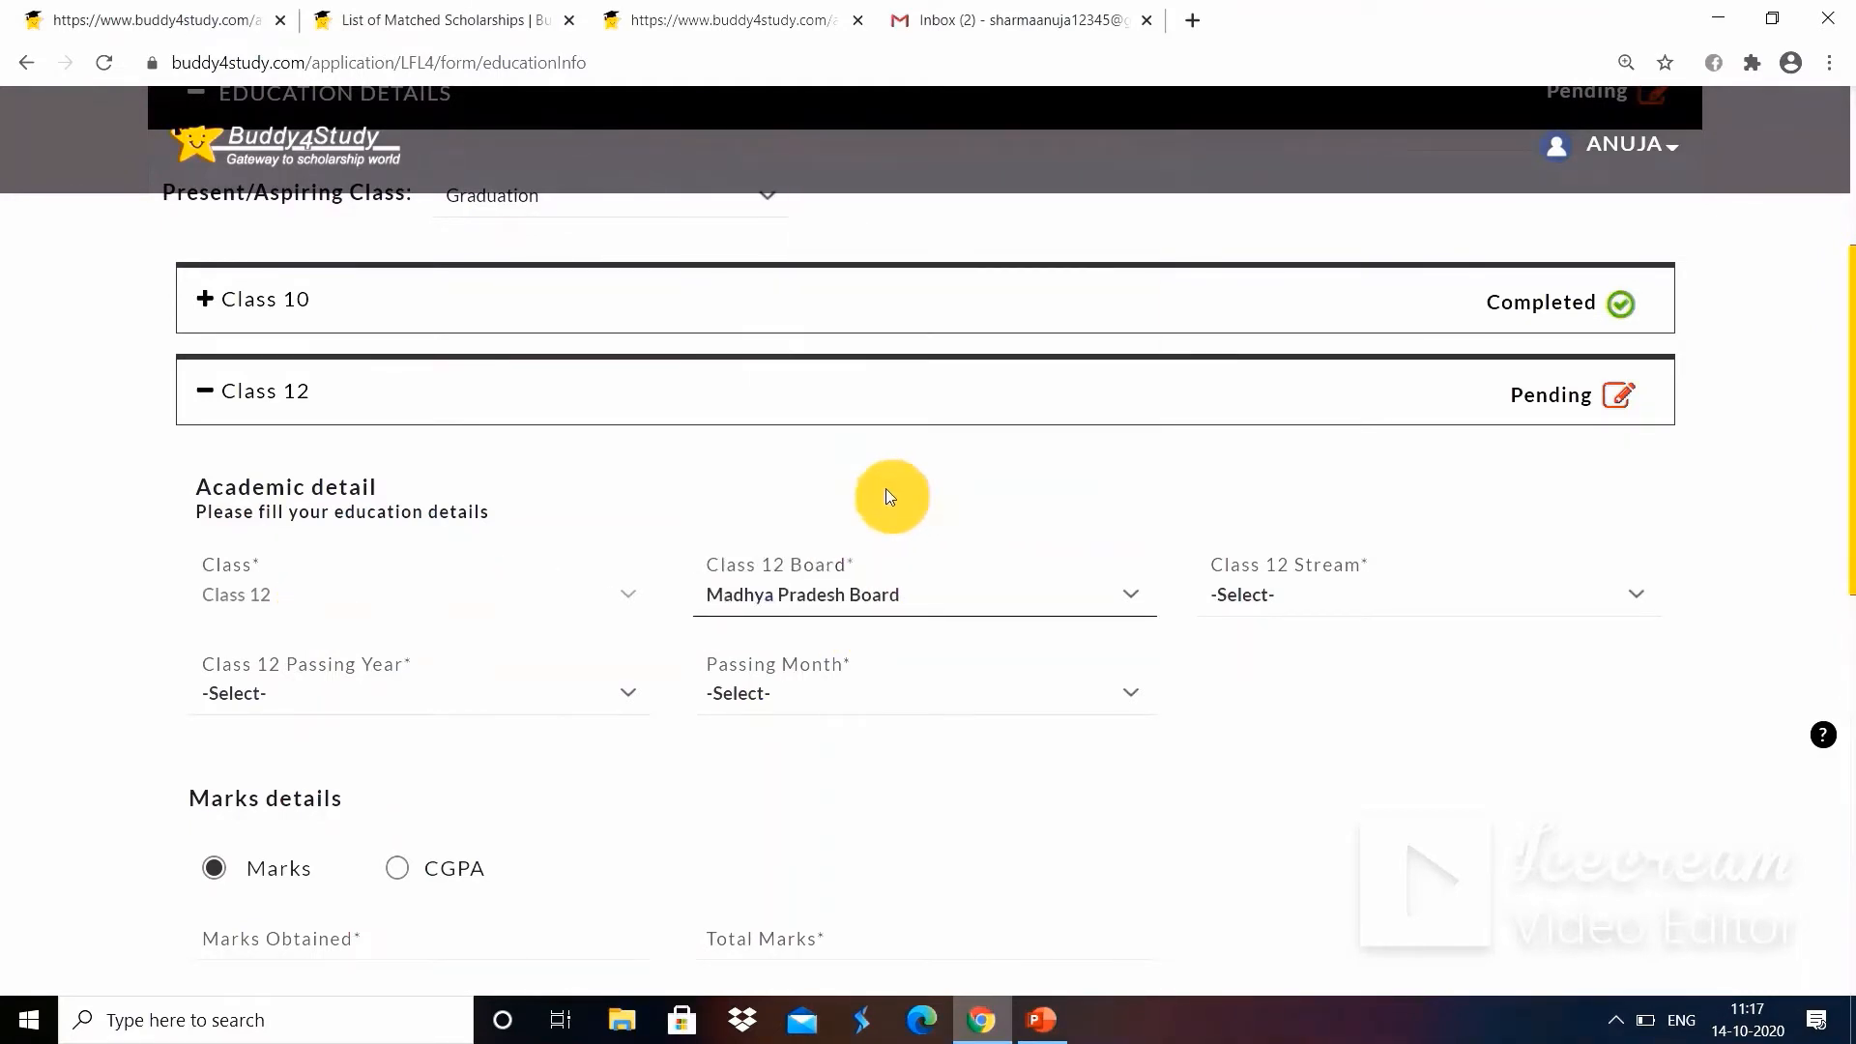
left_click(1275, 602)
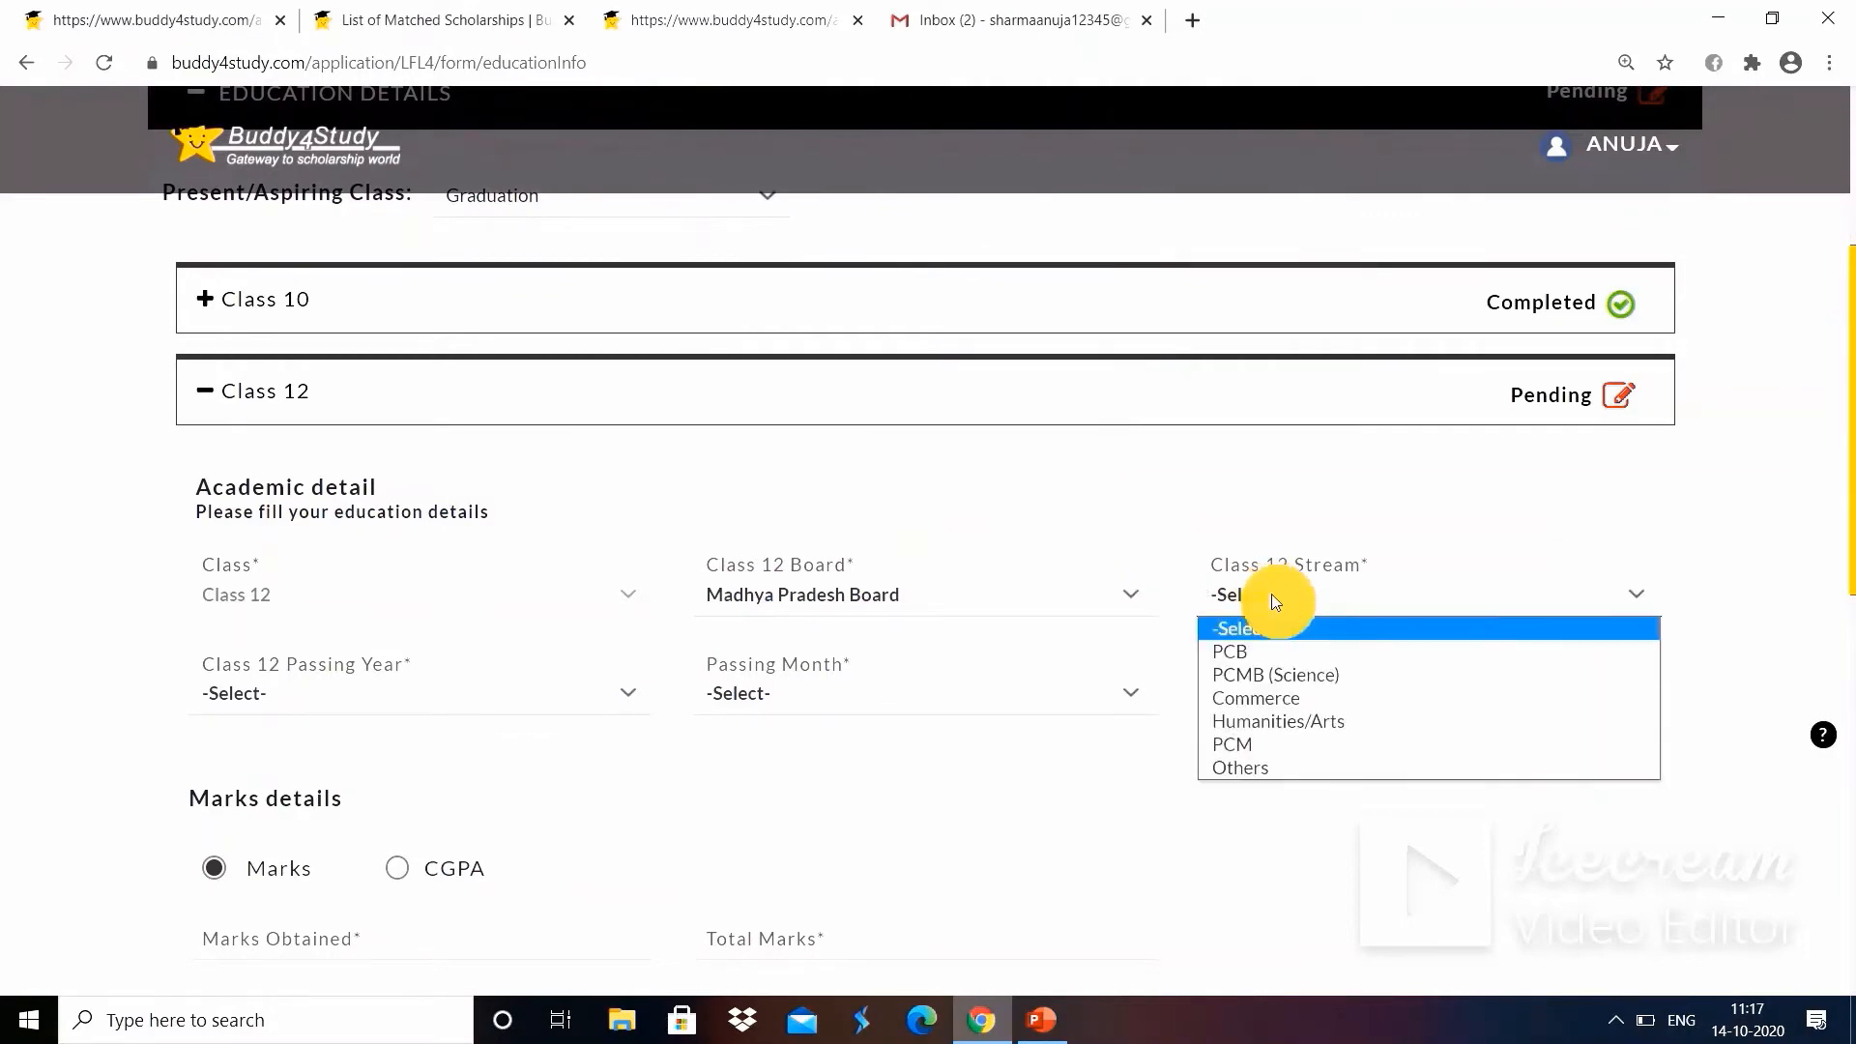
left_click(1270, 750)
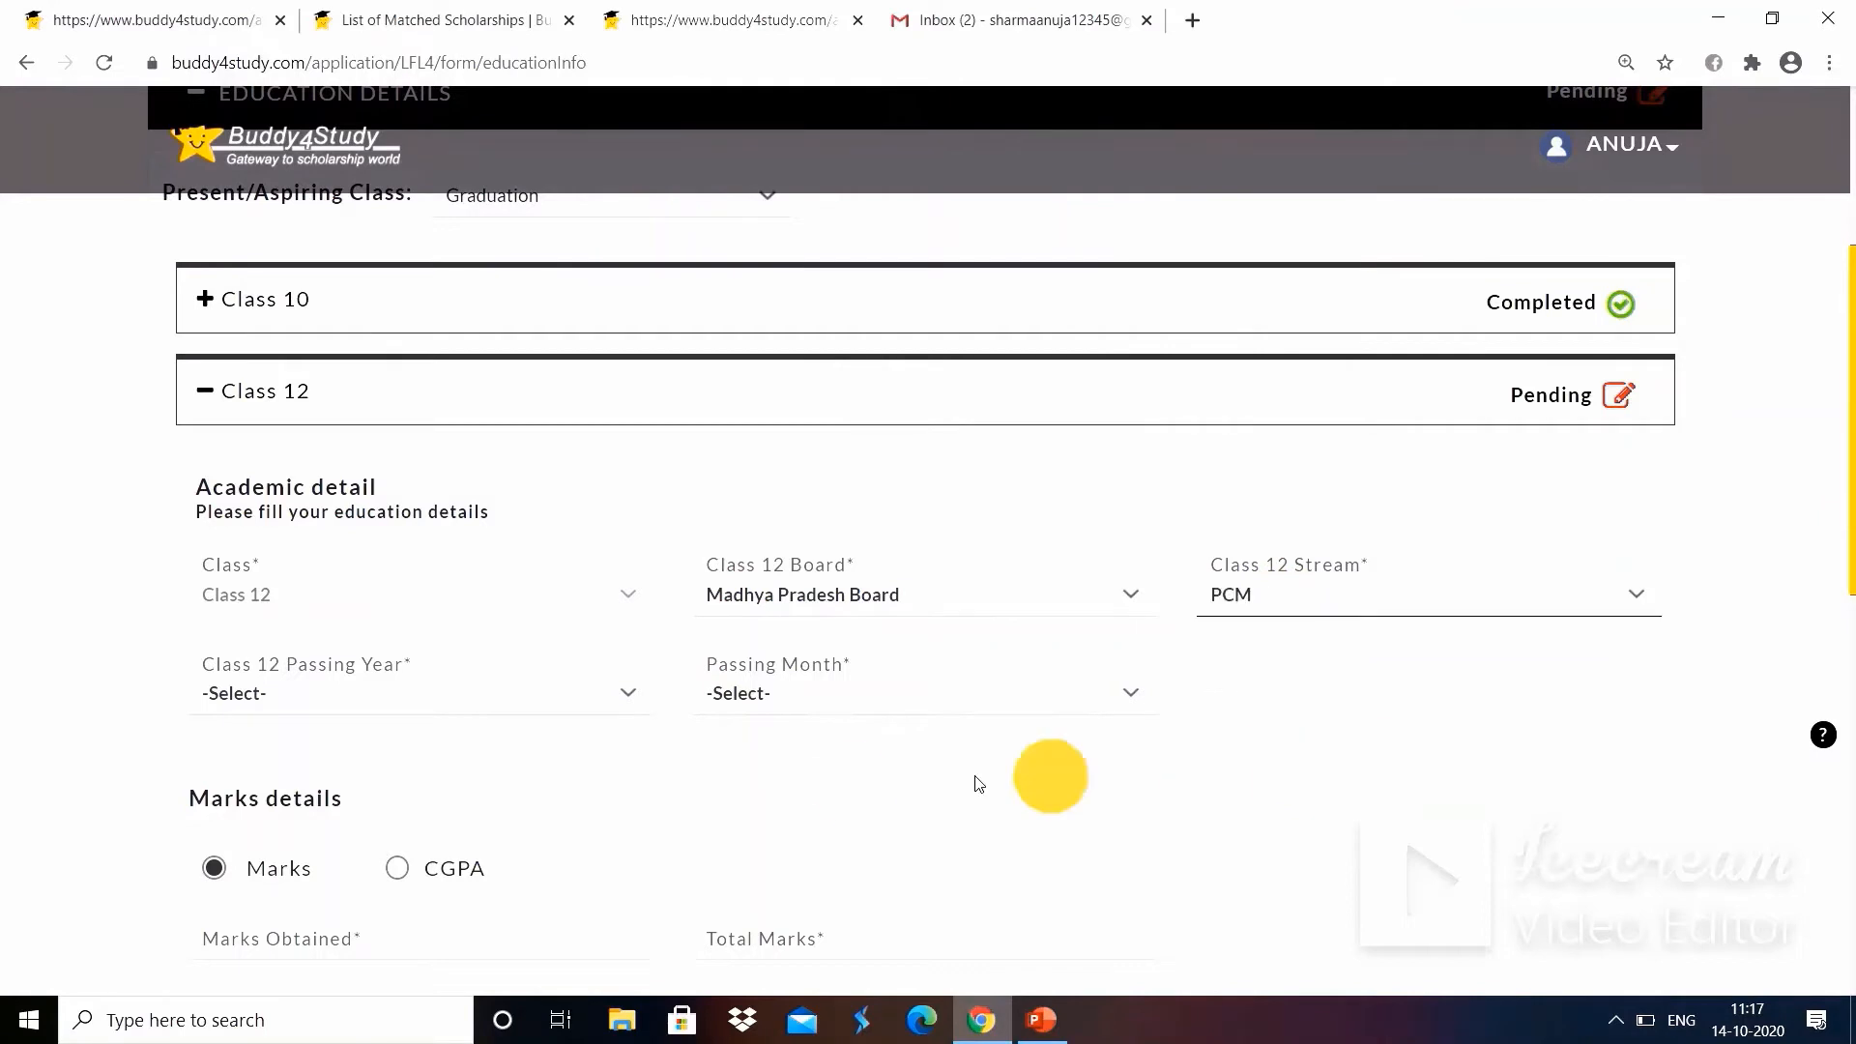
left_click(490, 700)
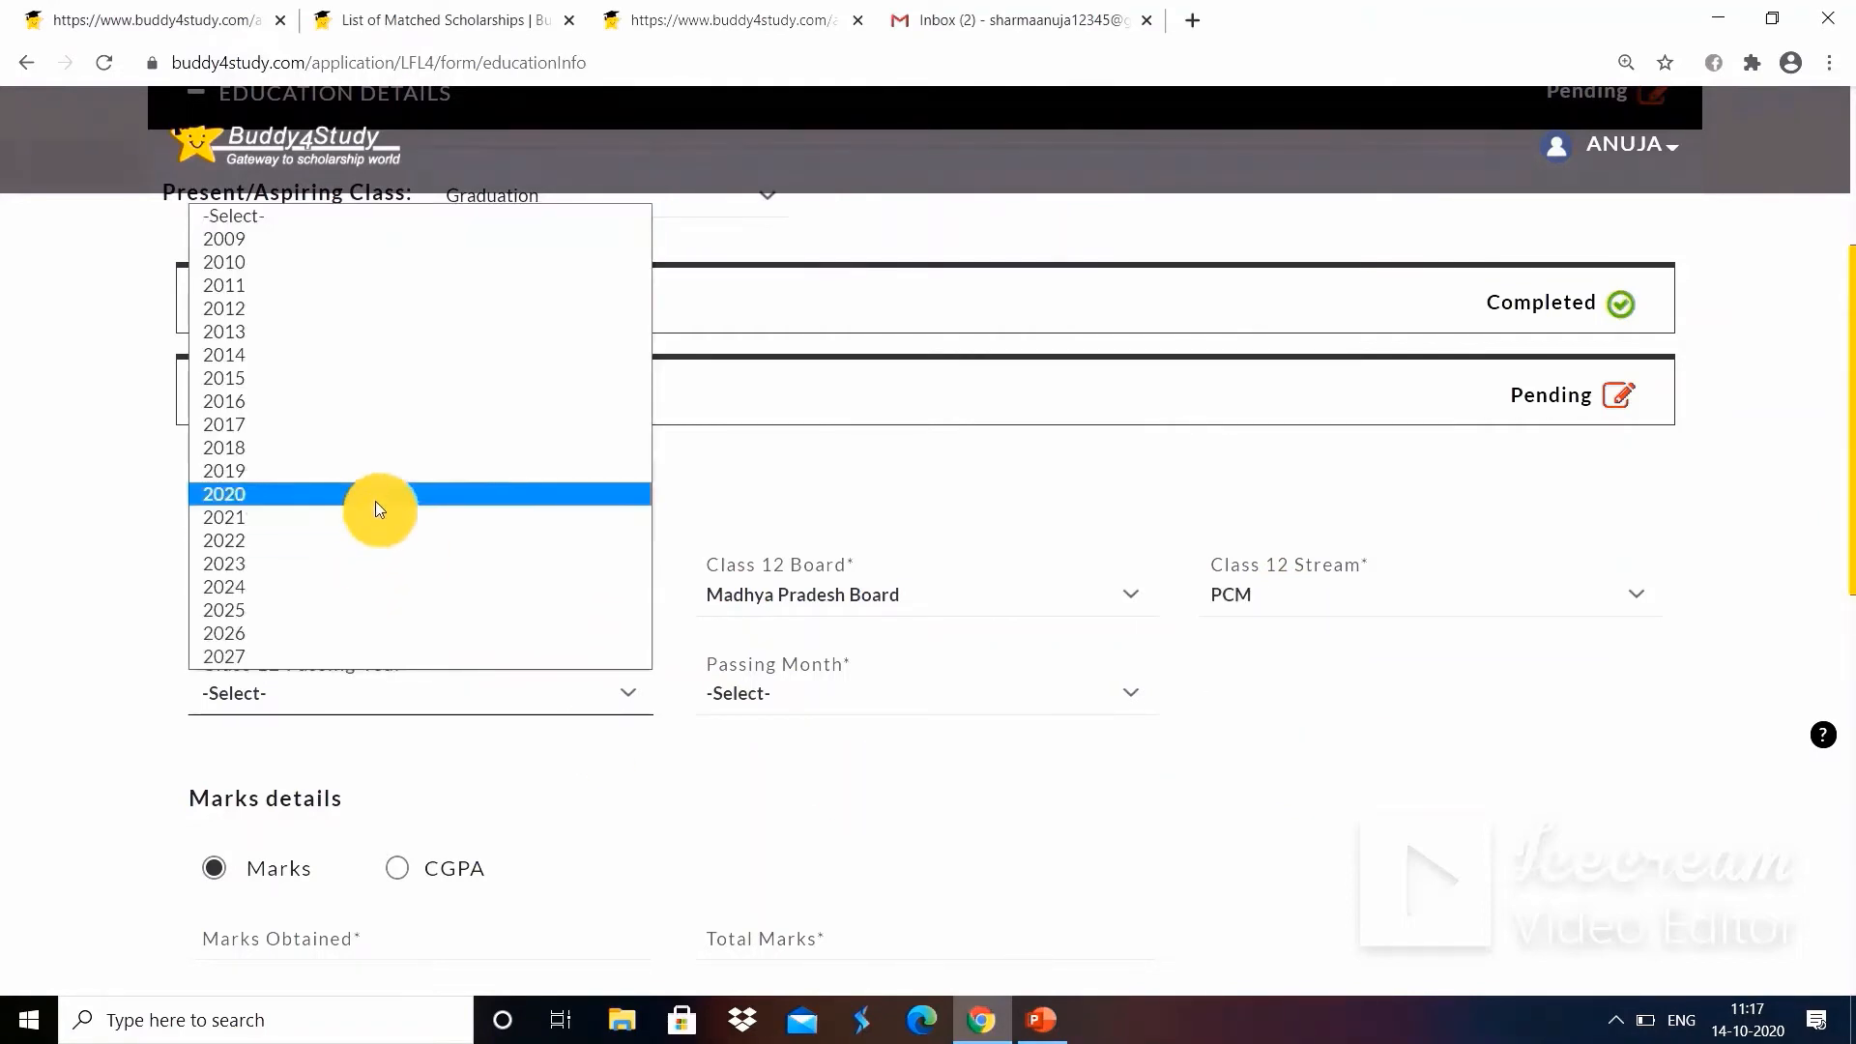
left_click(380, 499)
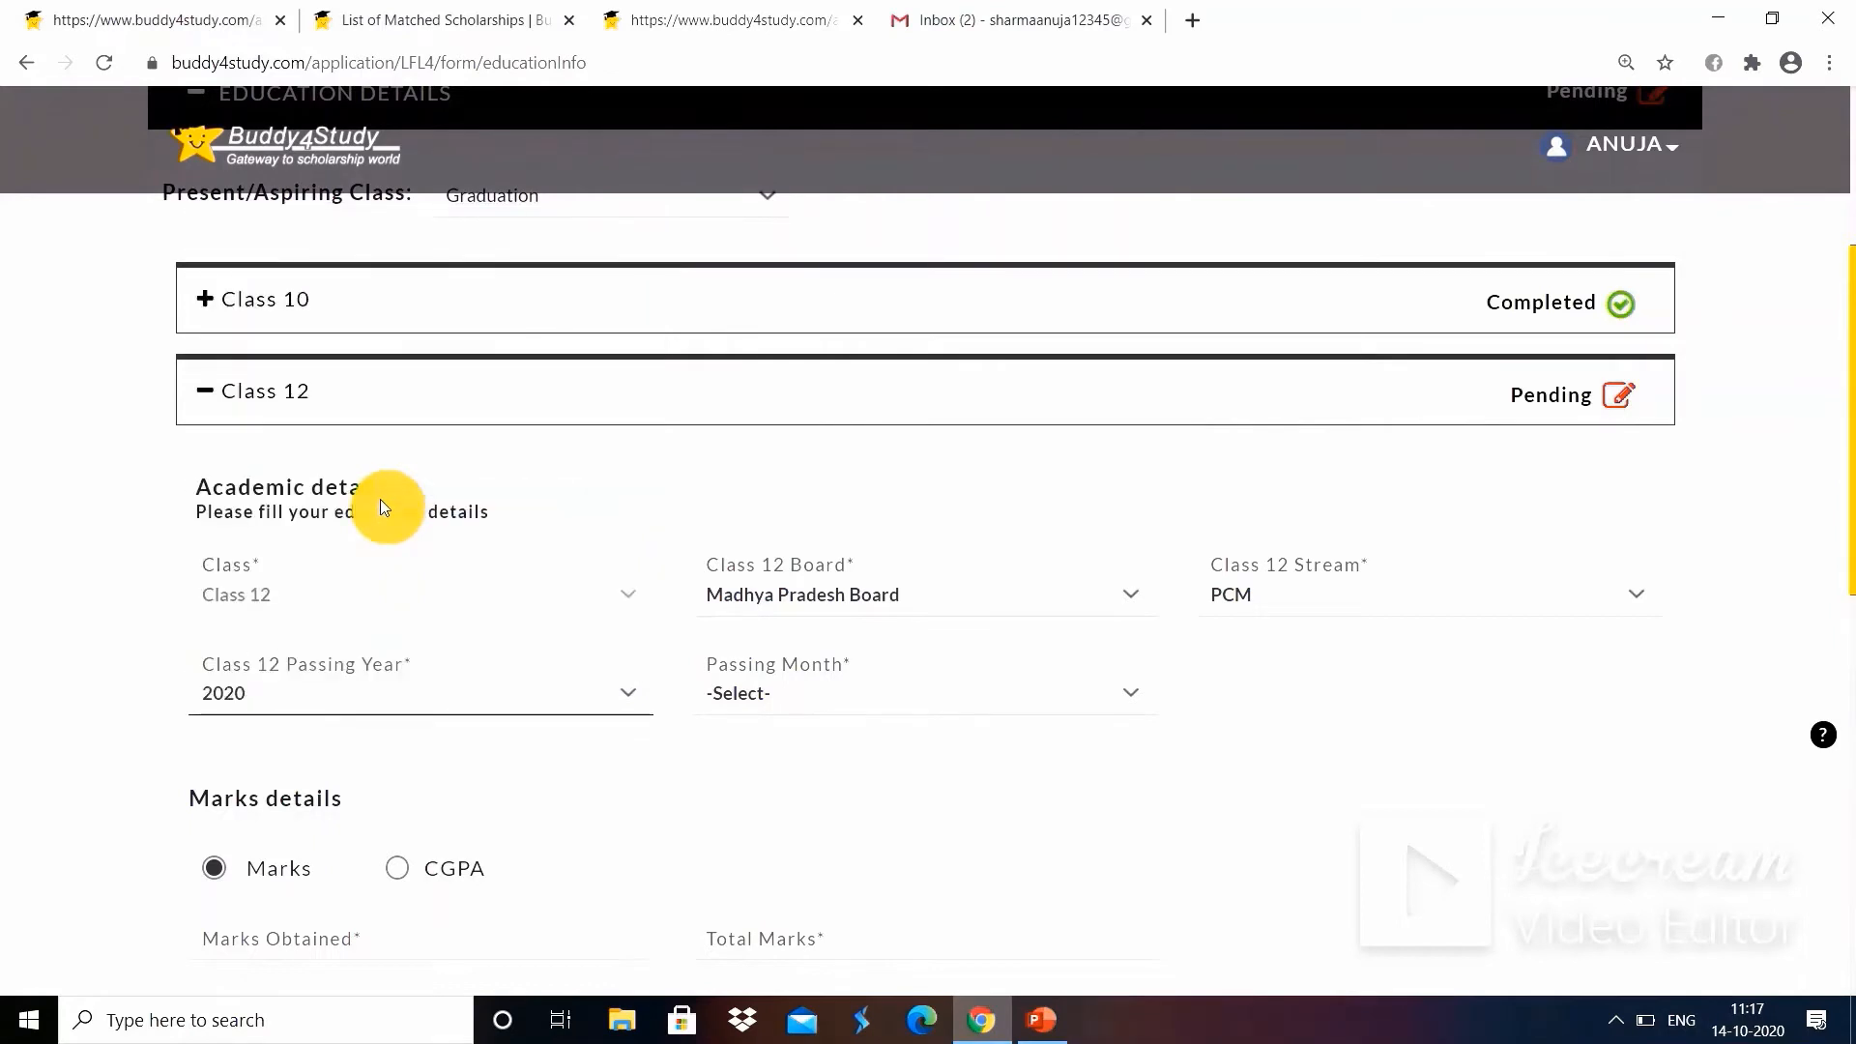
left_click(829, 708)
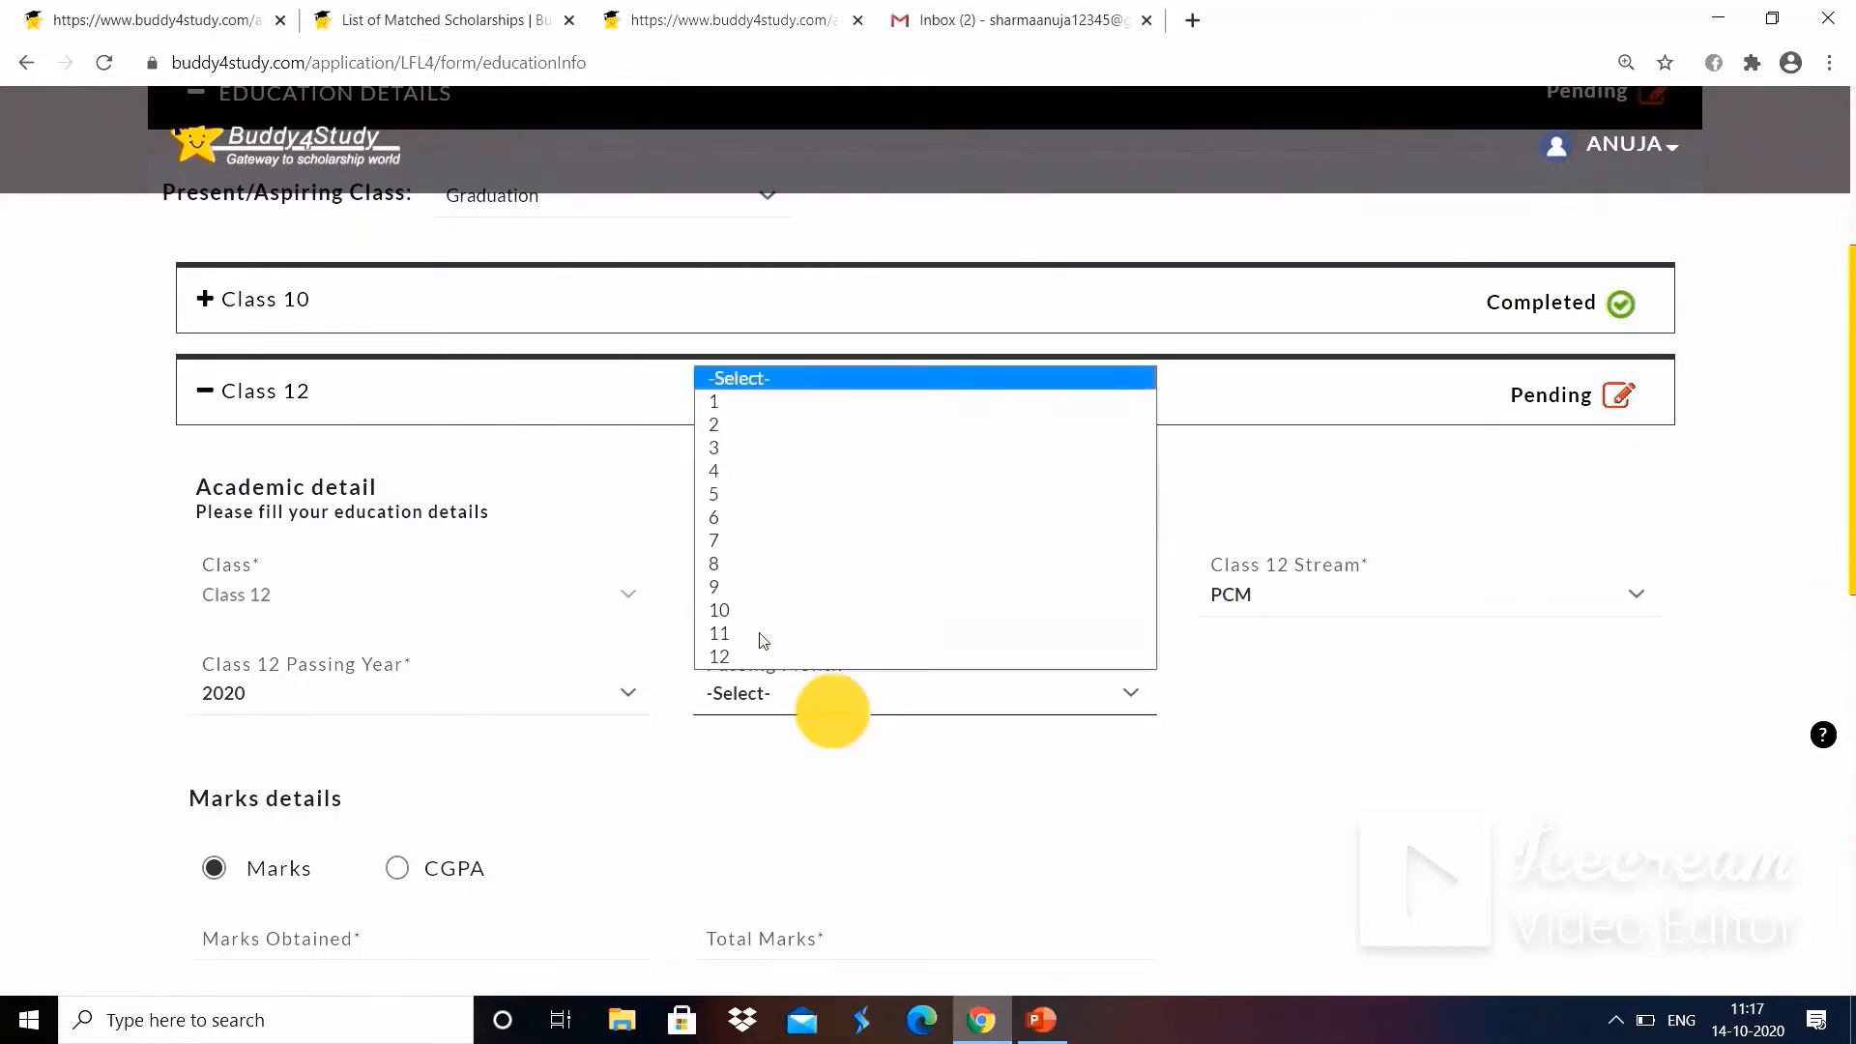
left_click(768, 517)
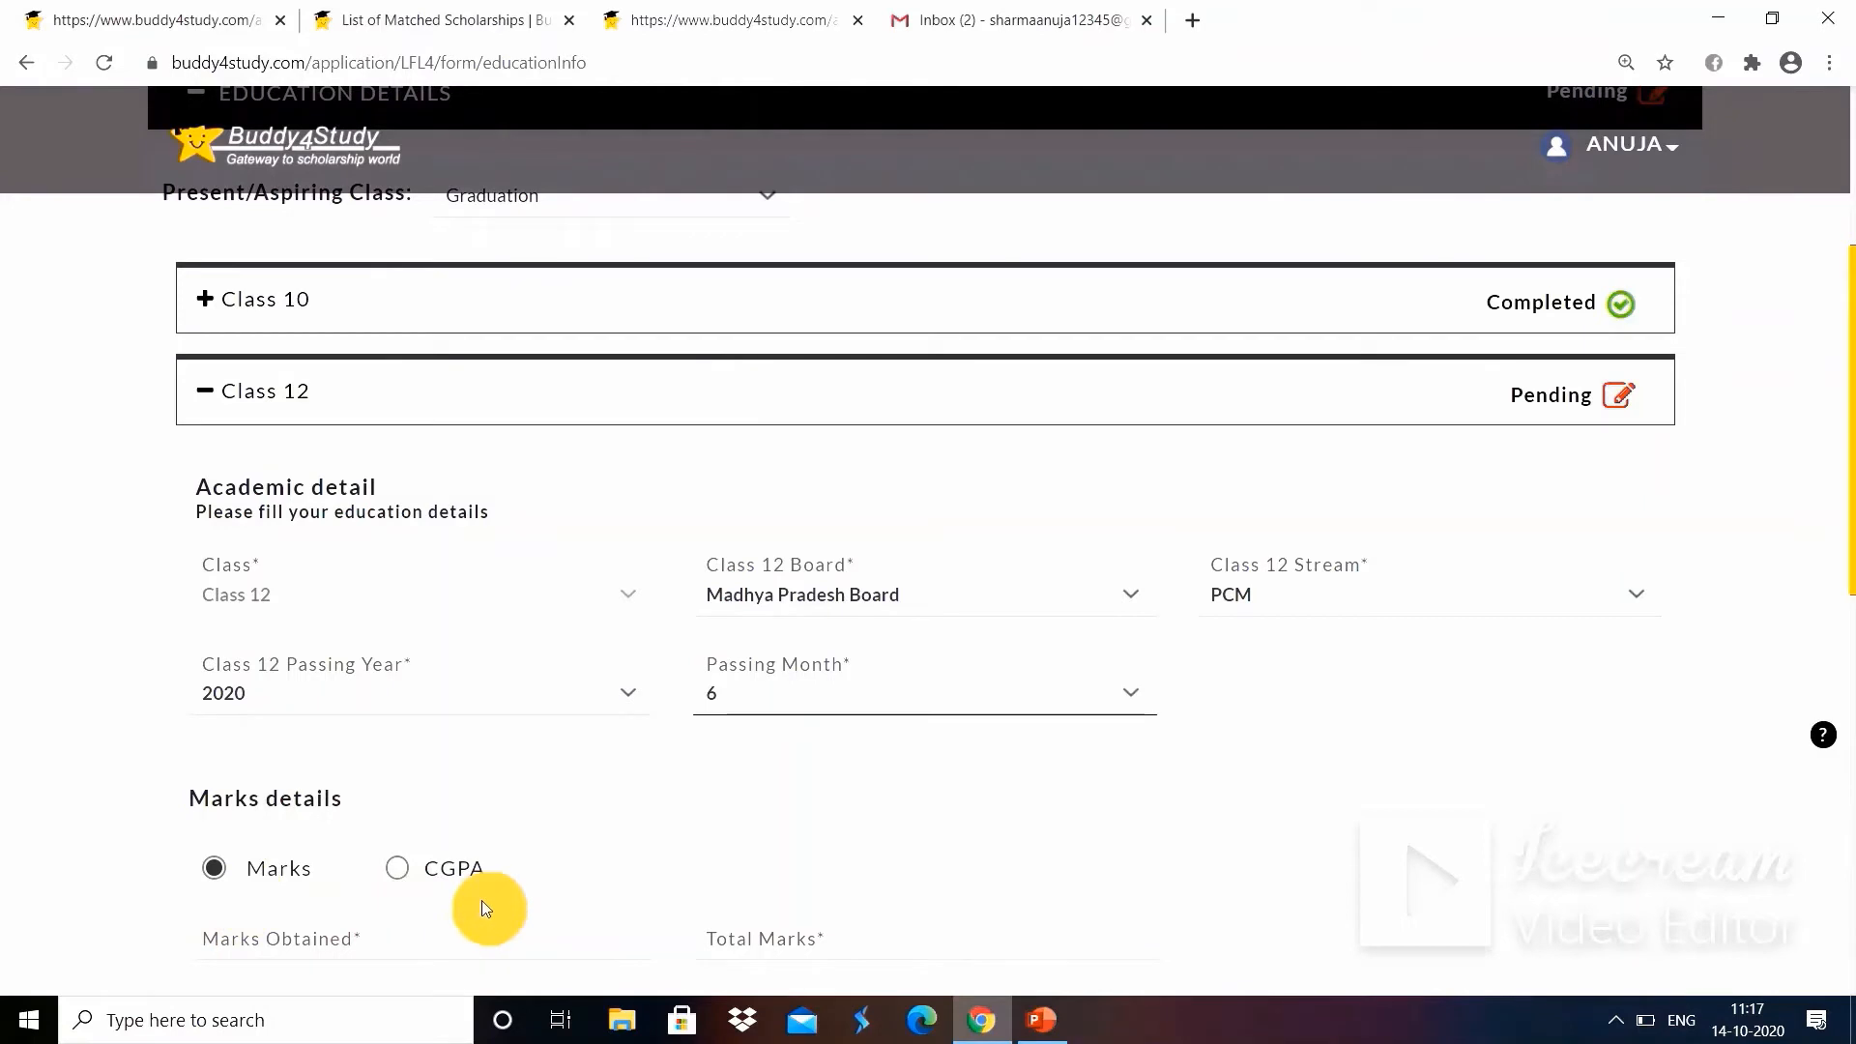
left_click(459, 940)
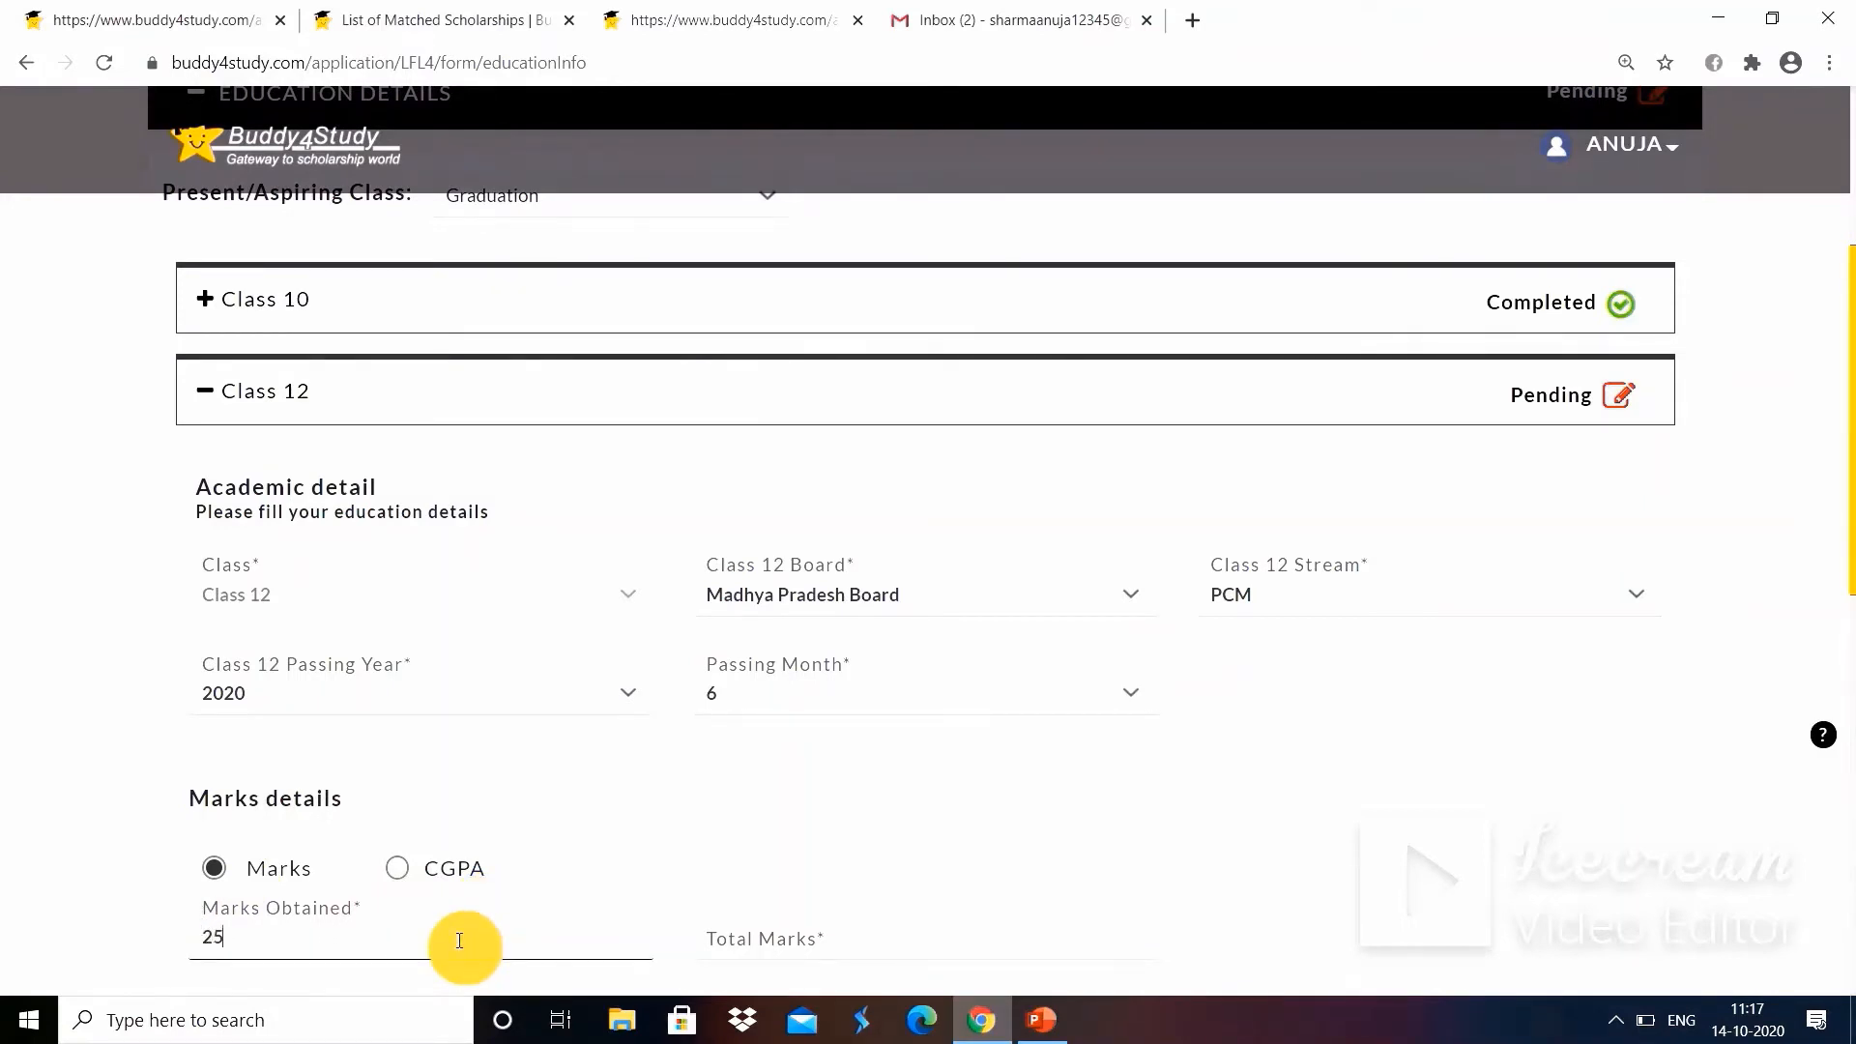
left_click(754, 939)
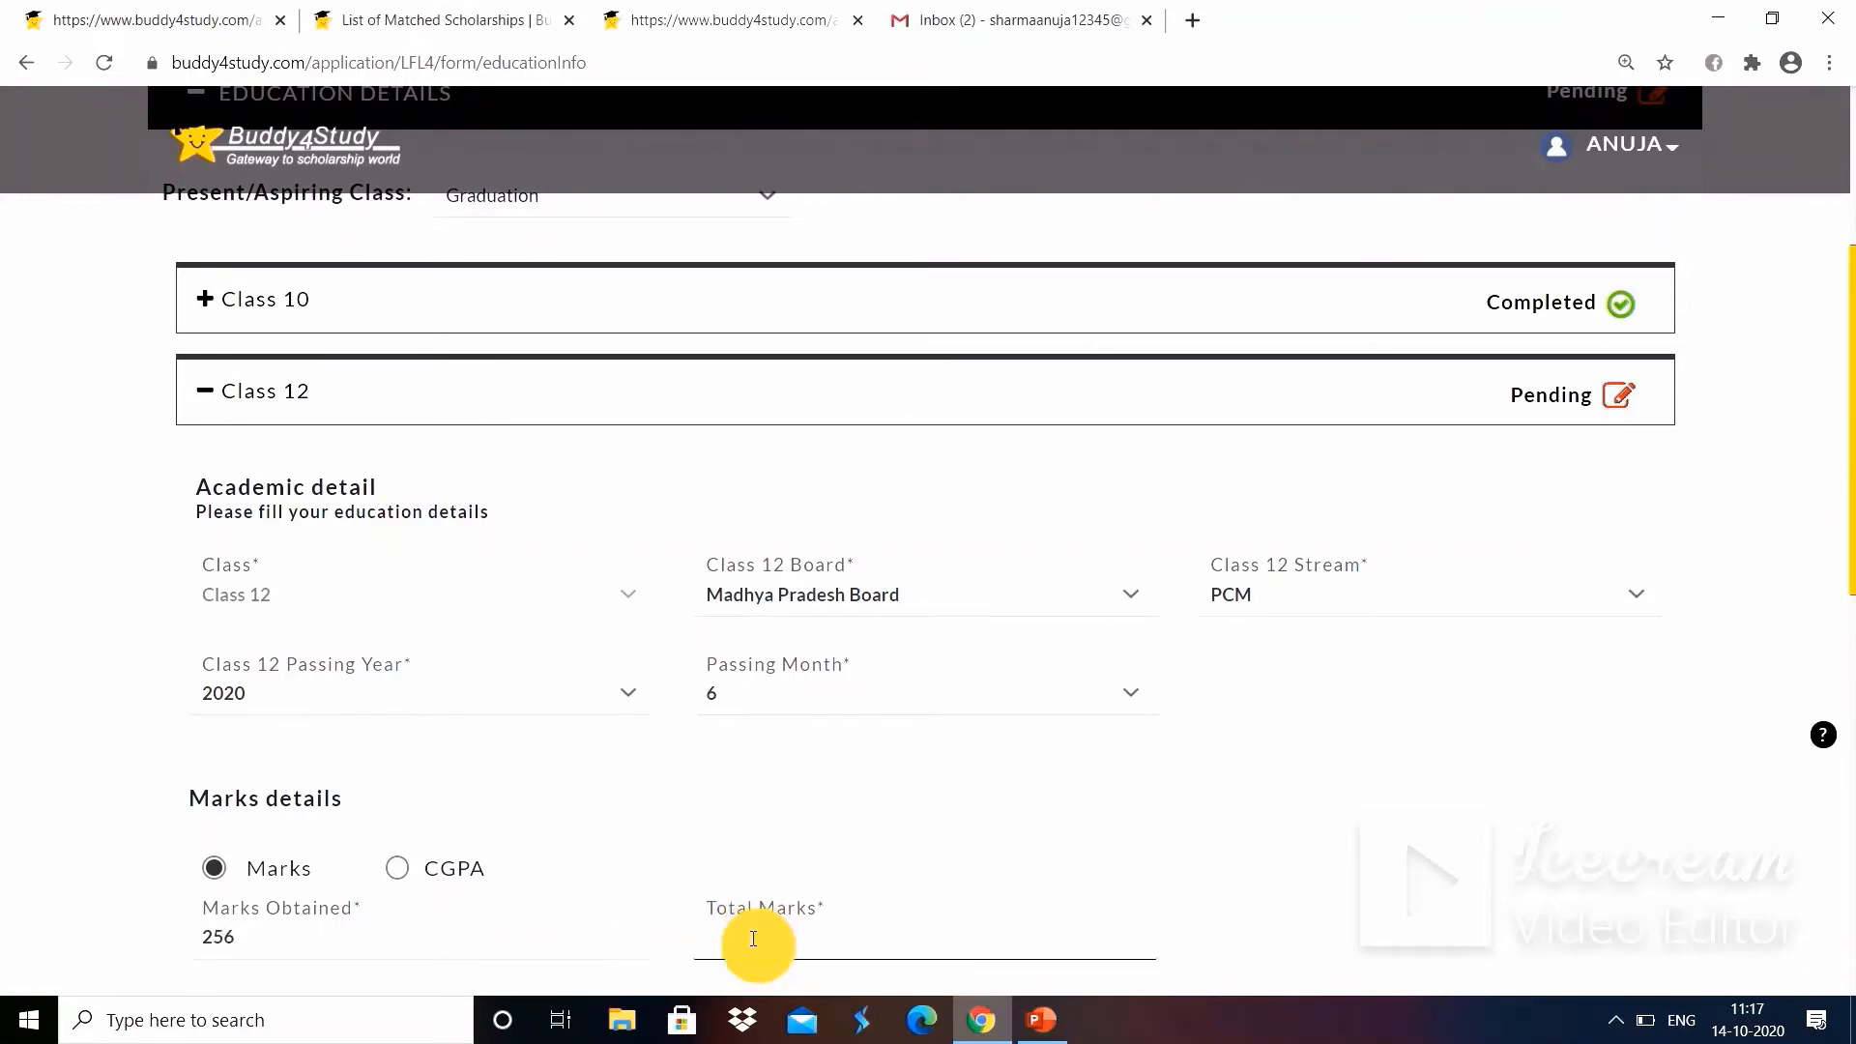
left_click(394, 877)
left_click(395, 877)
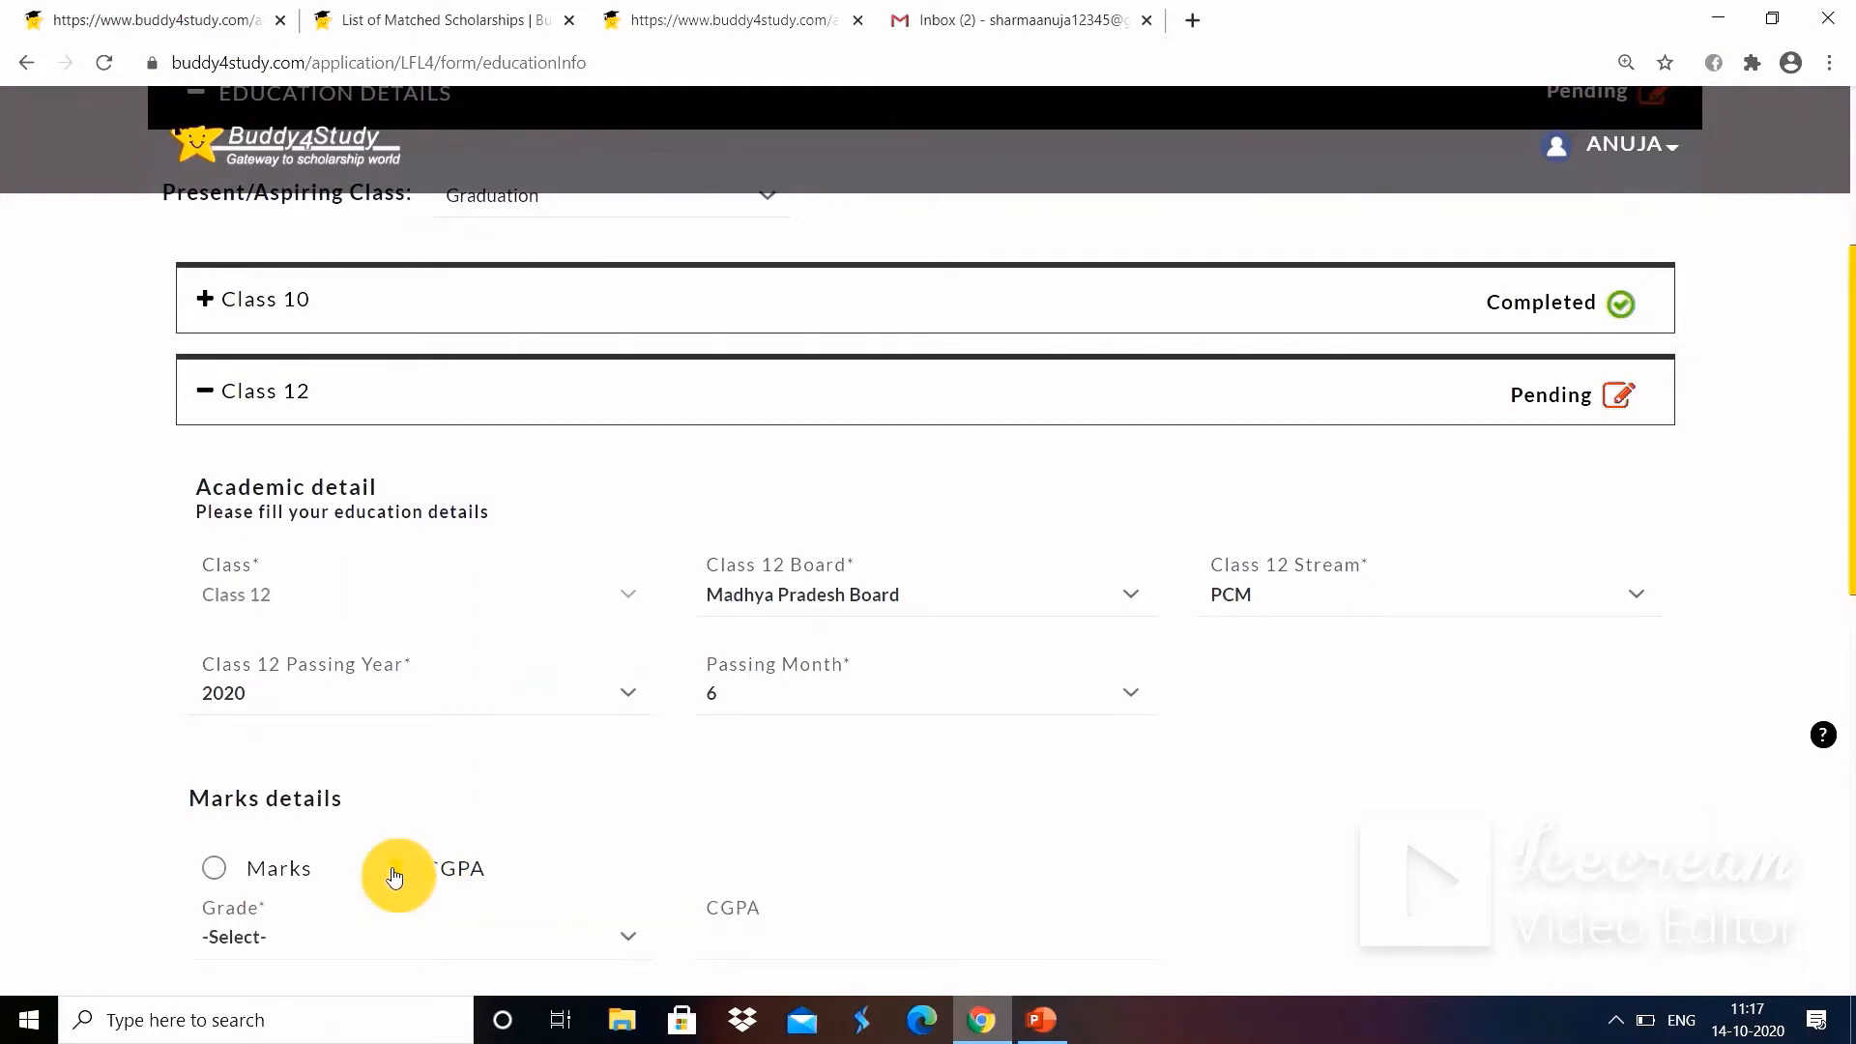
left_click(316, 943)
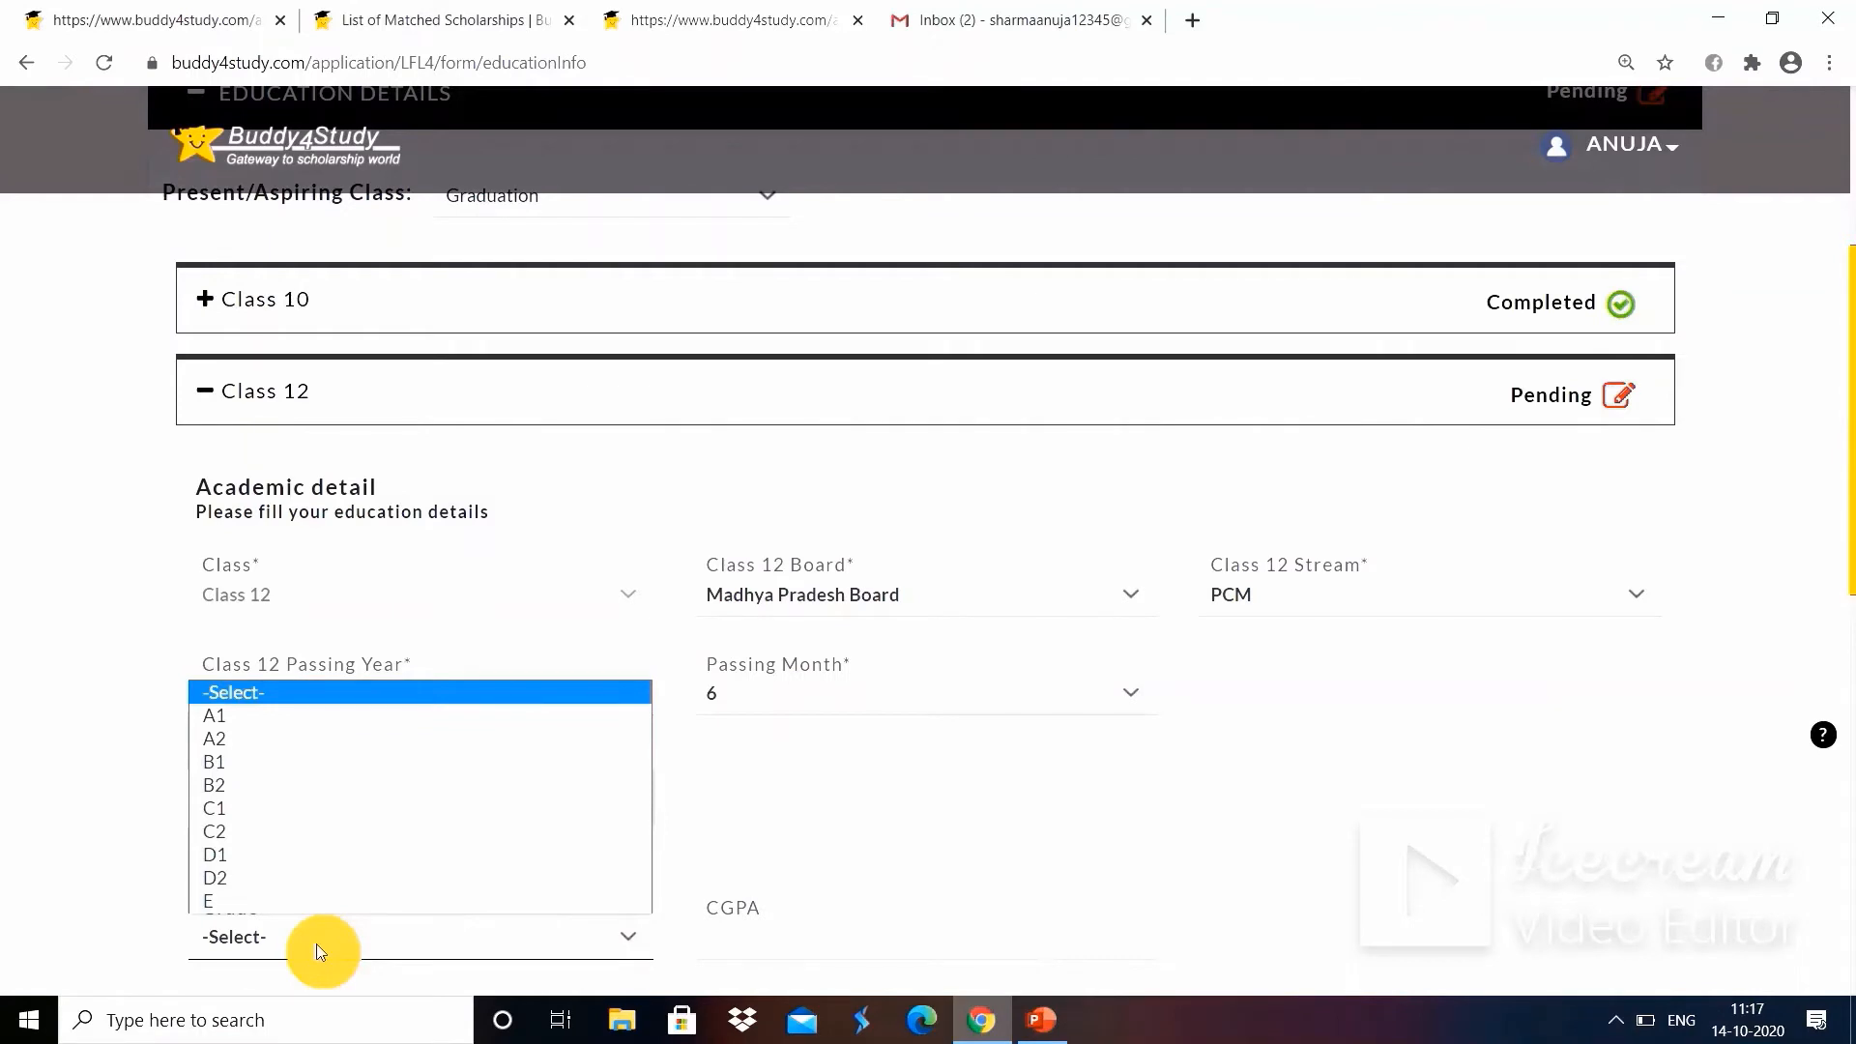
left_click(729, 943)
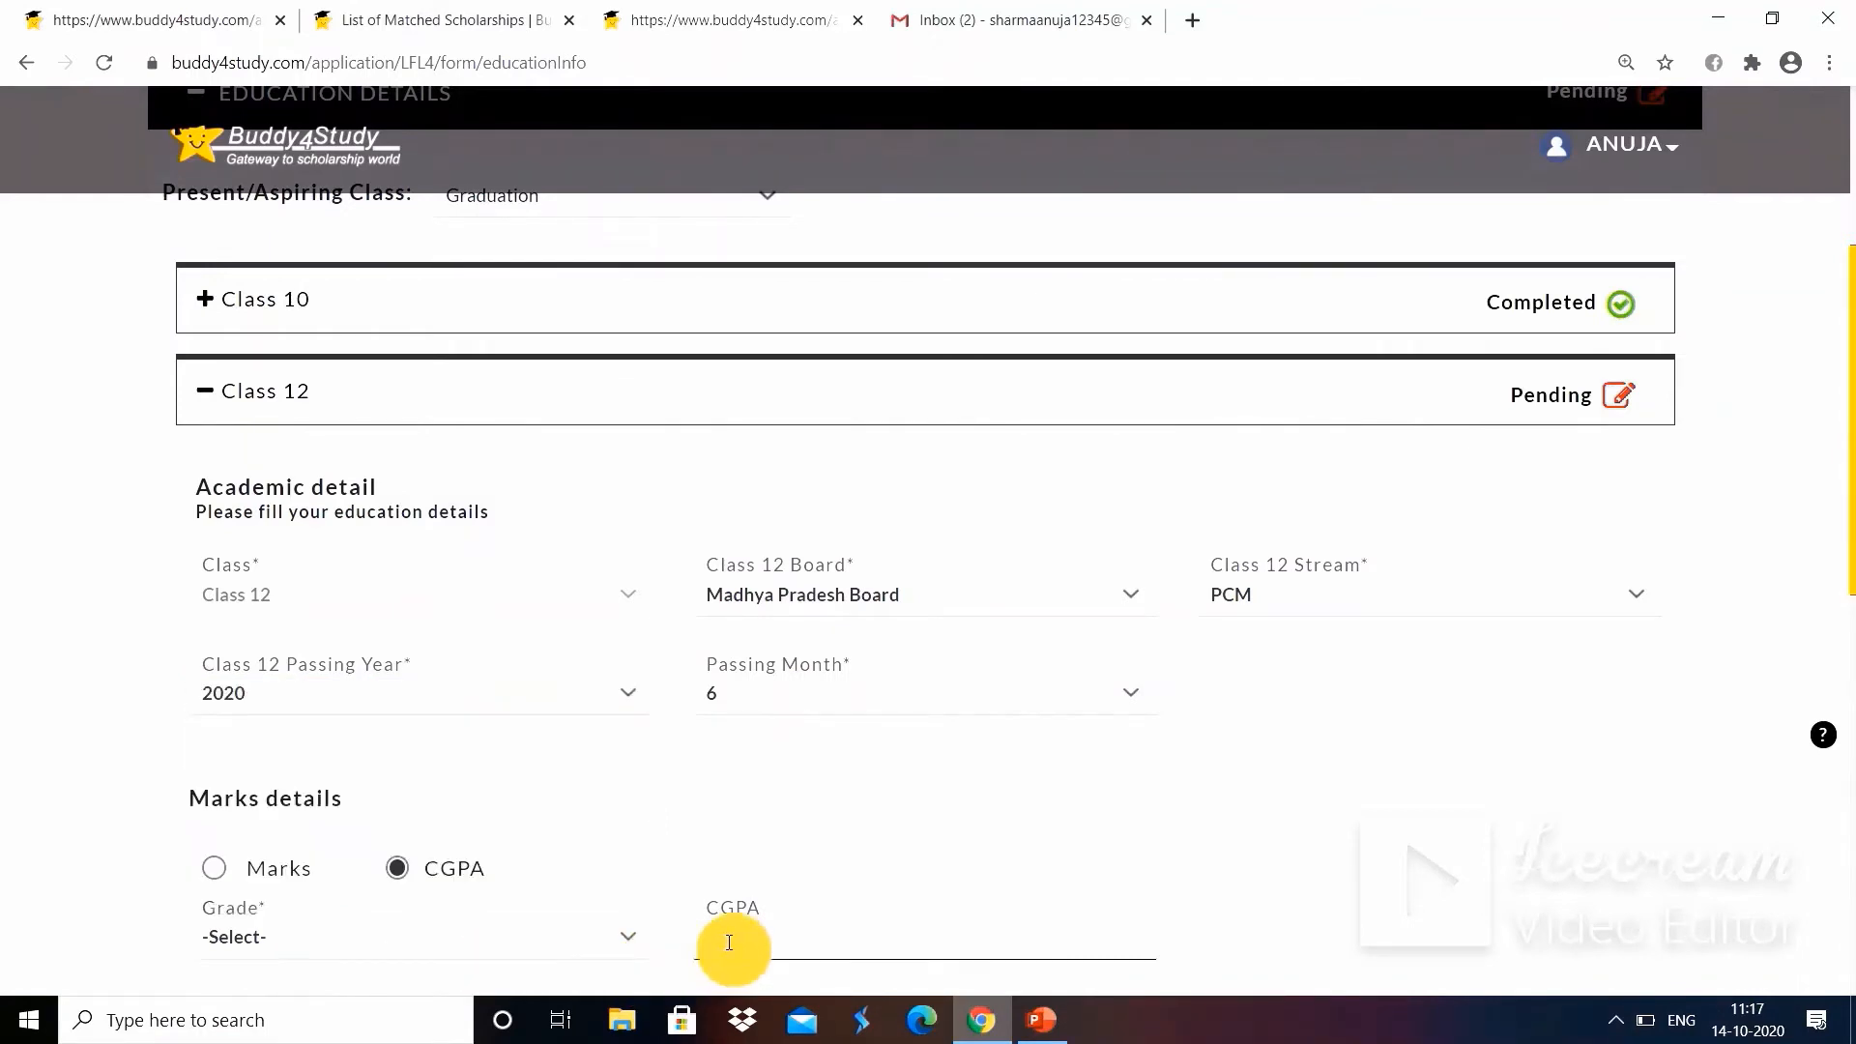
left_click(210, 878)
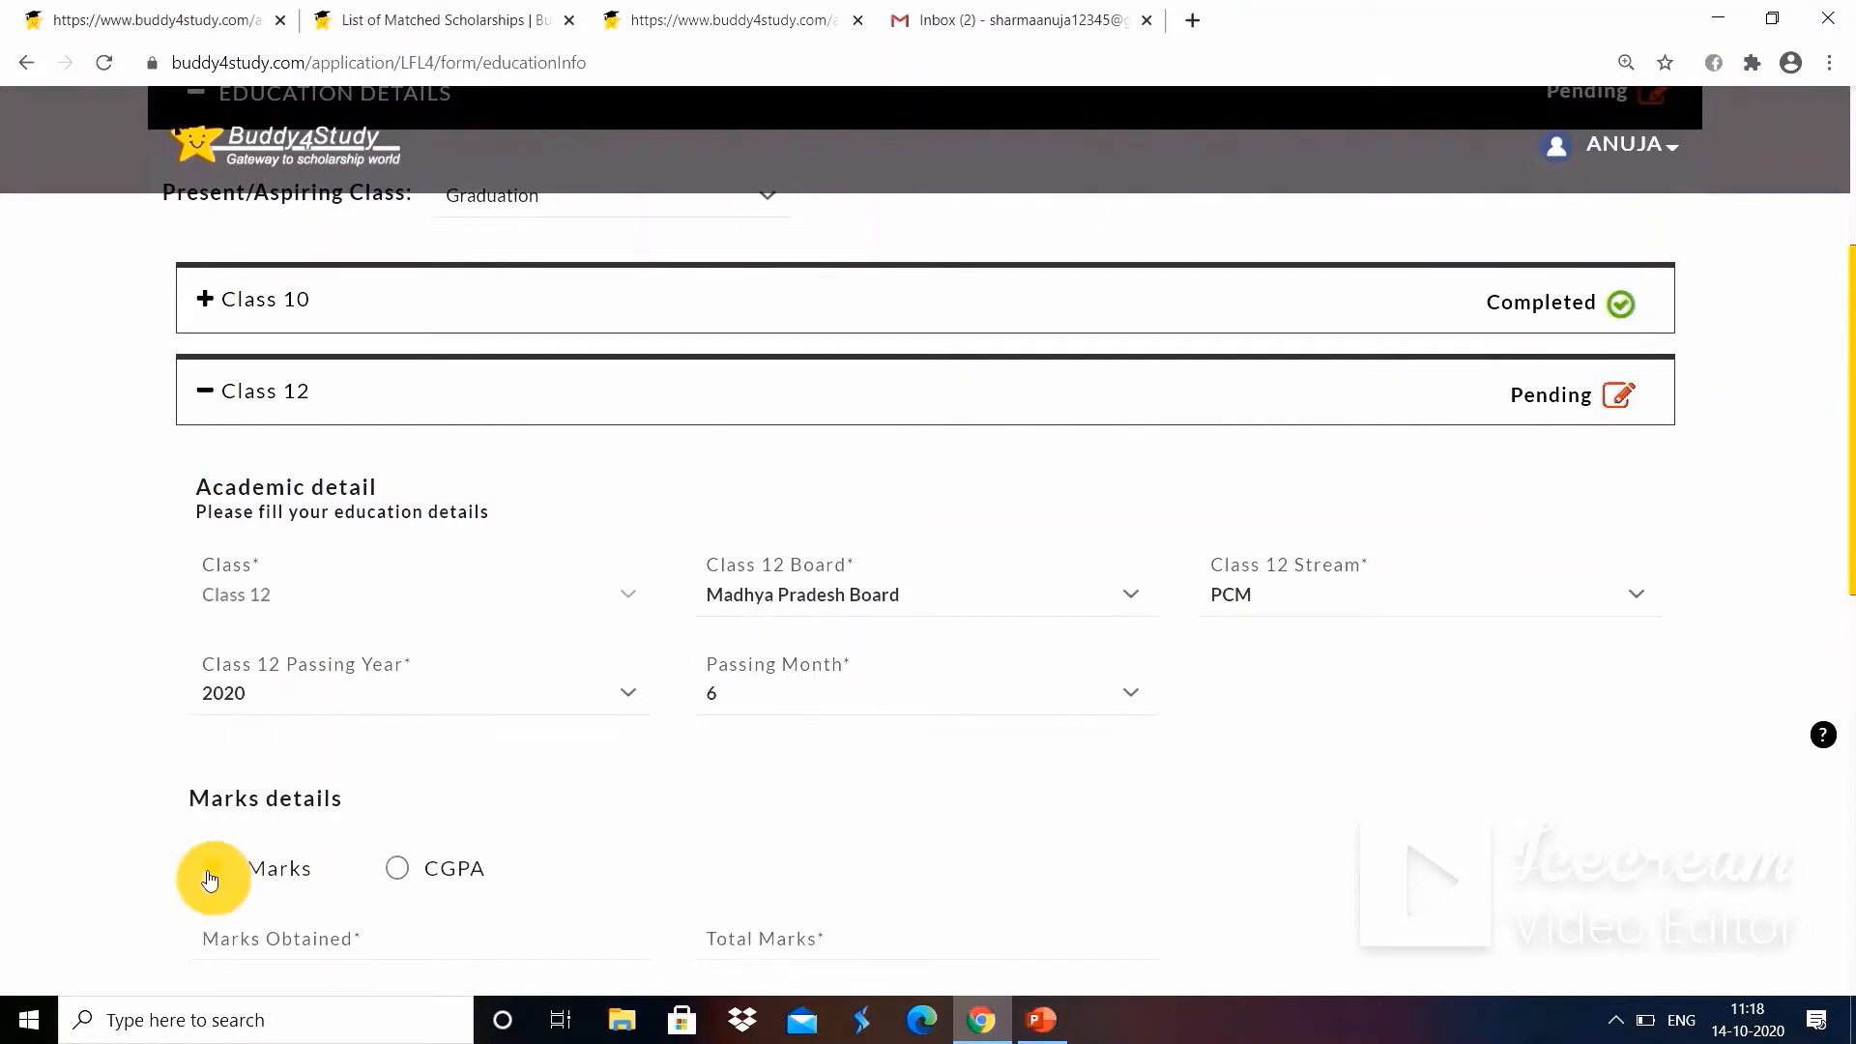
Enter 256 marks obtained out of 450 total marks for Class 12, save the section and dismiss the confirmation.
left_click(263, 944)
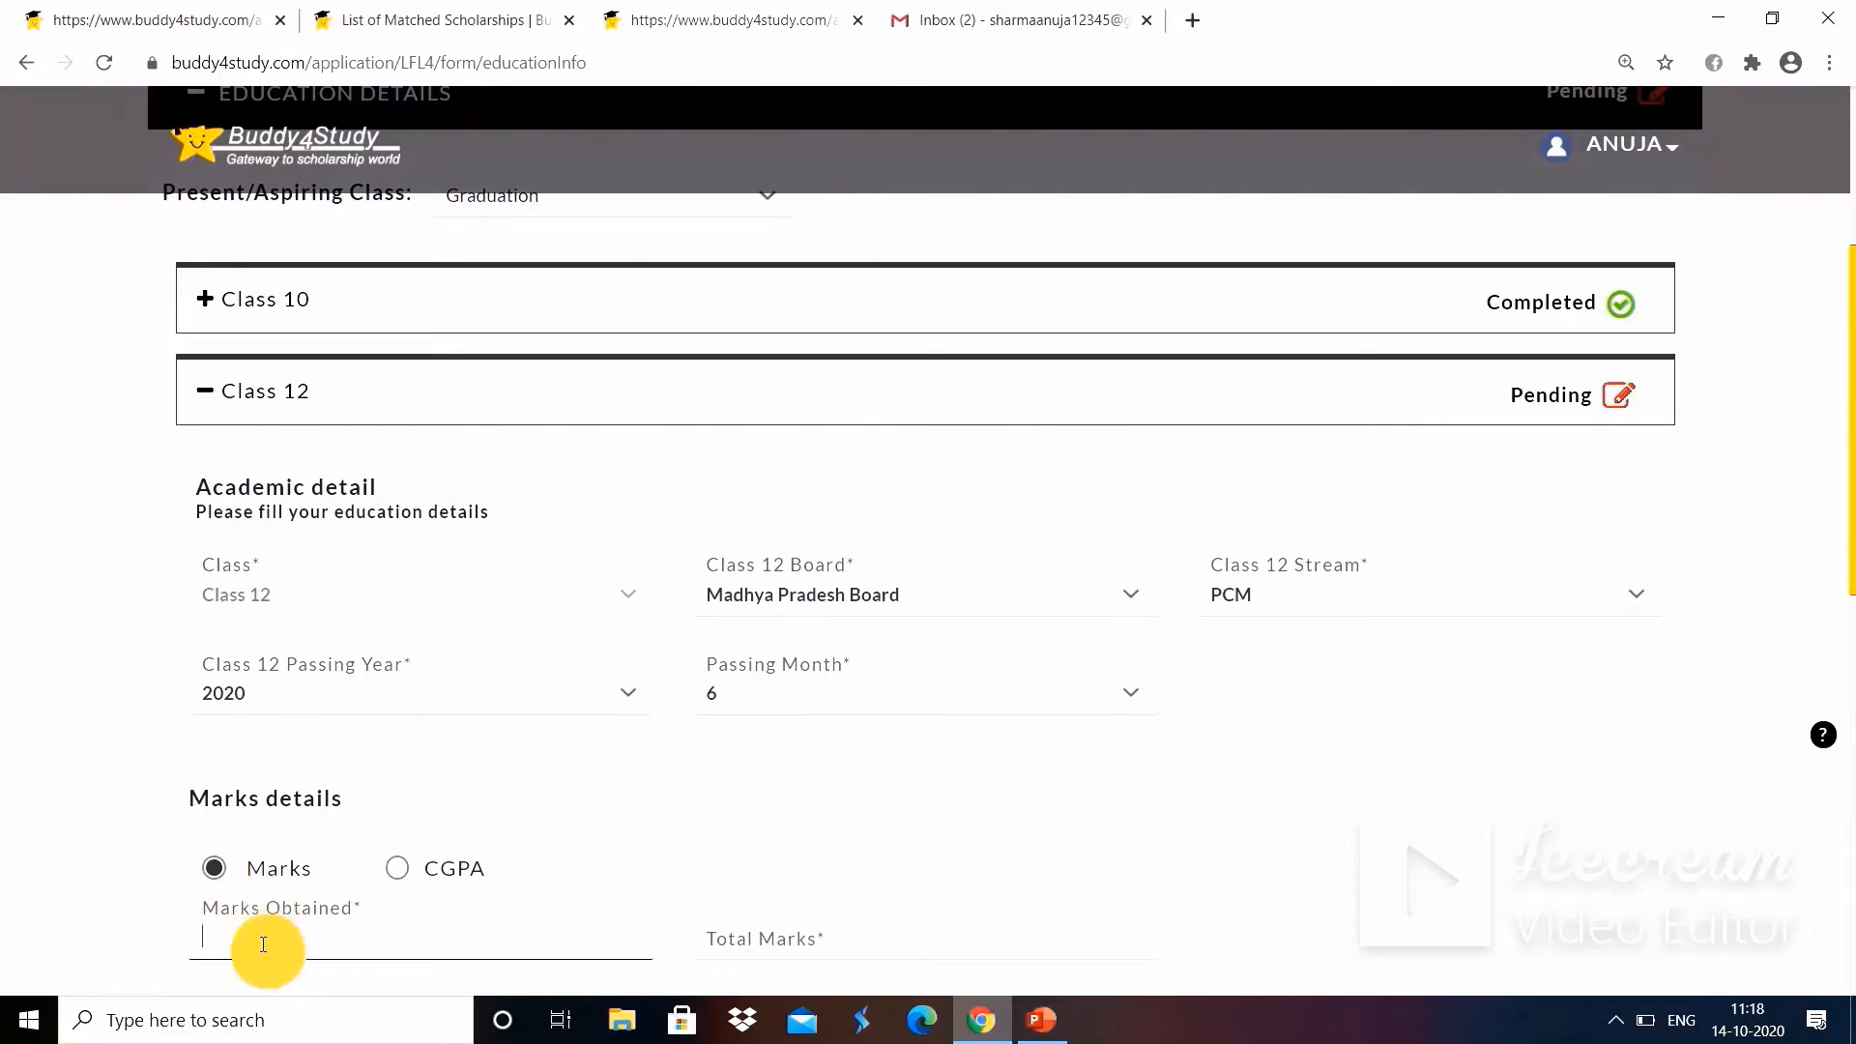
left_click(735, 939)
type("450")
scroll(735, 942, "down", 5)
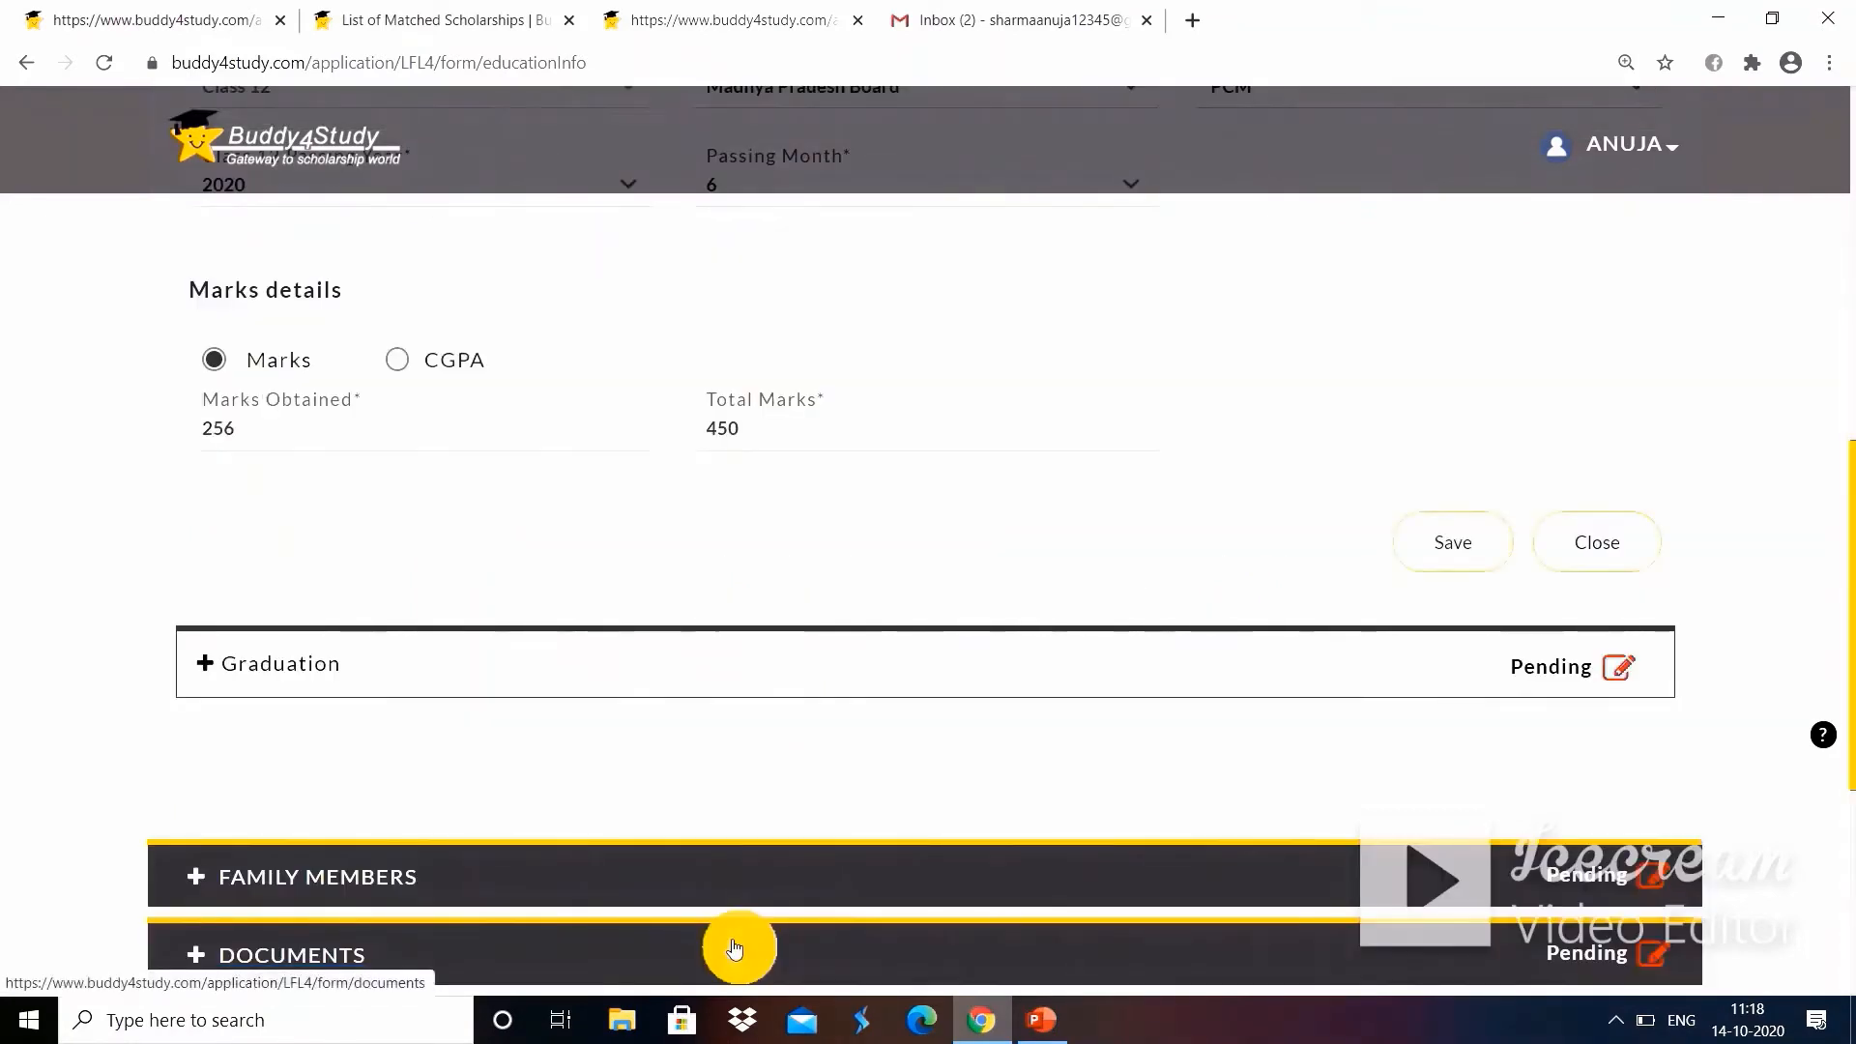
left_click(1441, 553)
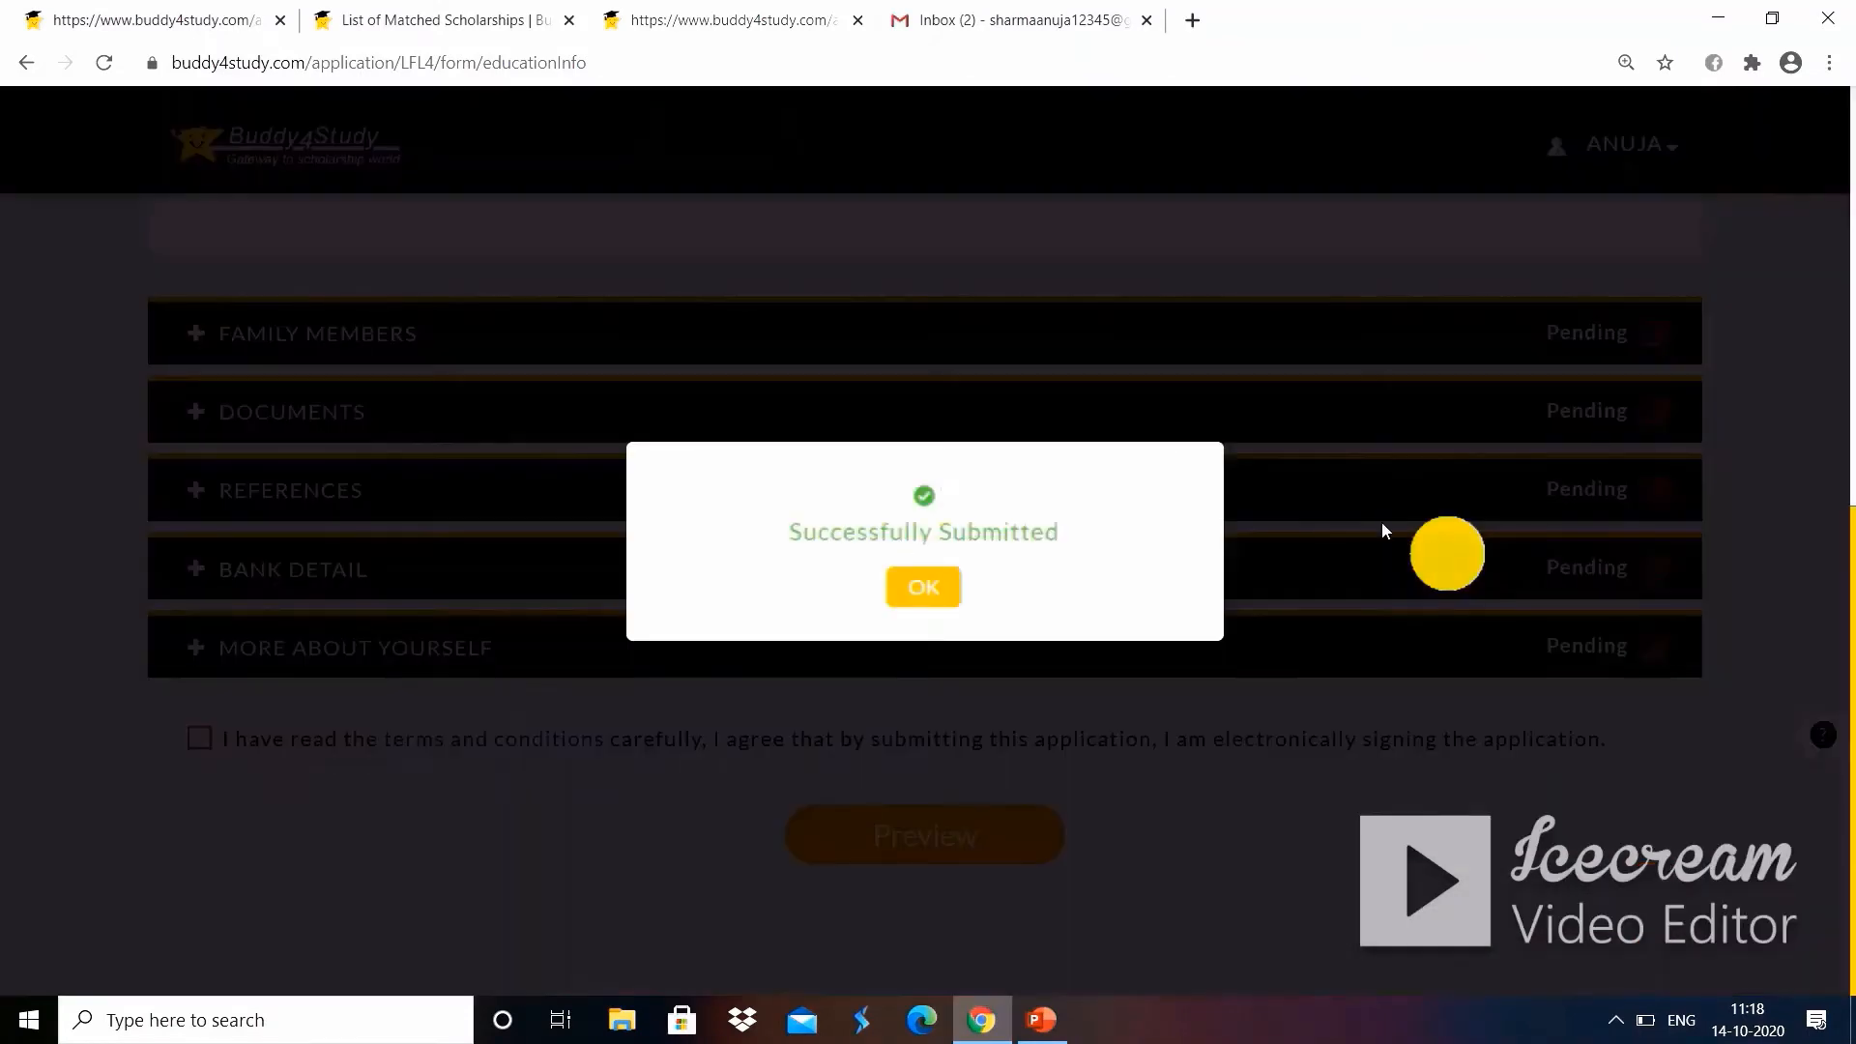
left_click(935, 594)
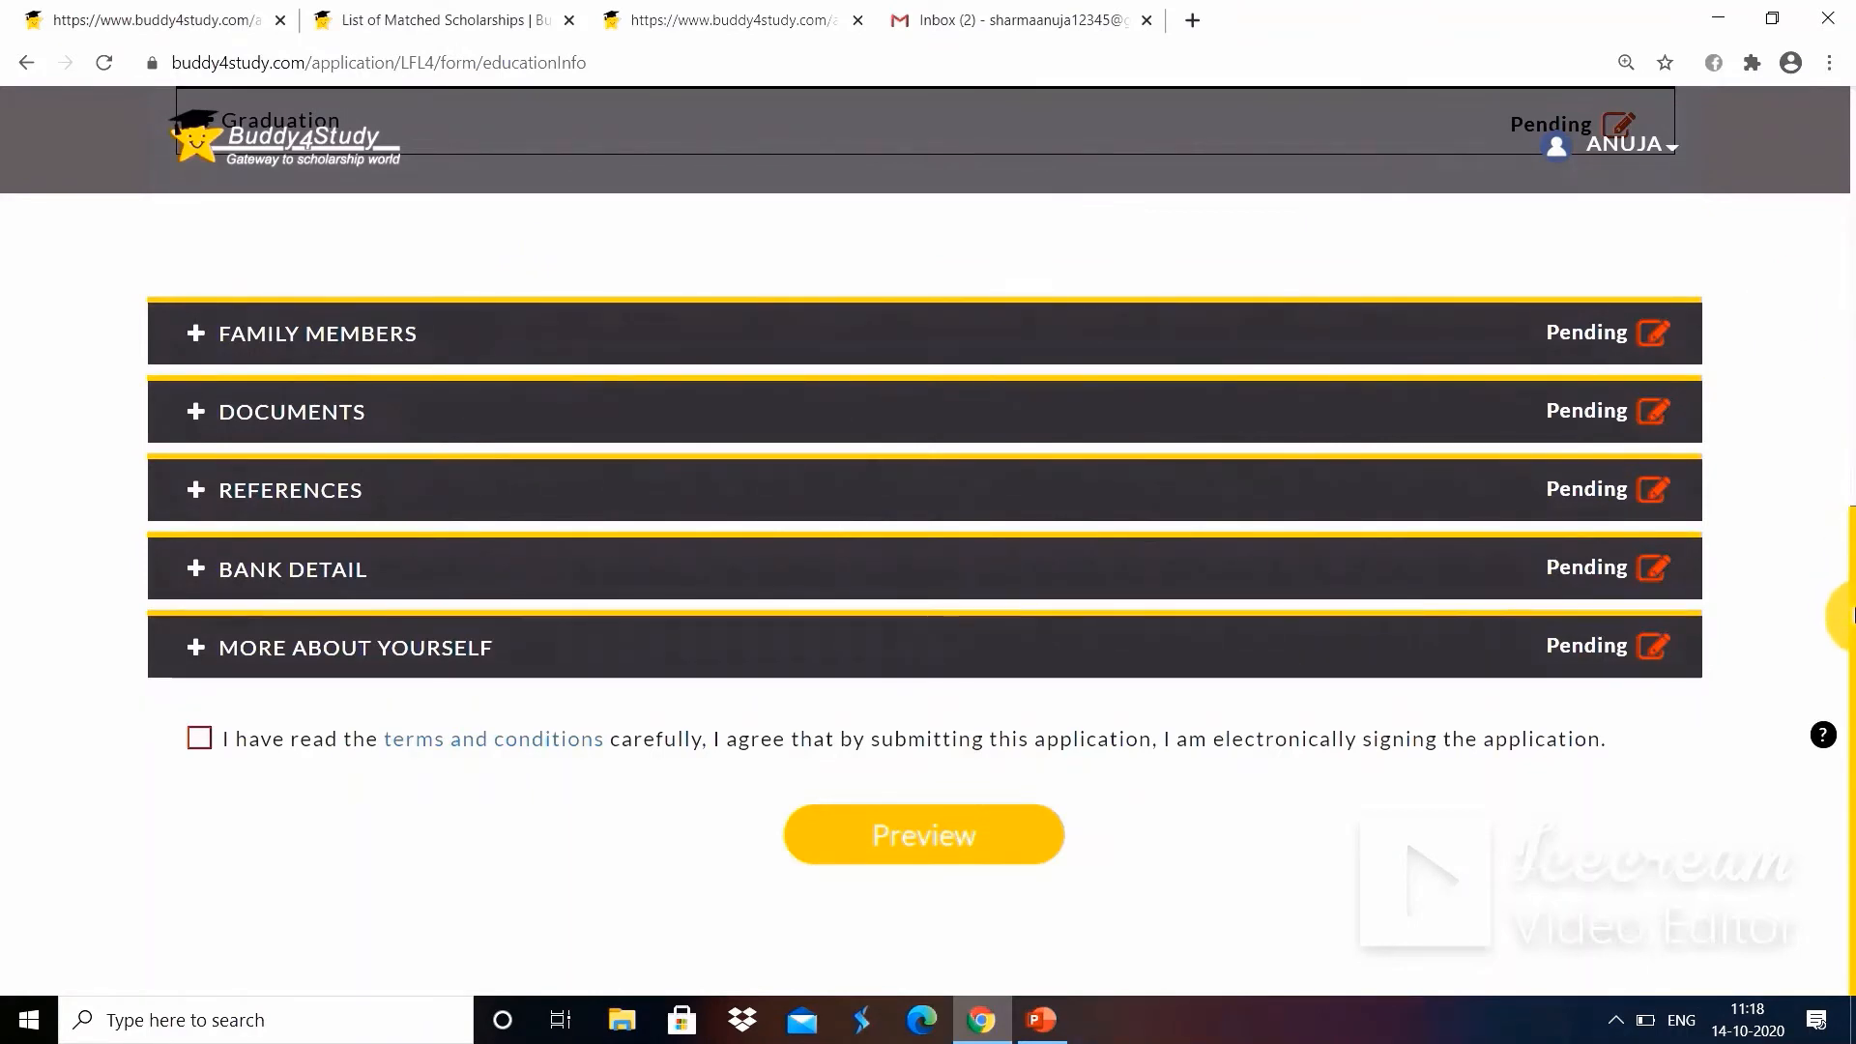
Choose B.Tech/B.E. as both the graduation degree and the graduation stream, and save the Graduation section.
left_click_drag(1853, 615, 1853, 460)
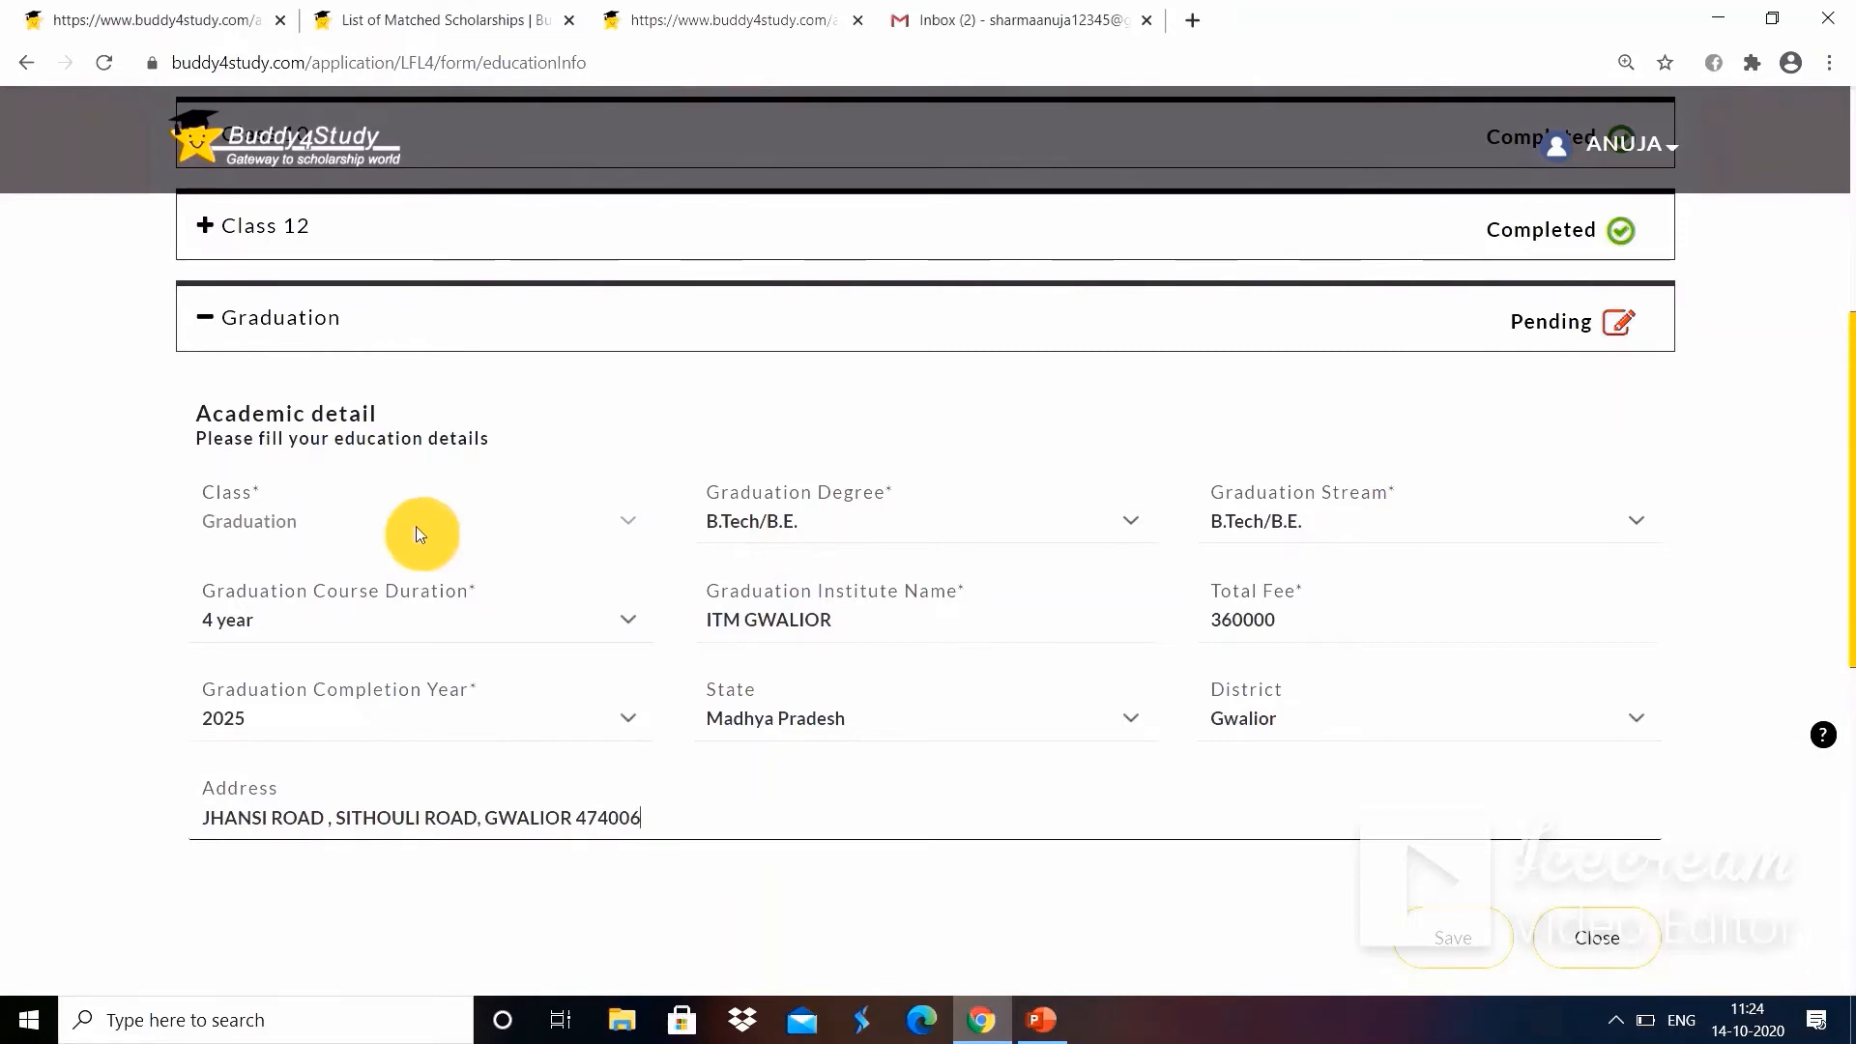
left_click(832, 529)
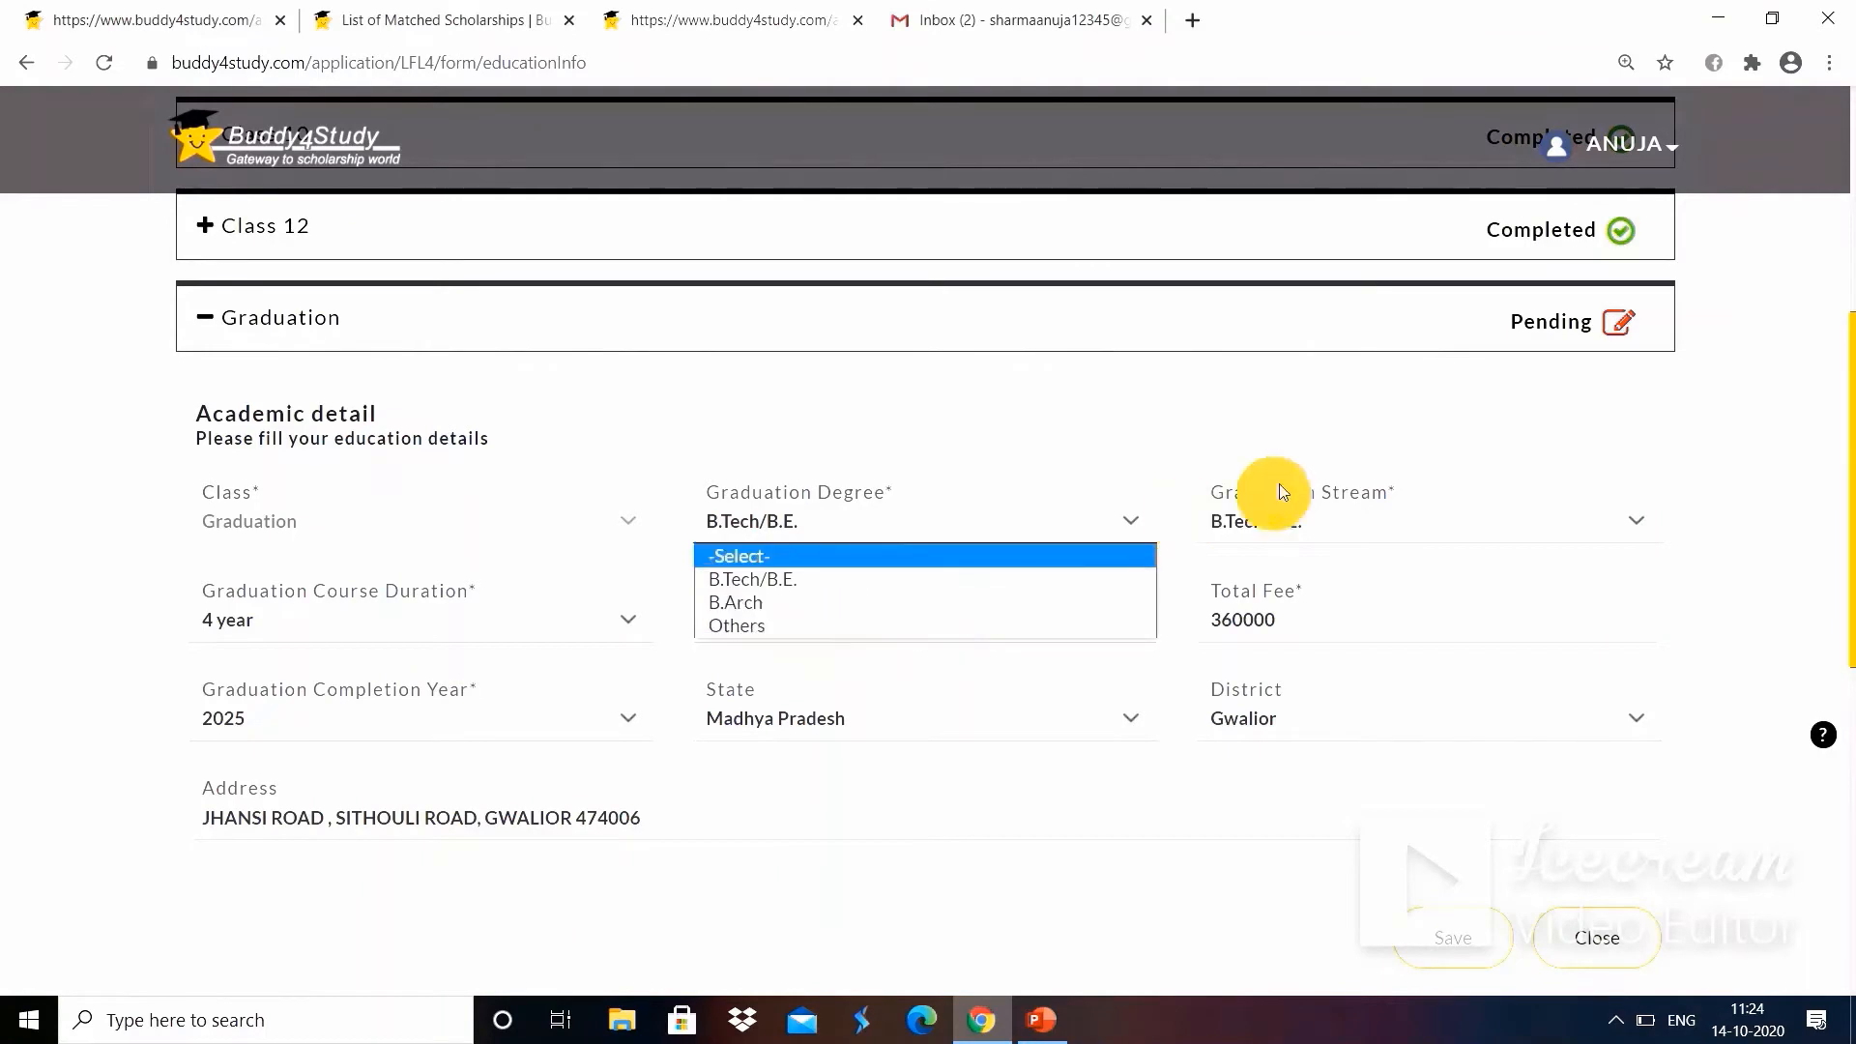
left_click(1027, 577)
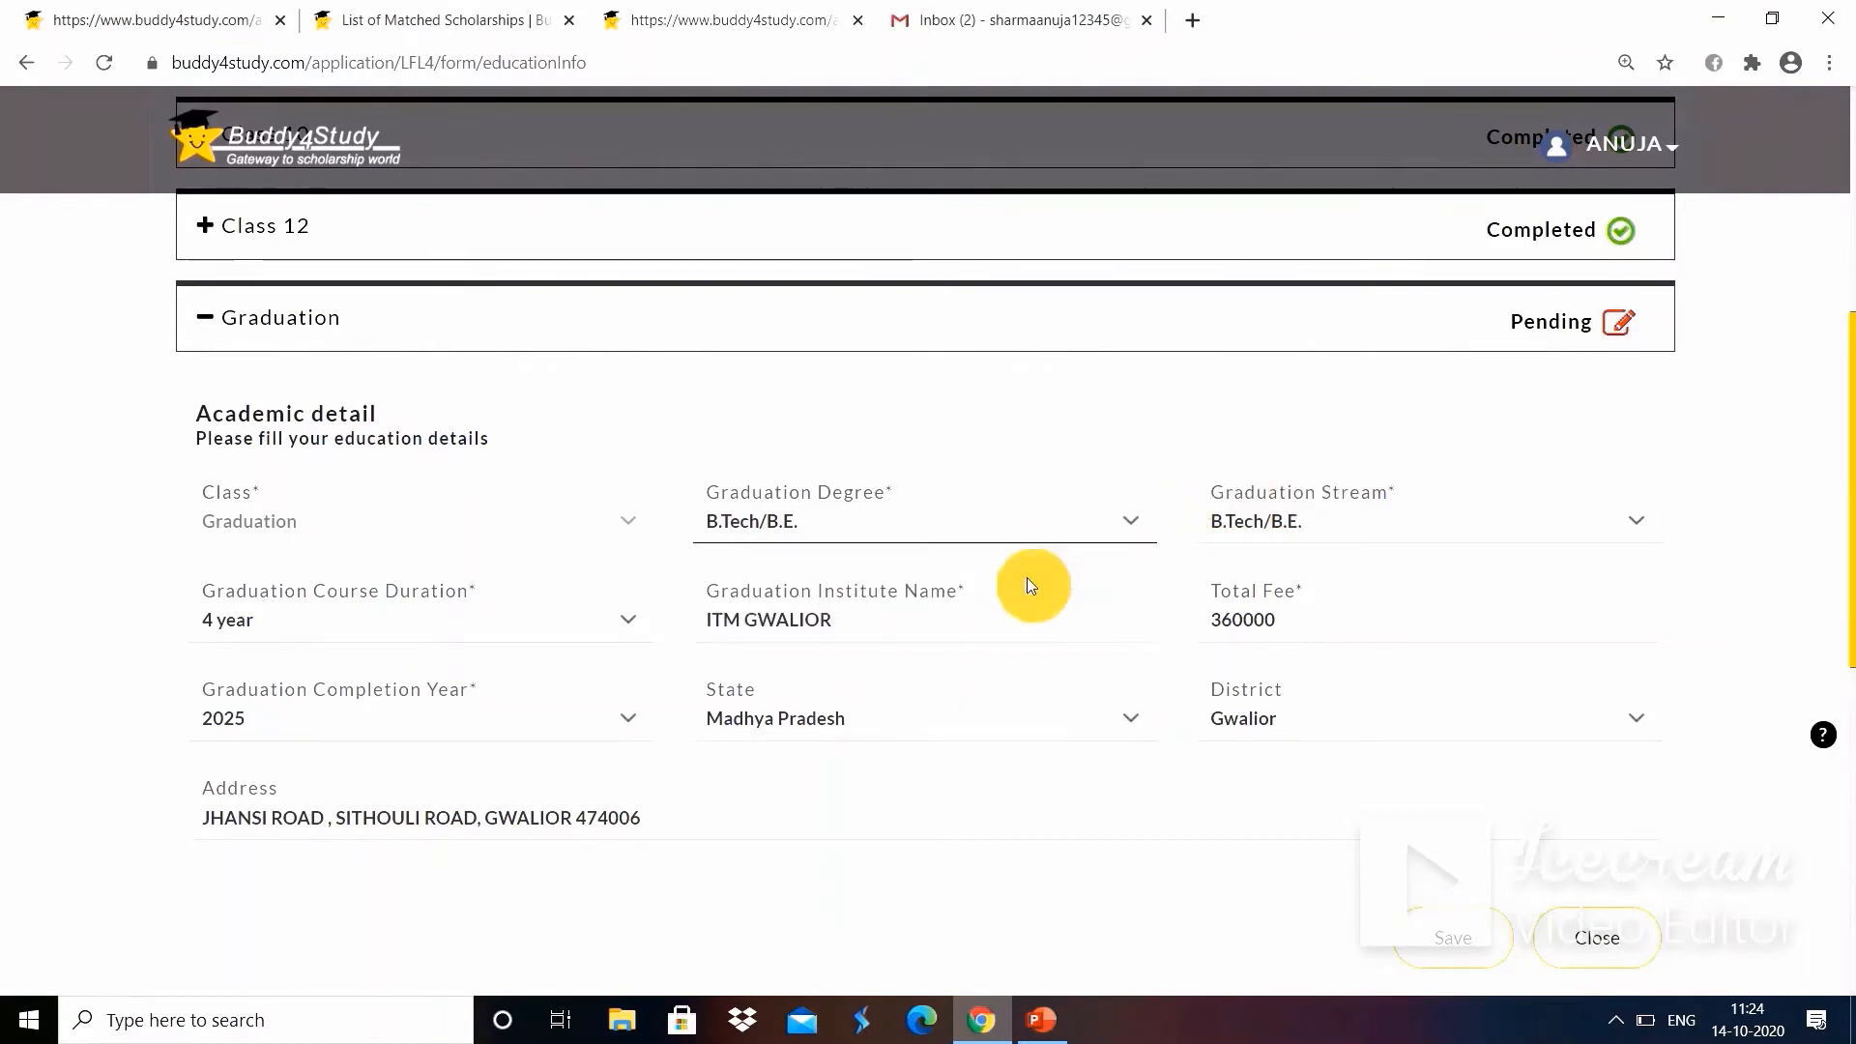
left_click(1315, 520)
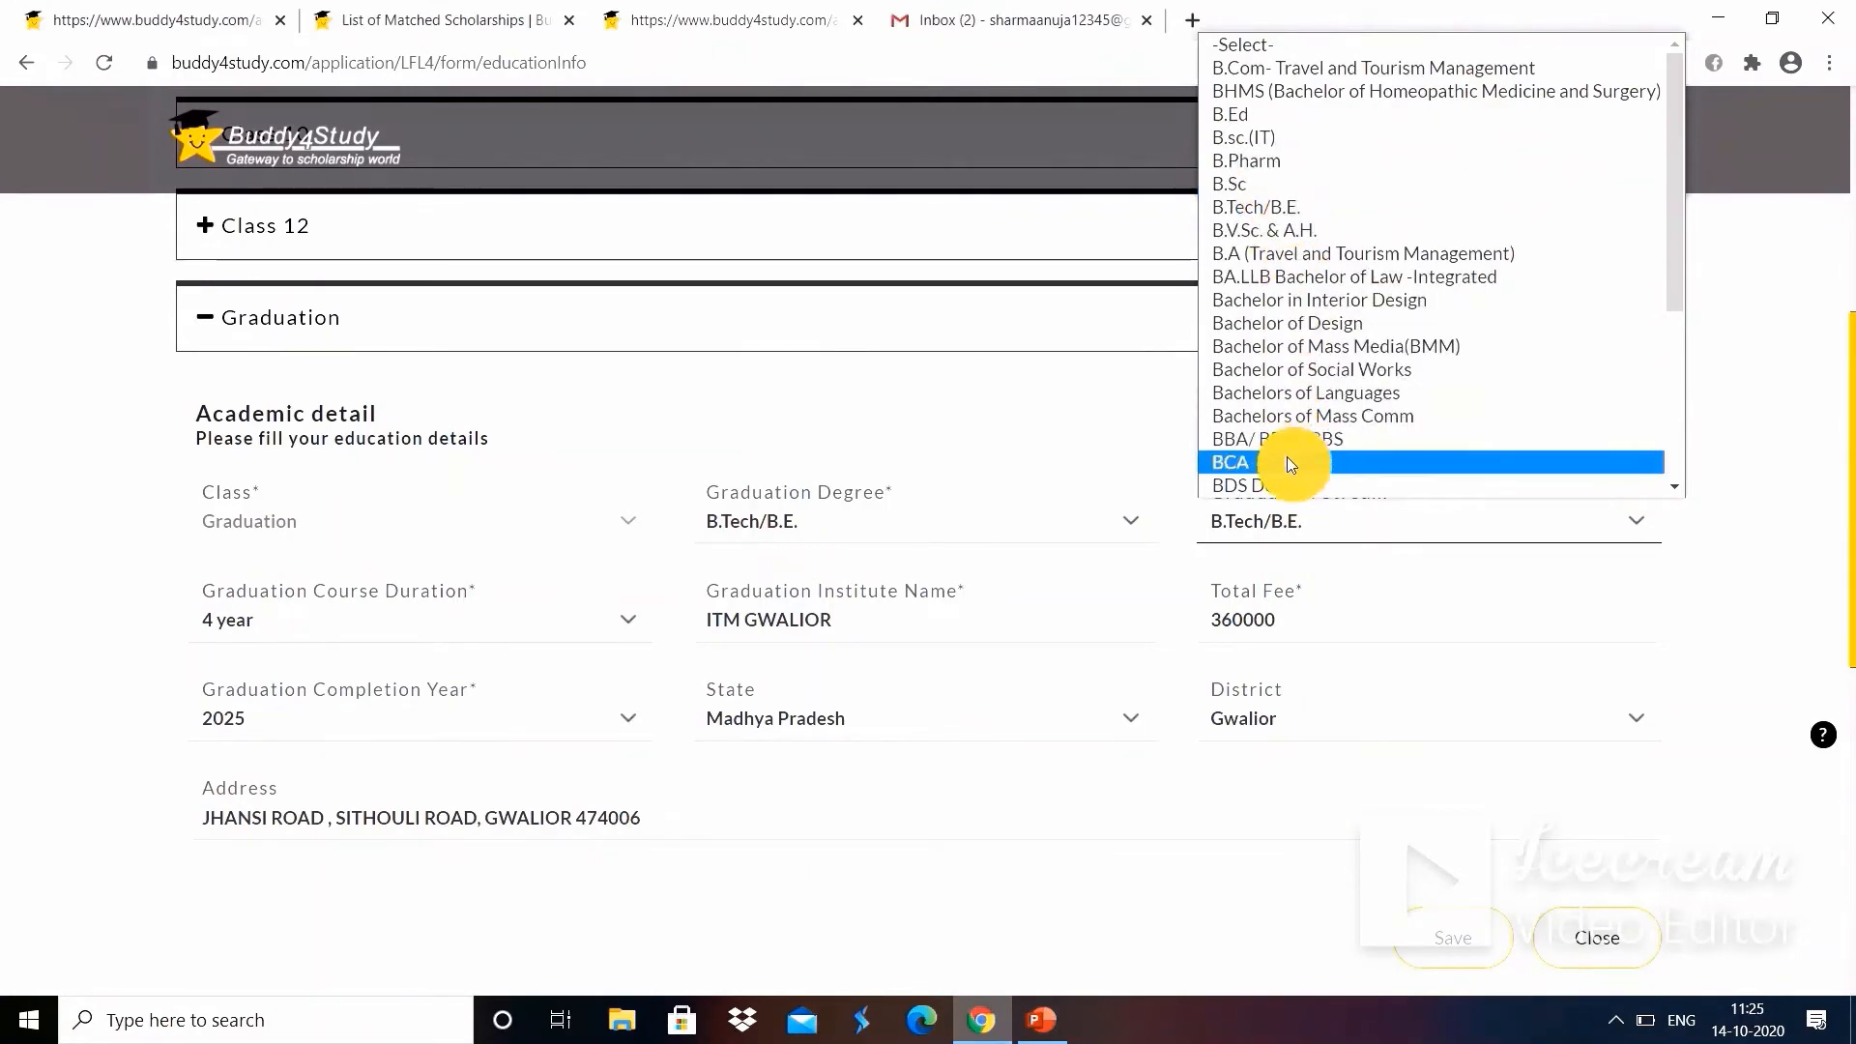
left_click(1308, 207)
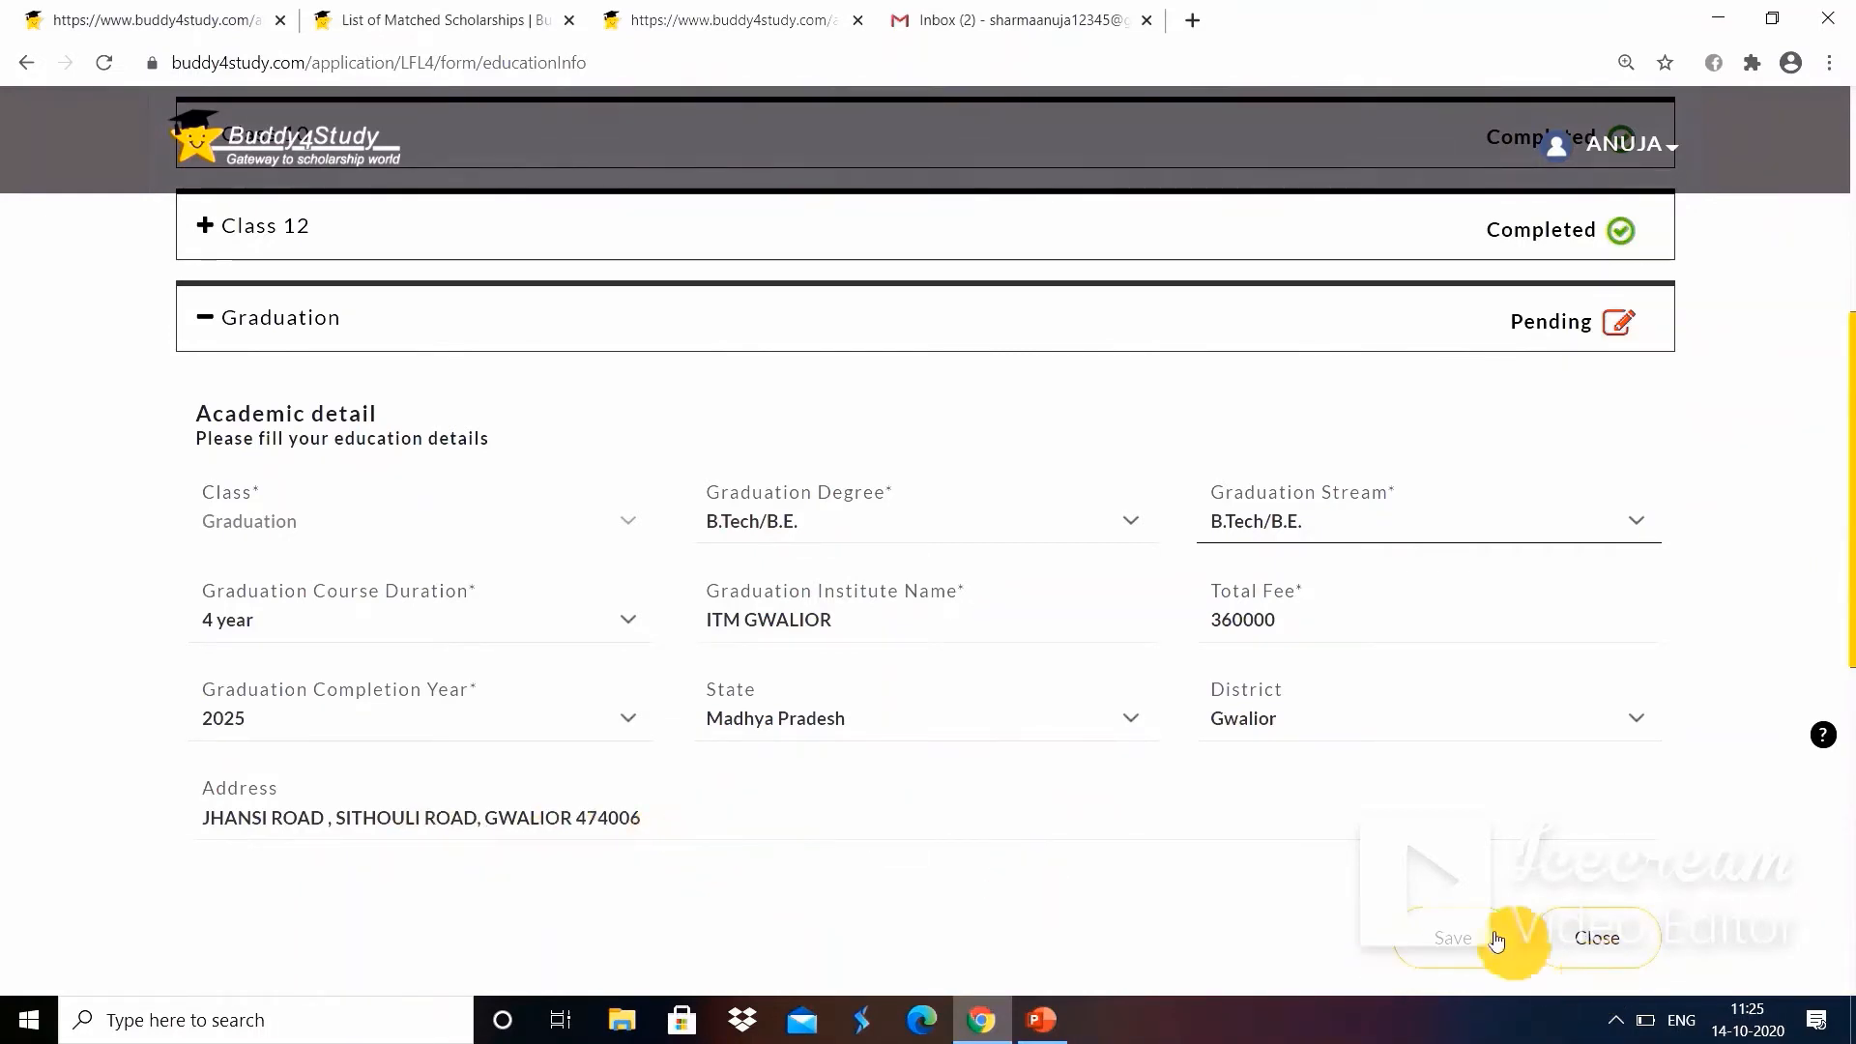
left_click(1455, 942)
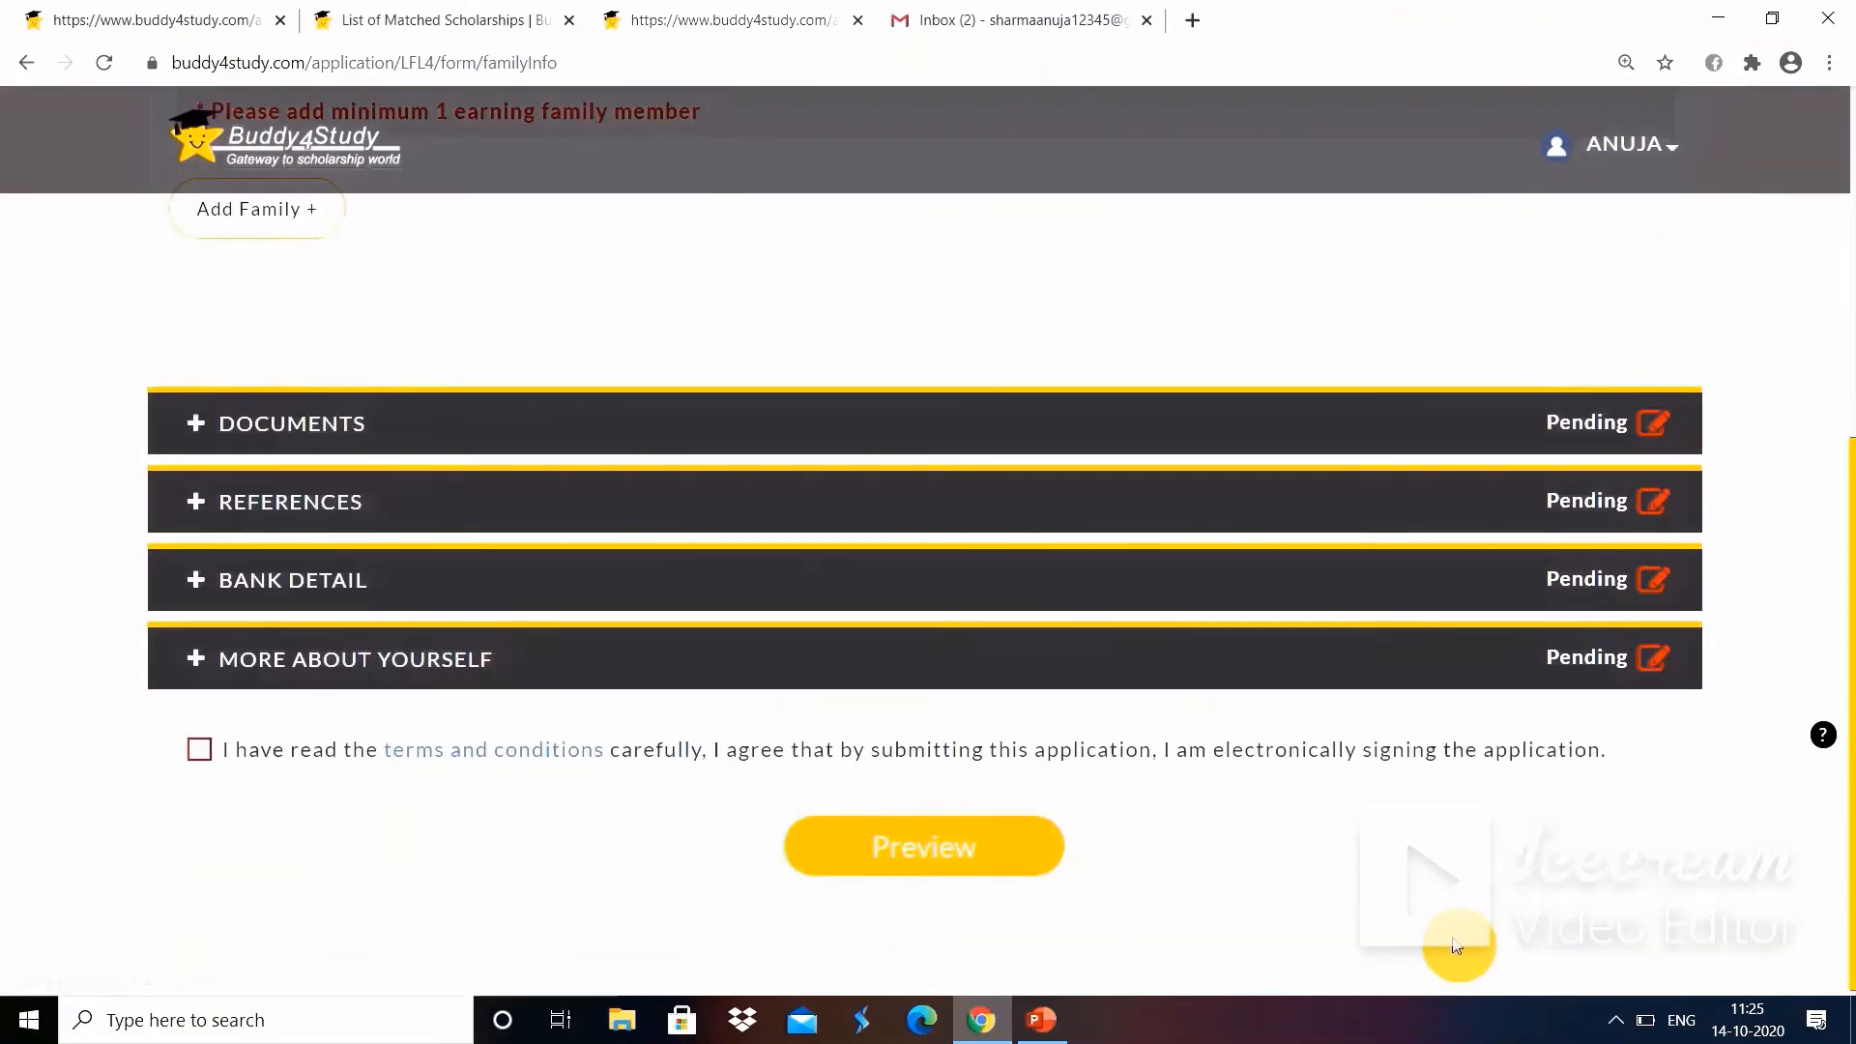
Set the father's occupation to Private Sector Employees, save the family member record and continue to the documents section.
left_click_drag(1852, 643, 1828, 406)
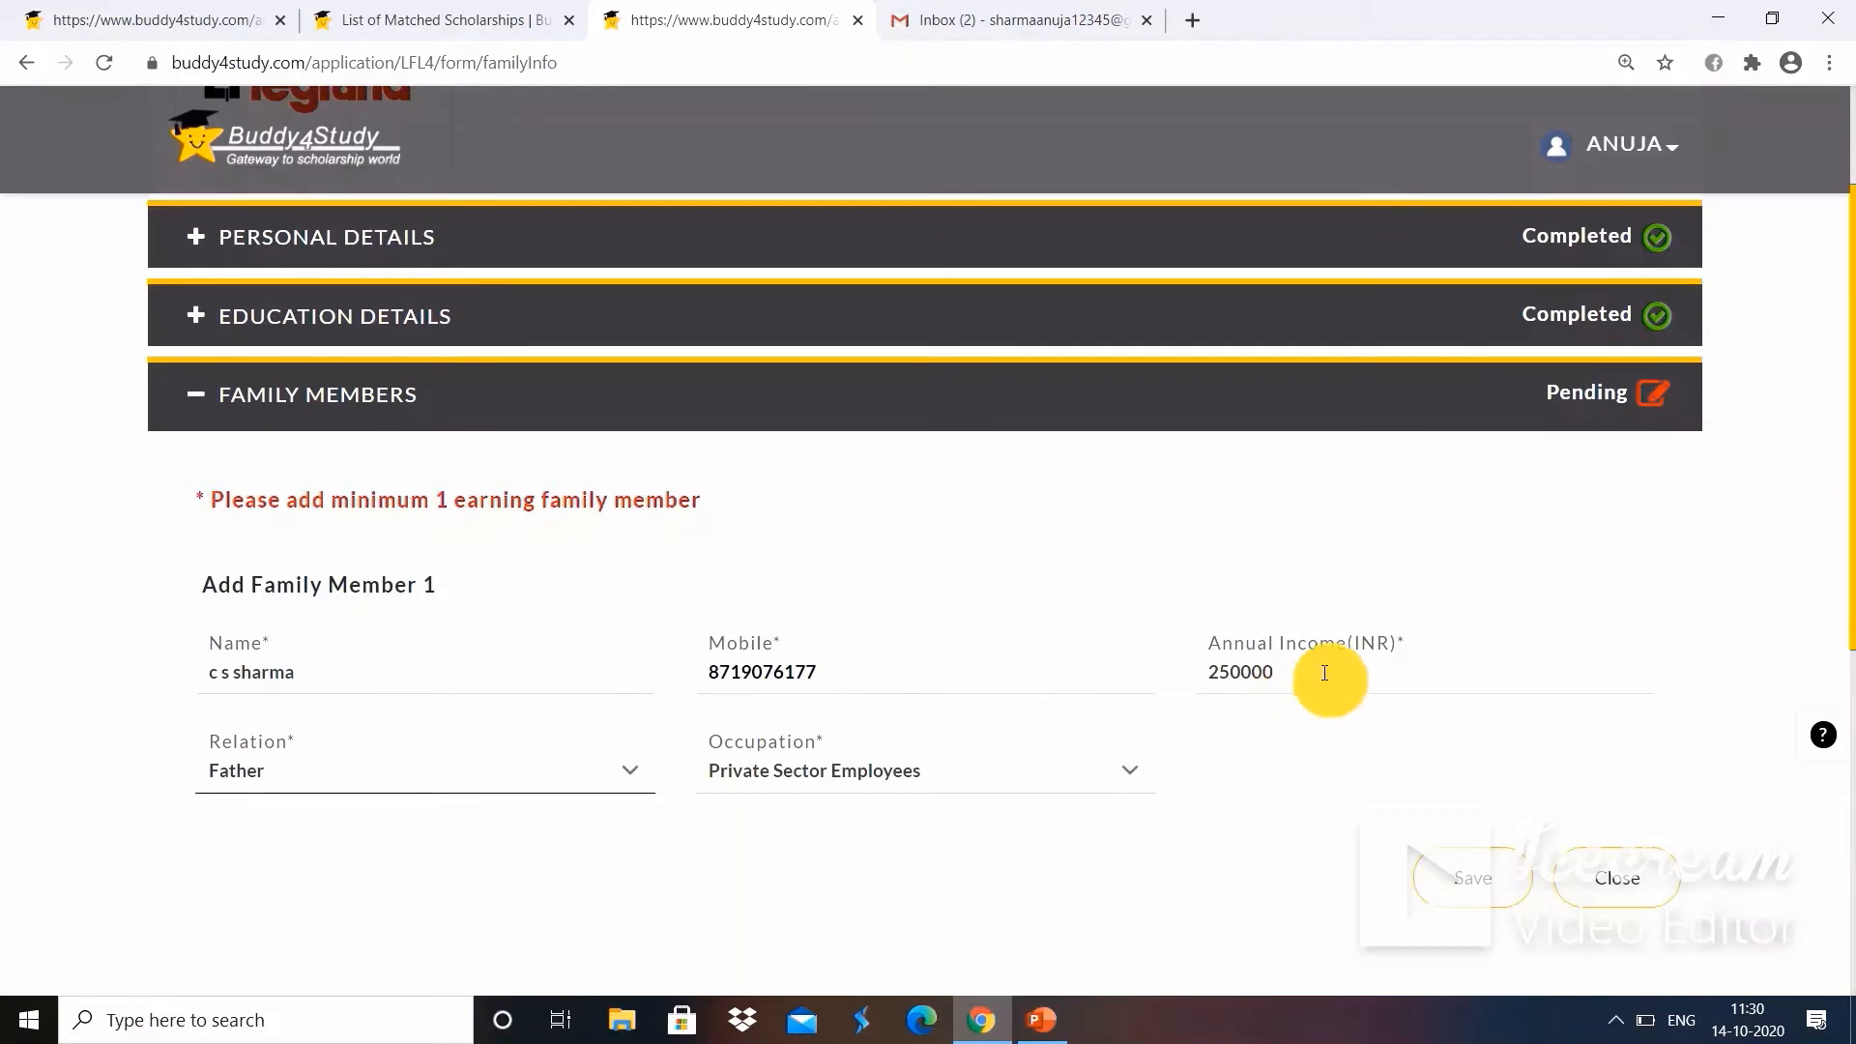
left_click(309, 778)
left_click(309, 777)
left_click(947, 786)
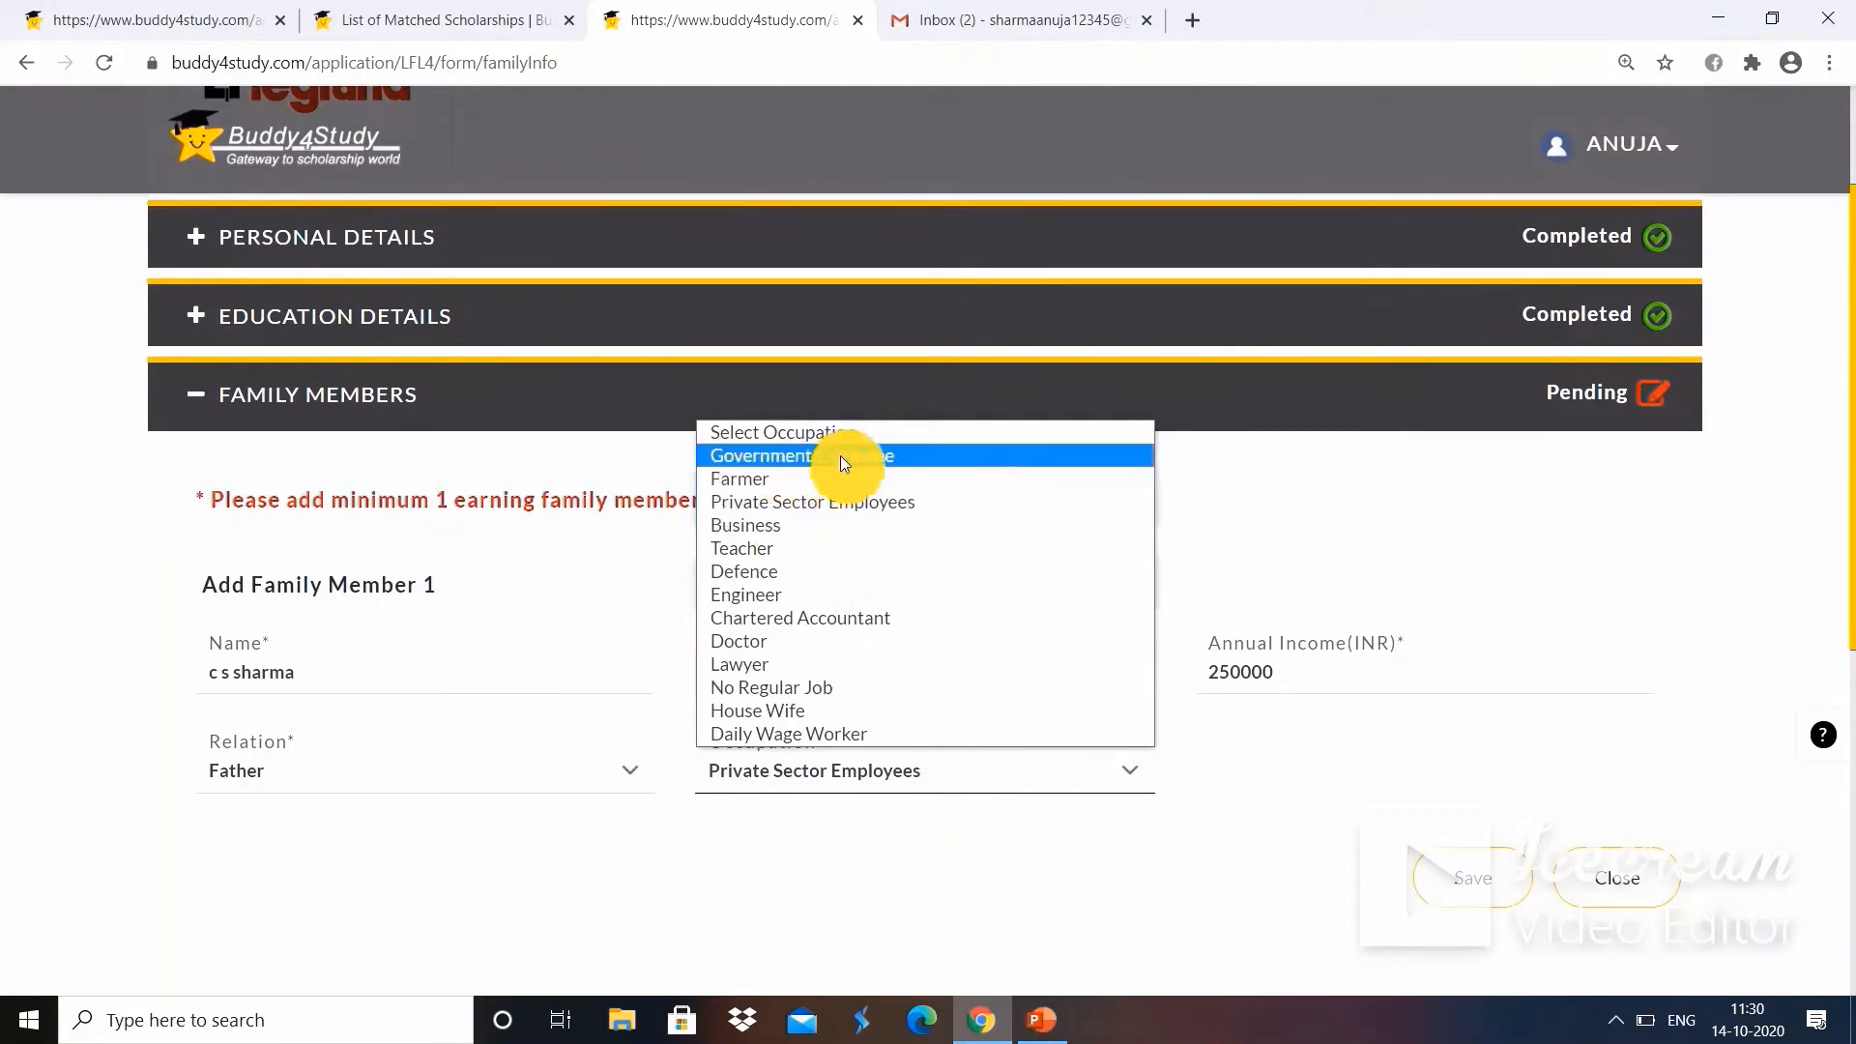
left_click(828, 505)
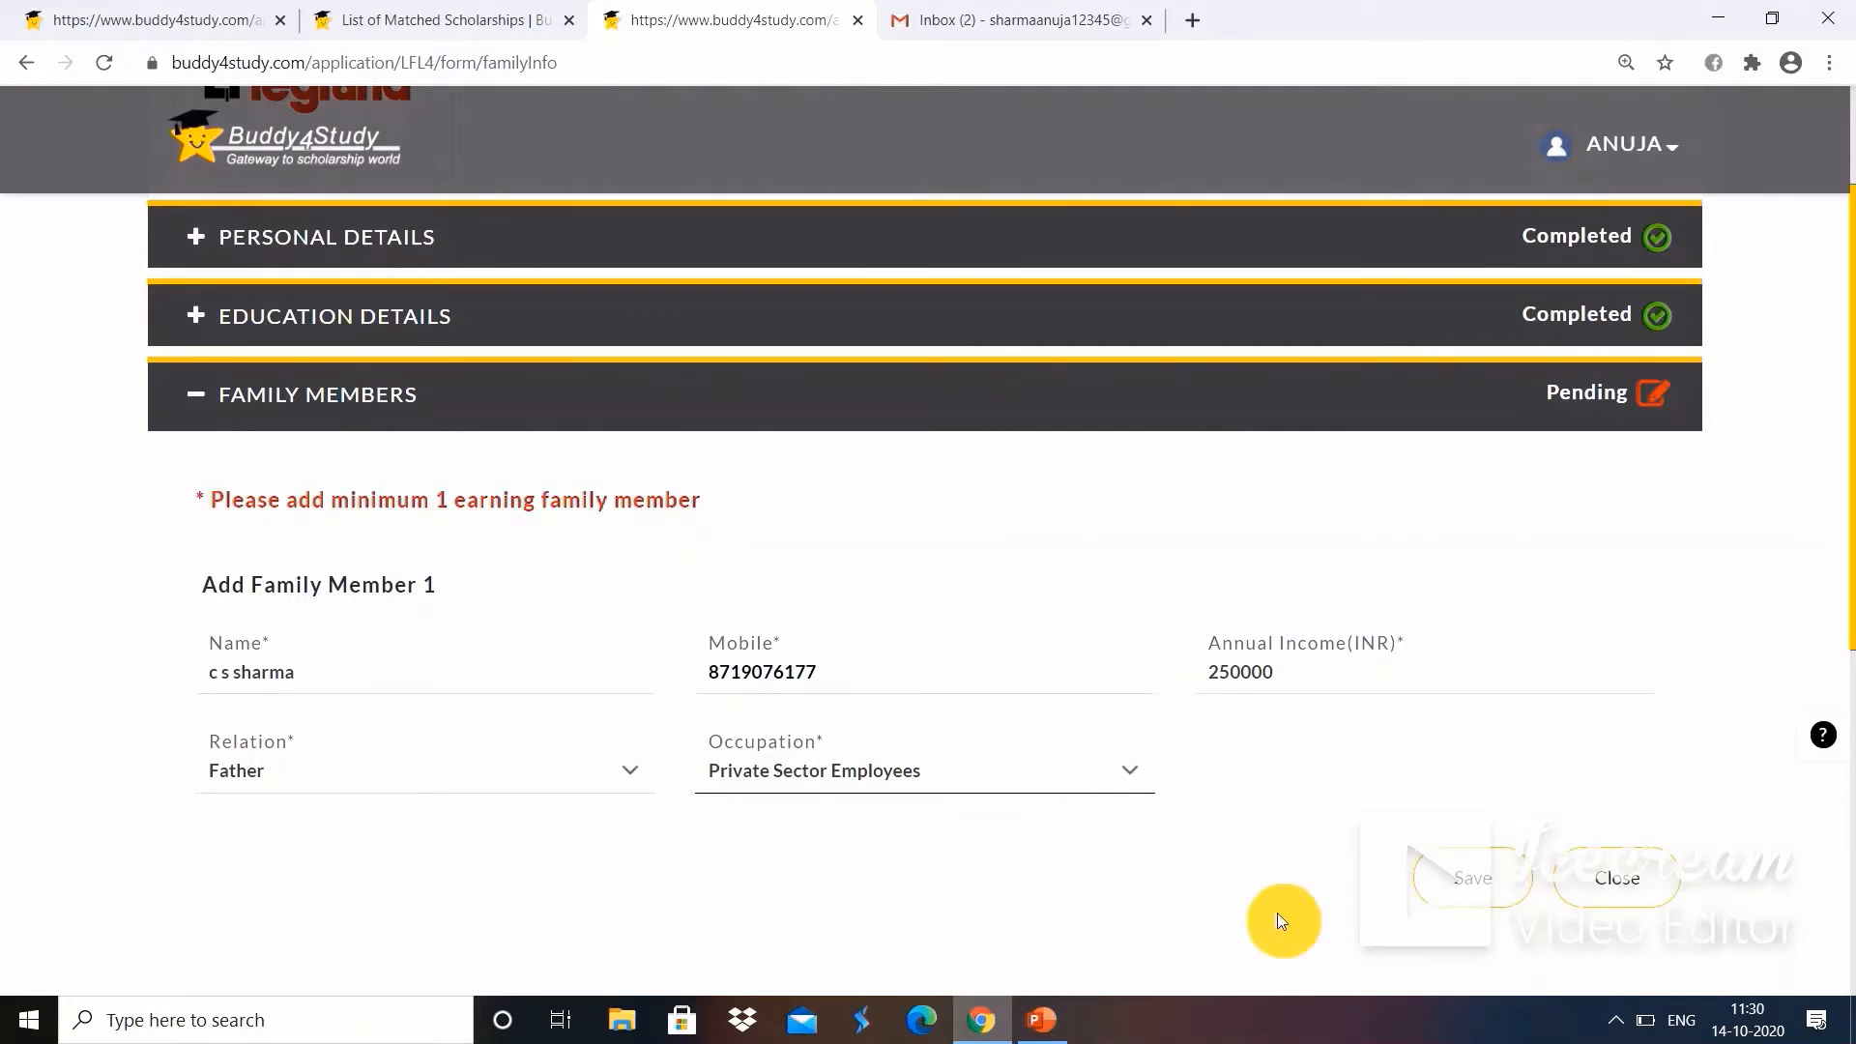
left_click(1472, 895)
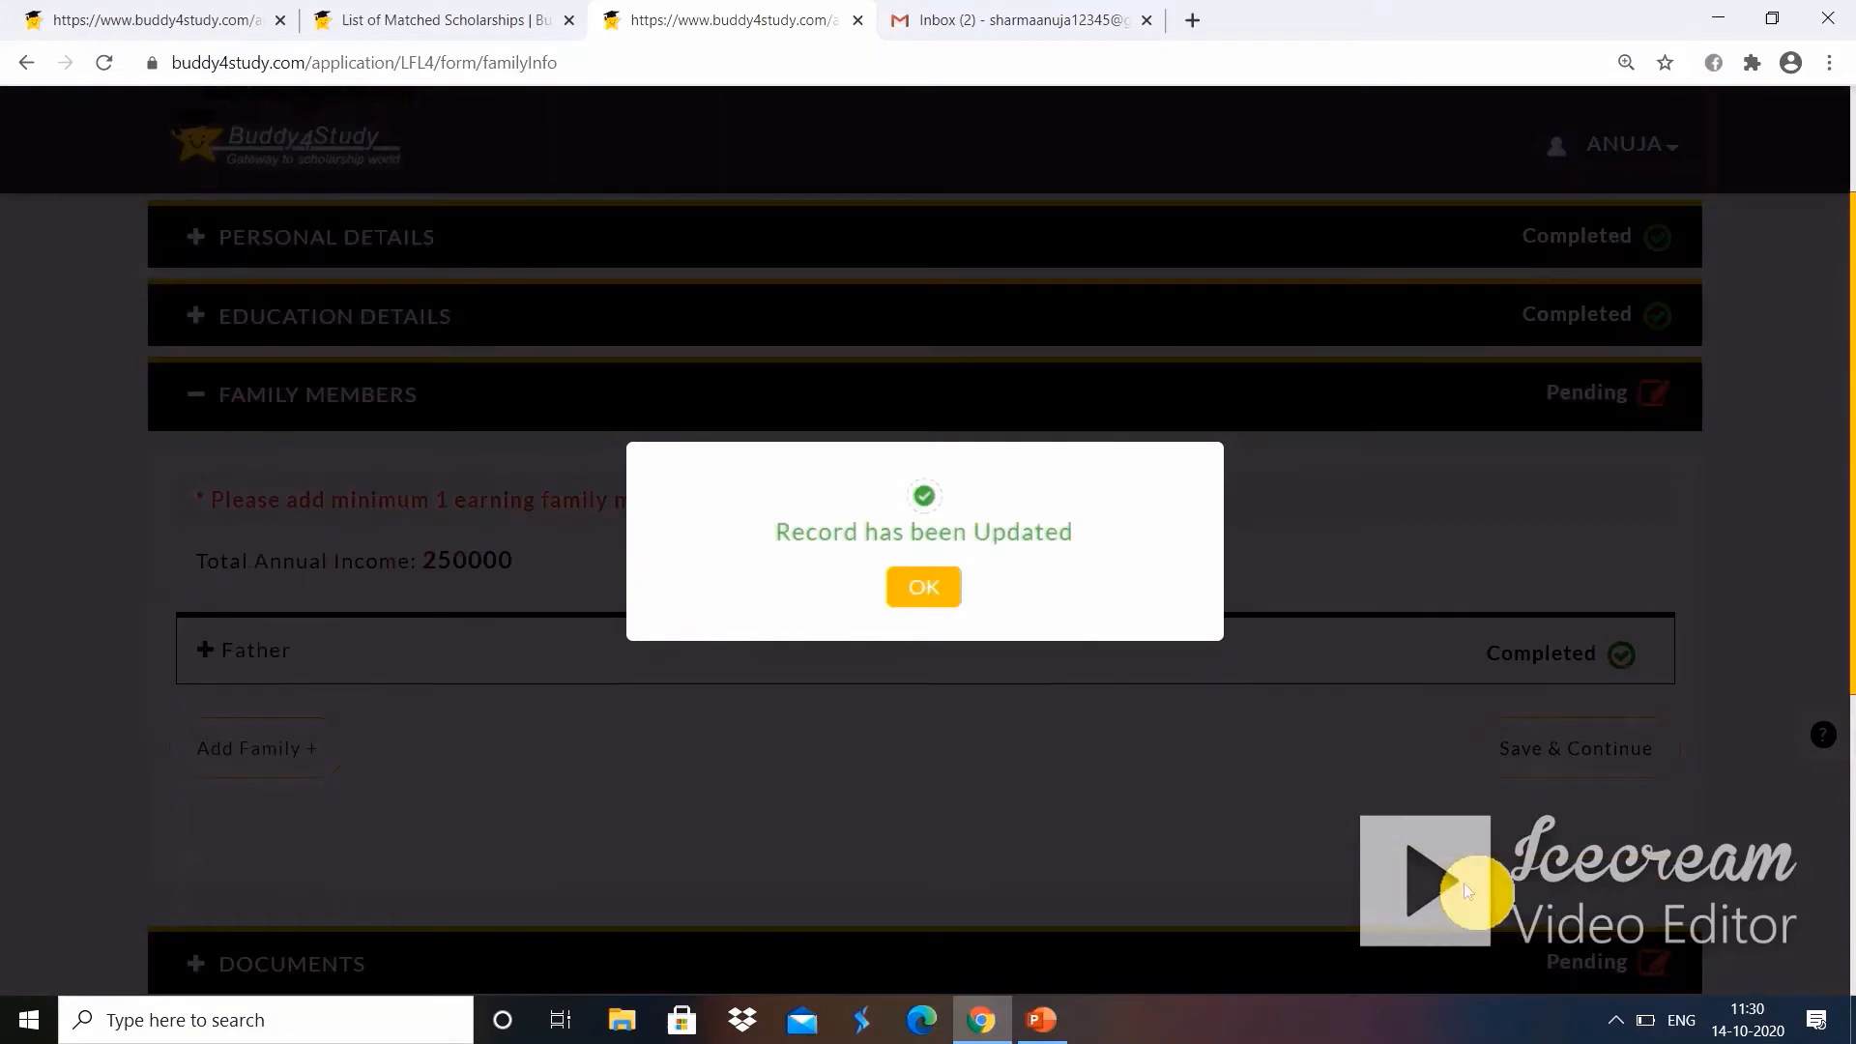
left_click(943, 597)
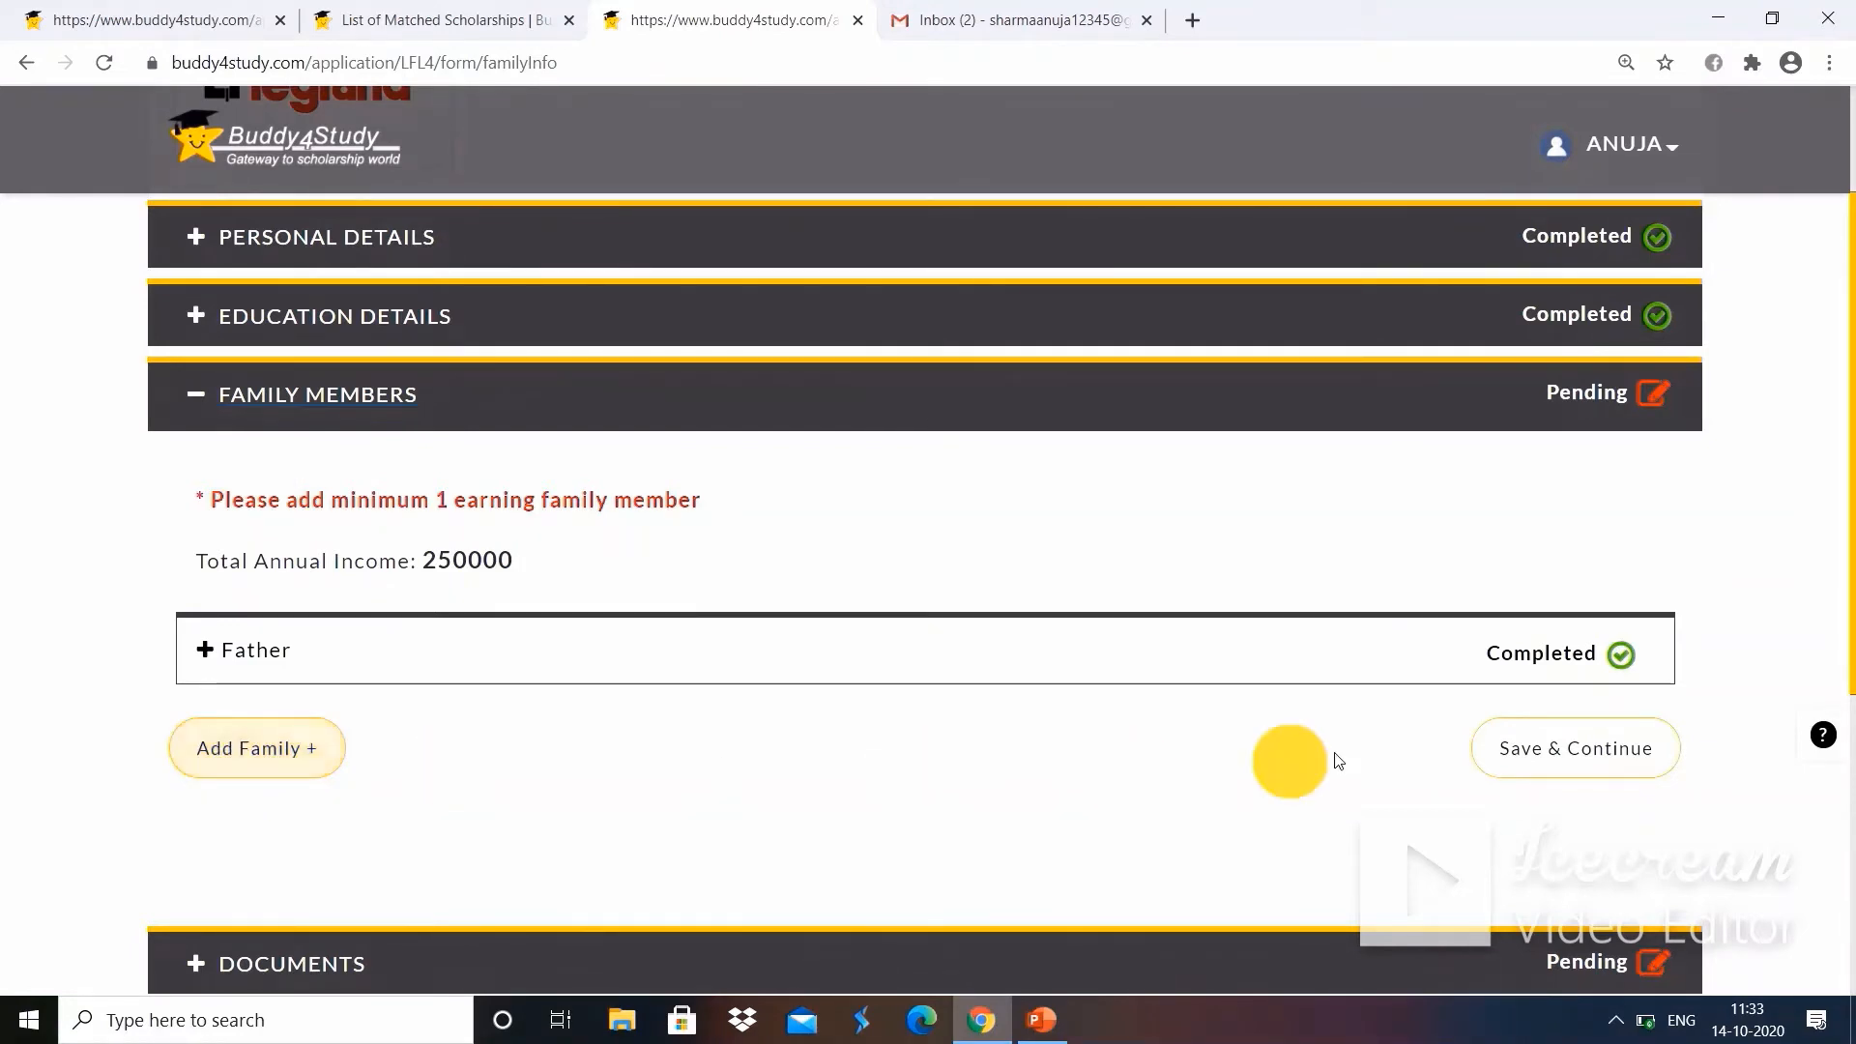
left_click(1549, 768)
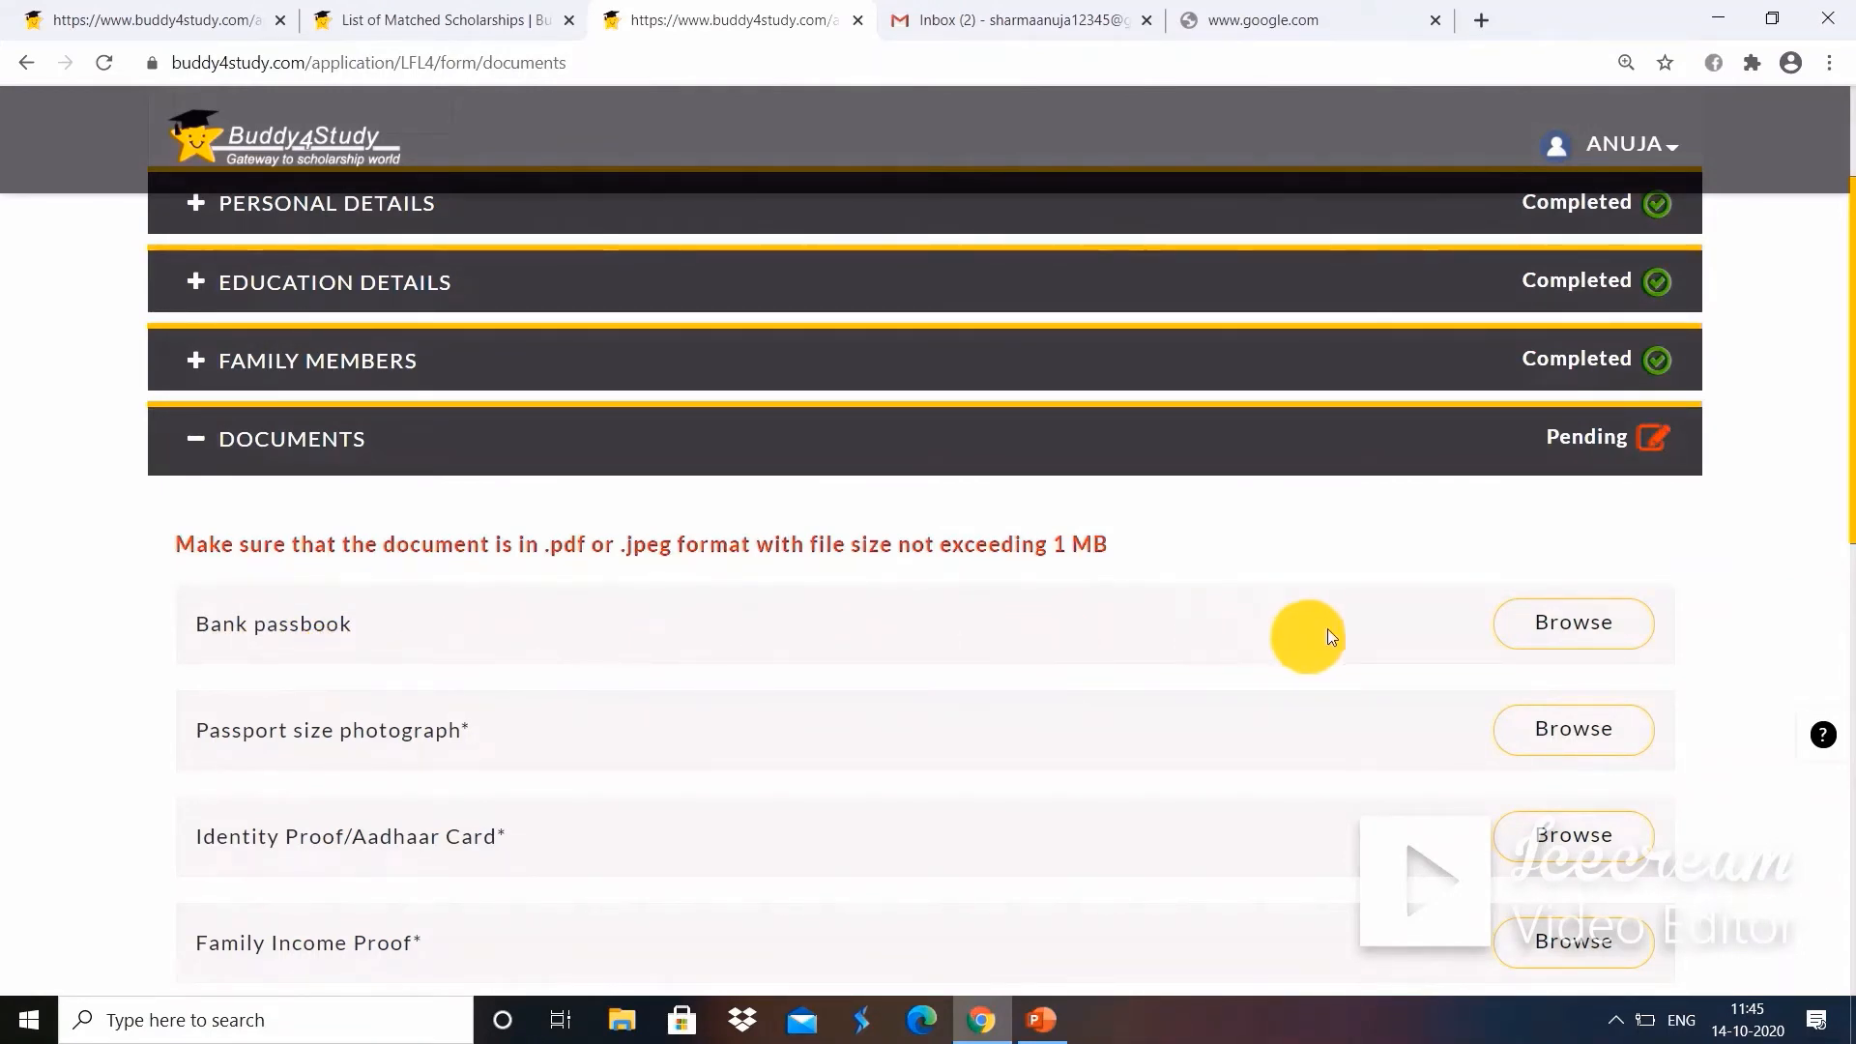
Upload the file image10.jpg as the bank passbook document.
left_click(1551, 631)
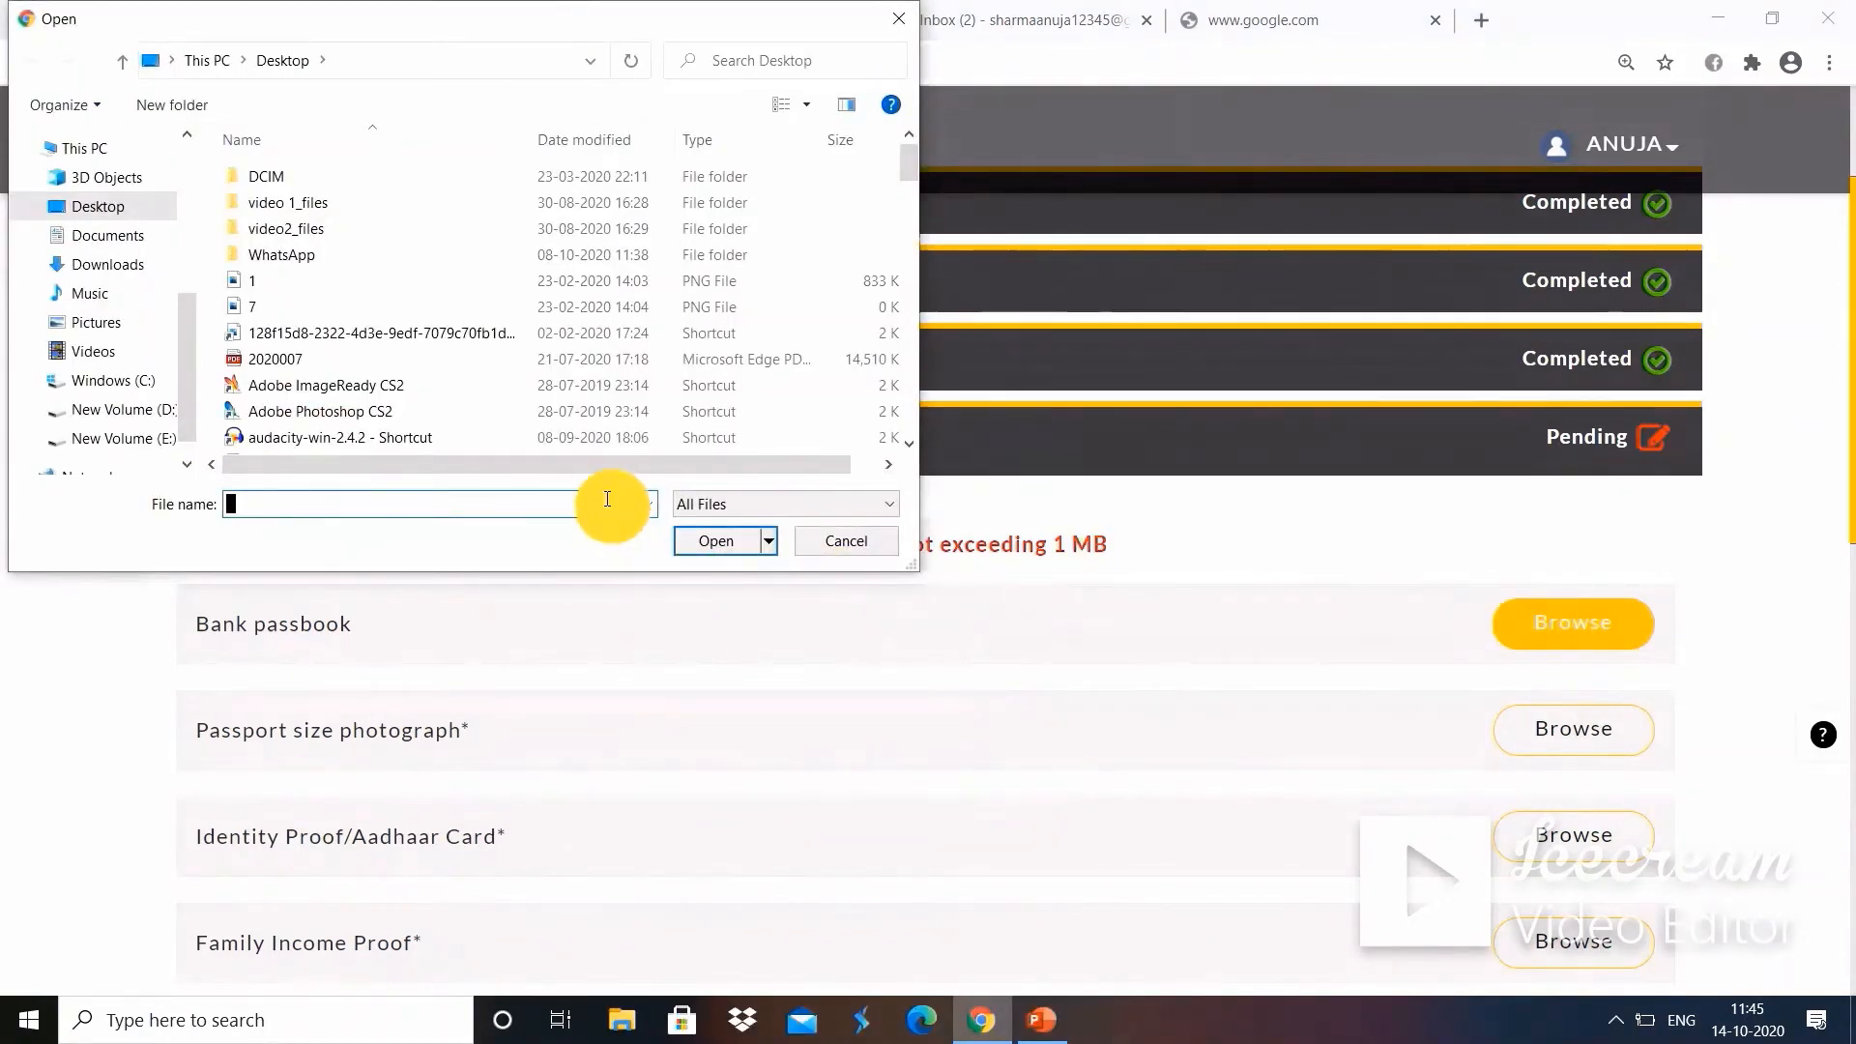
left_click(607, 498)
type("im")
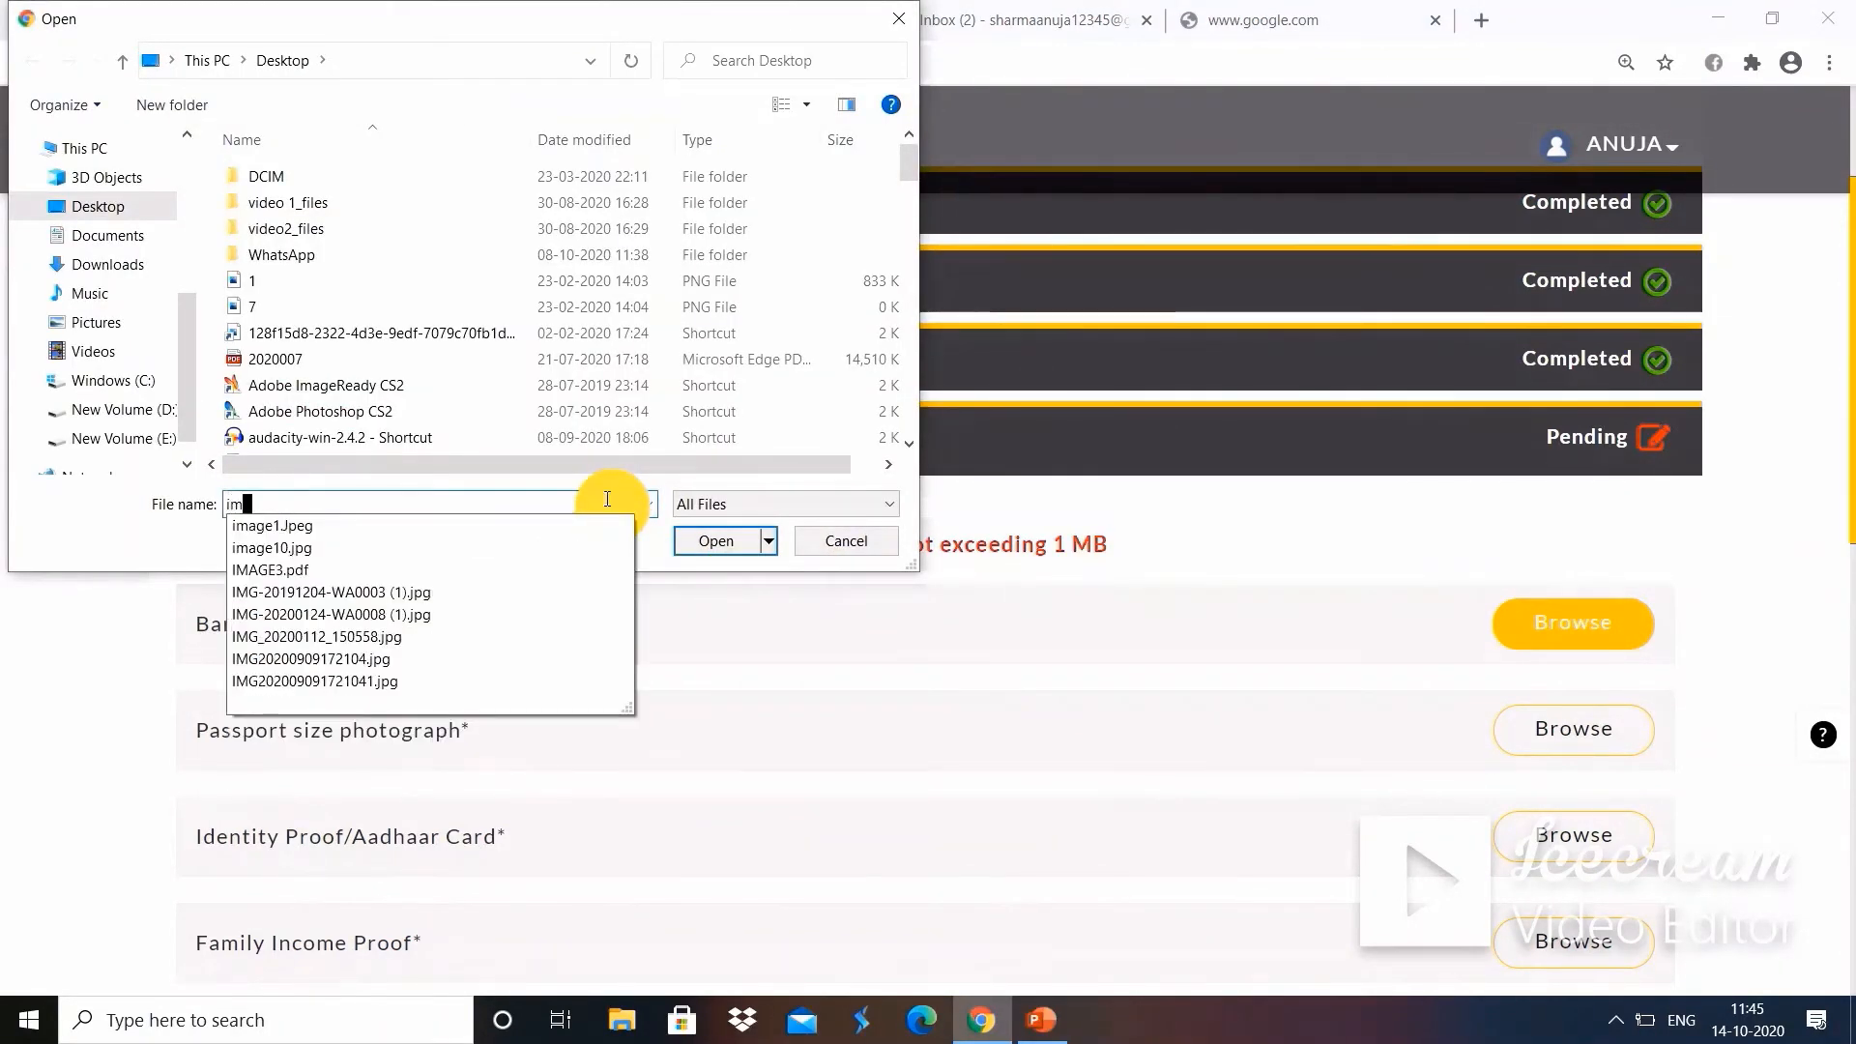
left_click(253, 549)
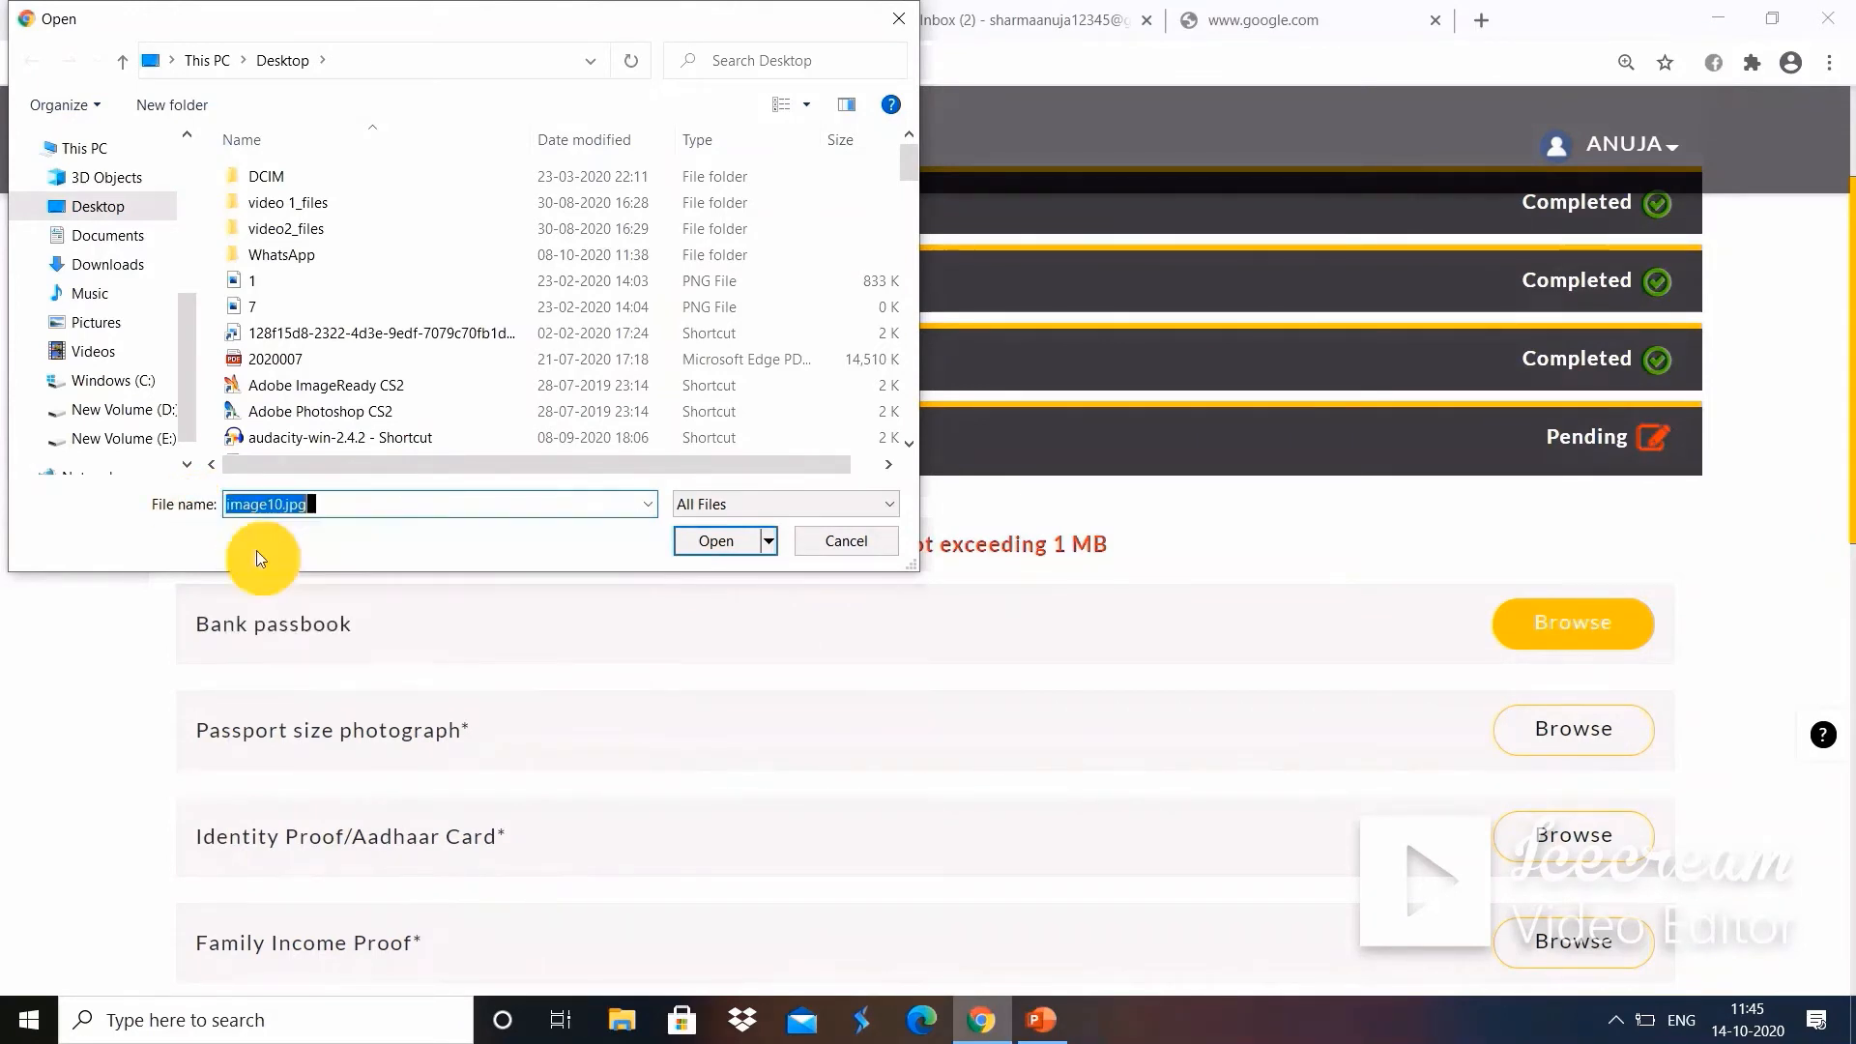
left_click(737, 551)
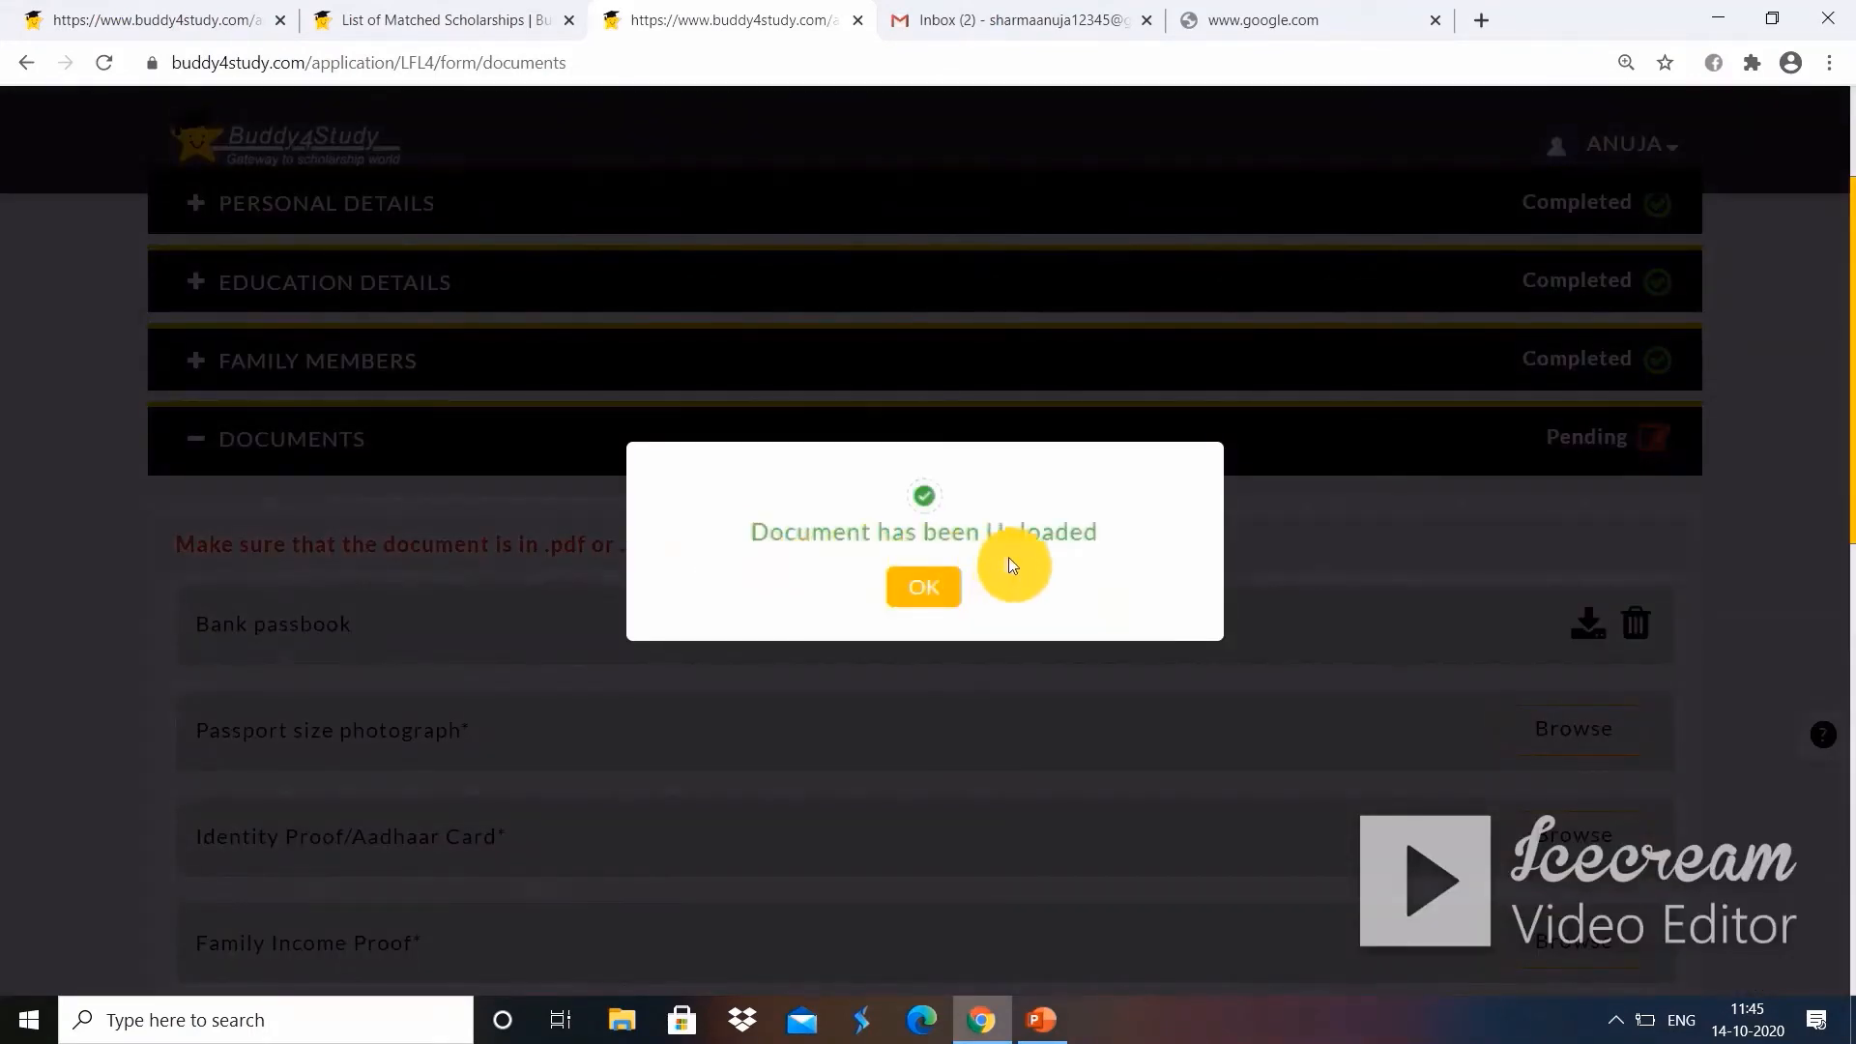
Finish the document uploads, save the documents section and continue to the references section.
left_click(924, 586)
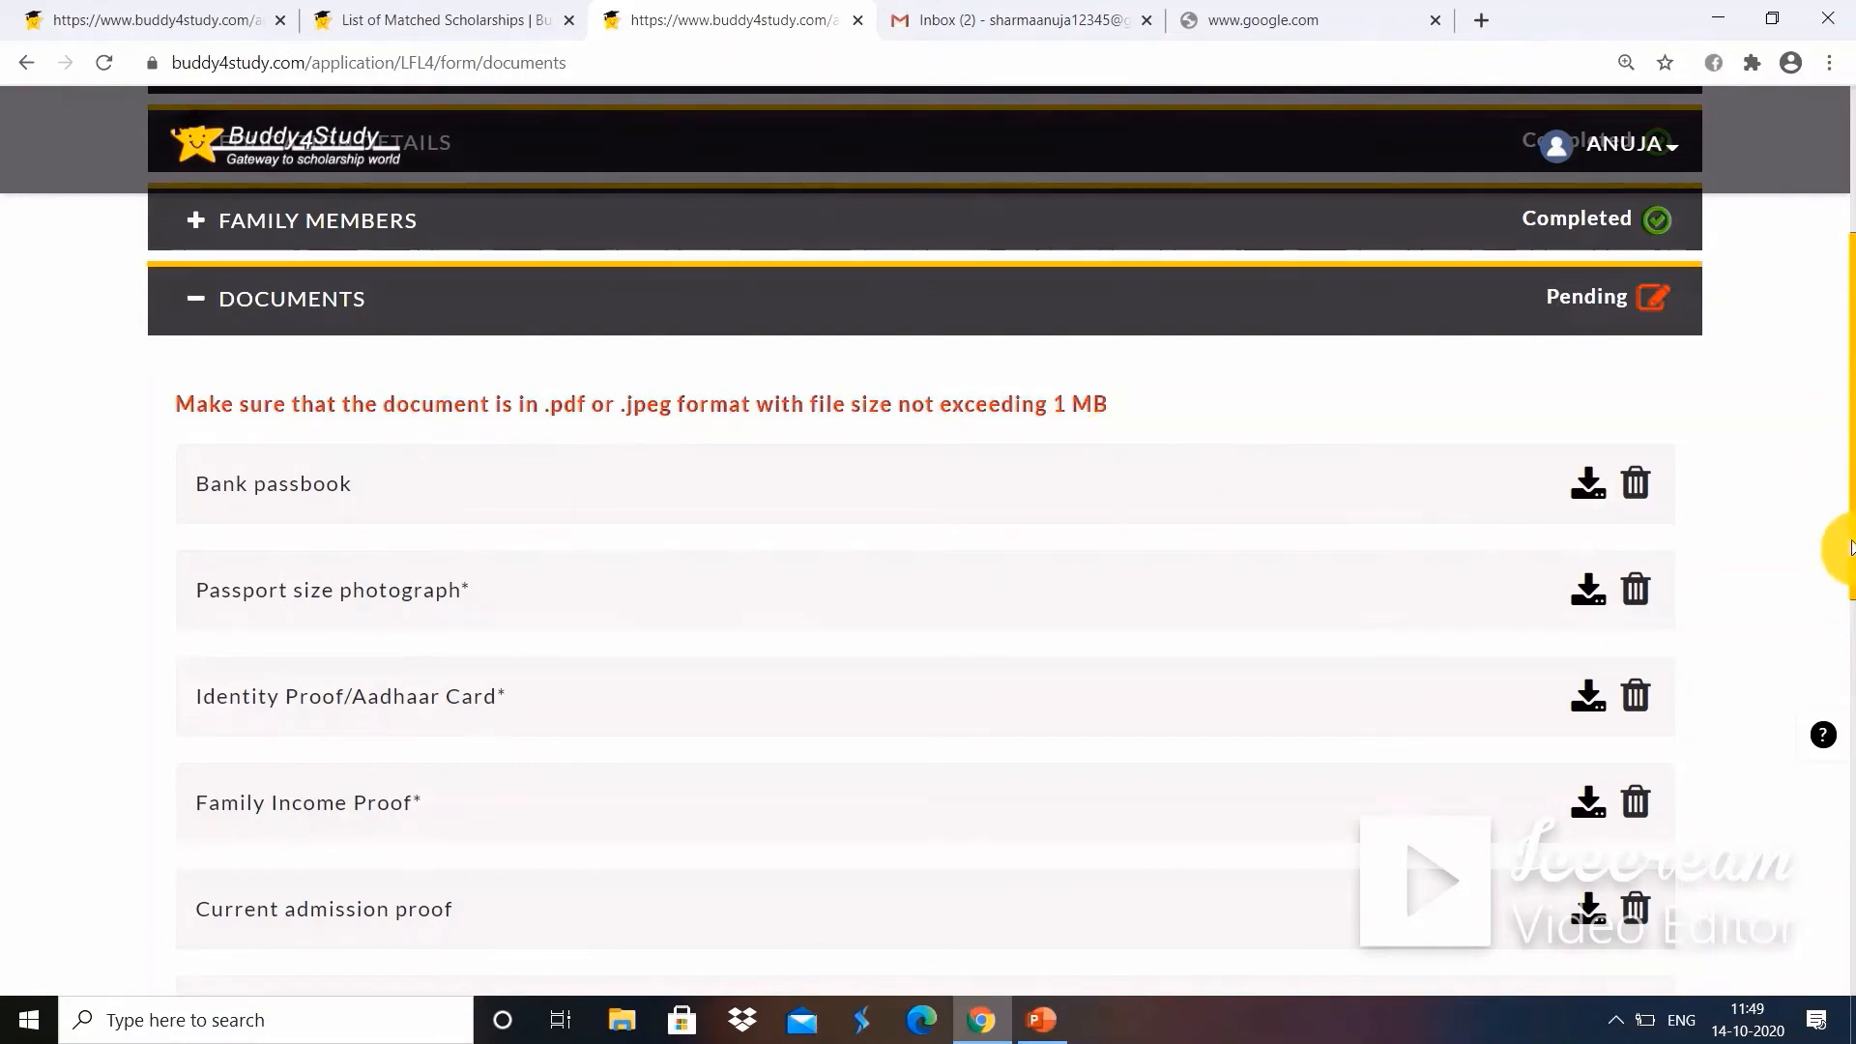
left_click_drag(1852, 574, 1852, 849)
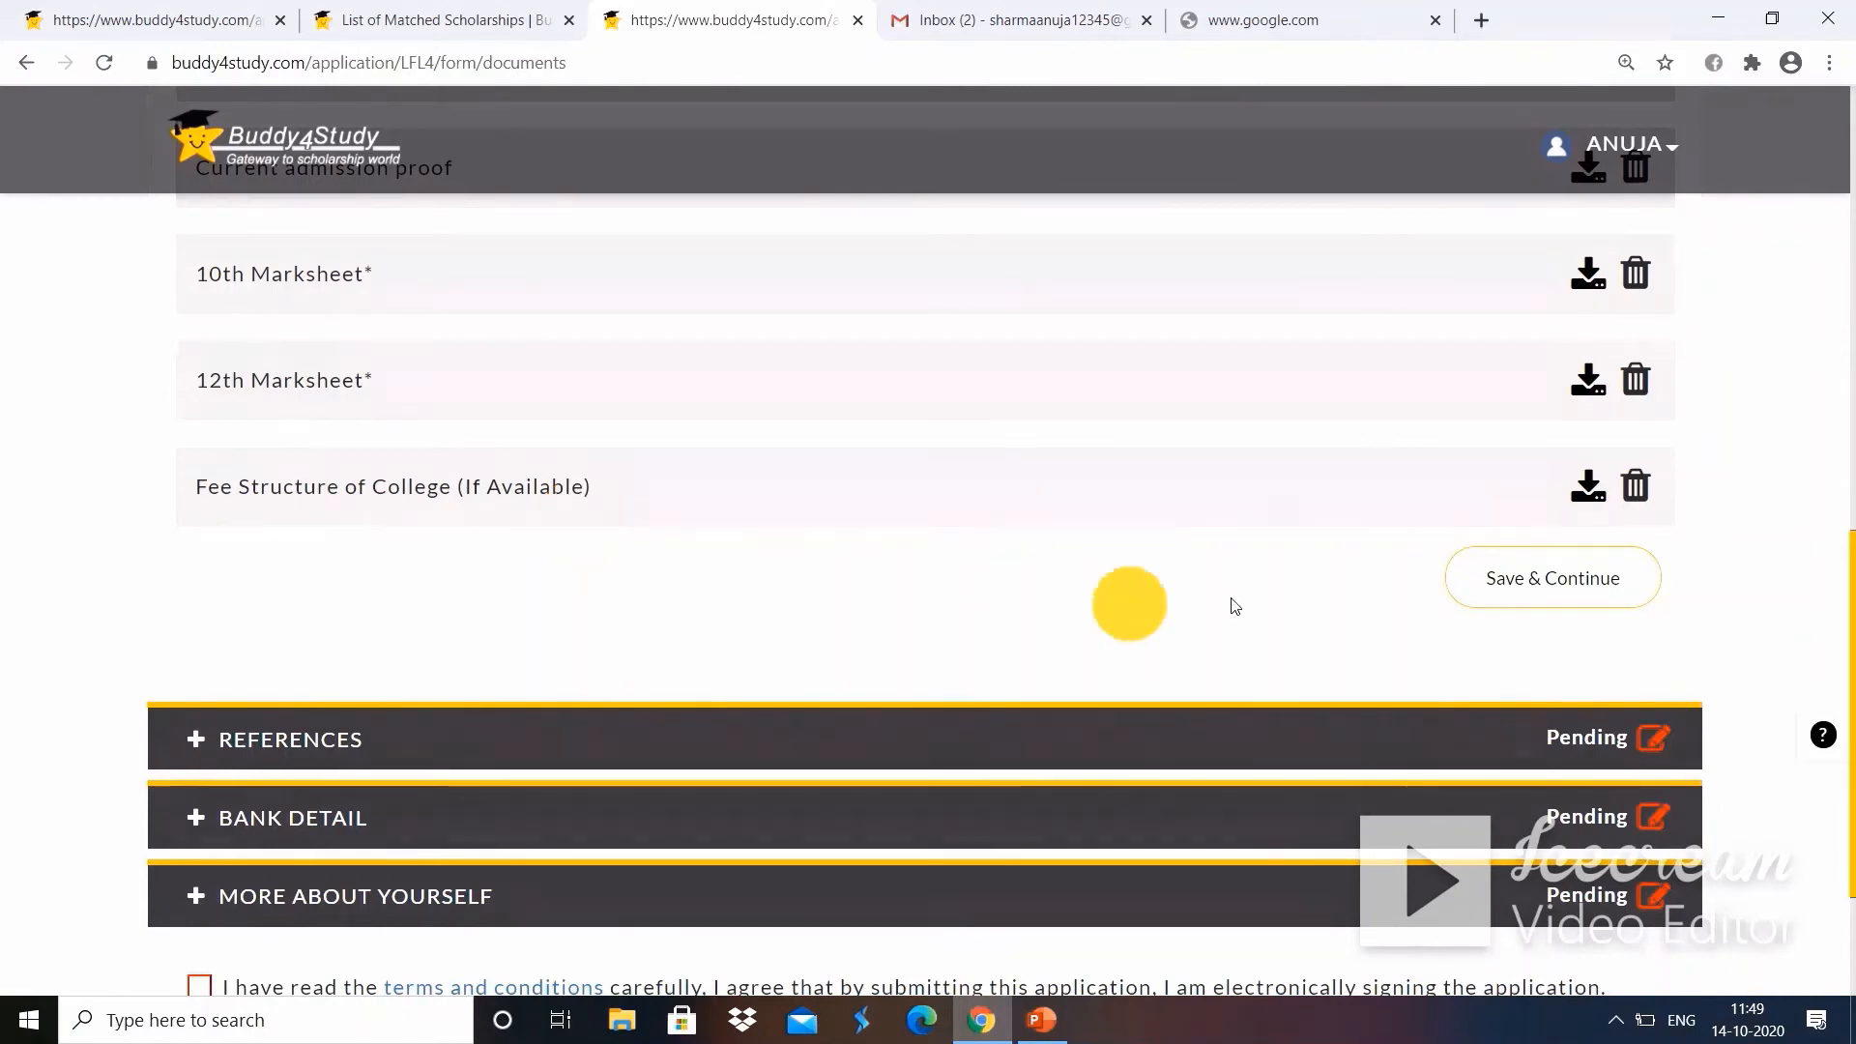
left_click(1517, 599)
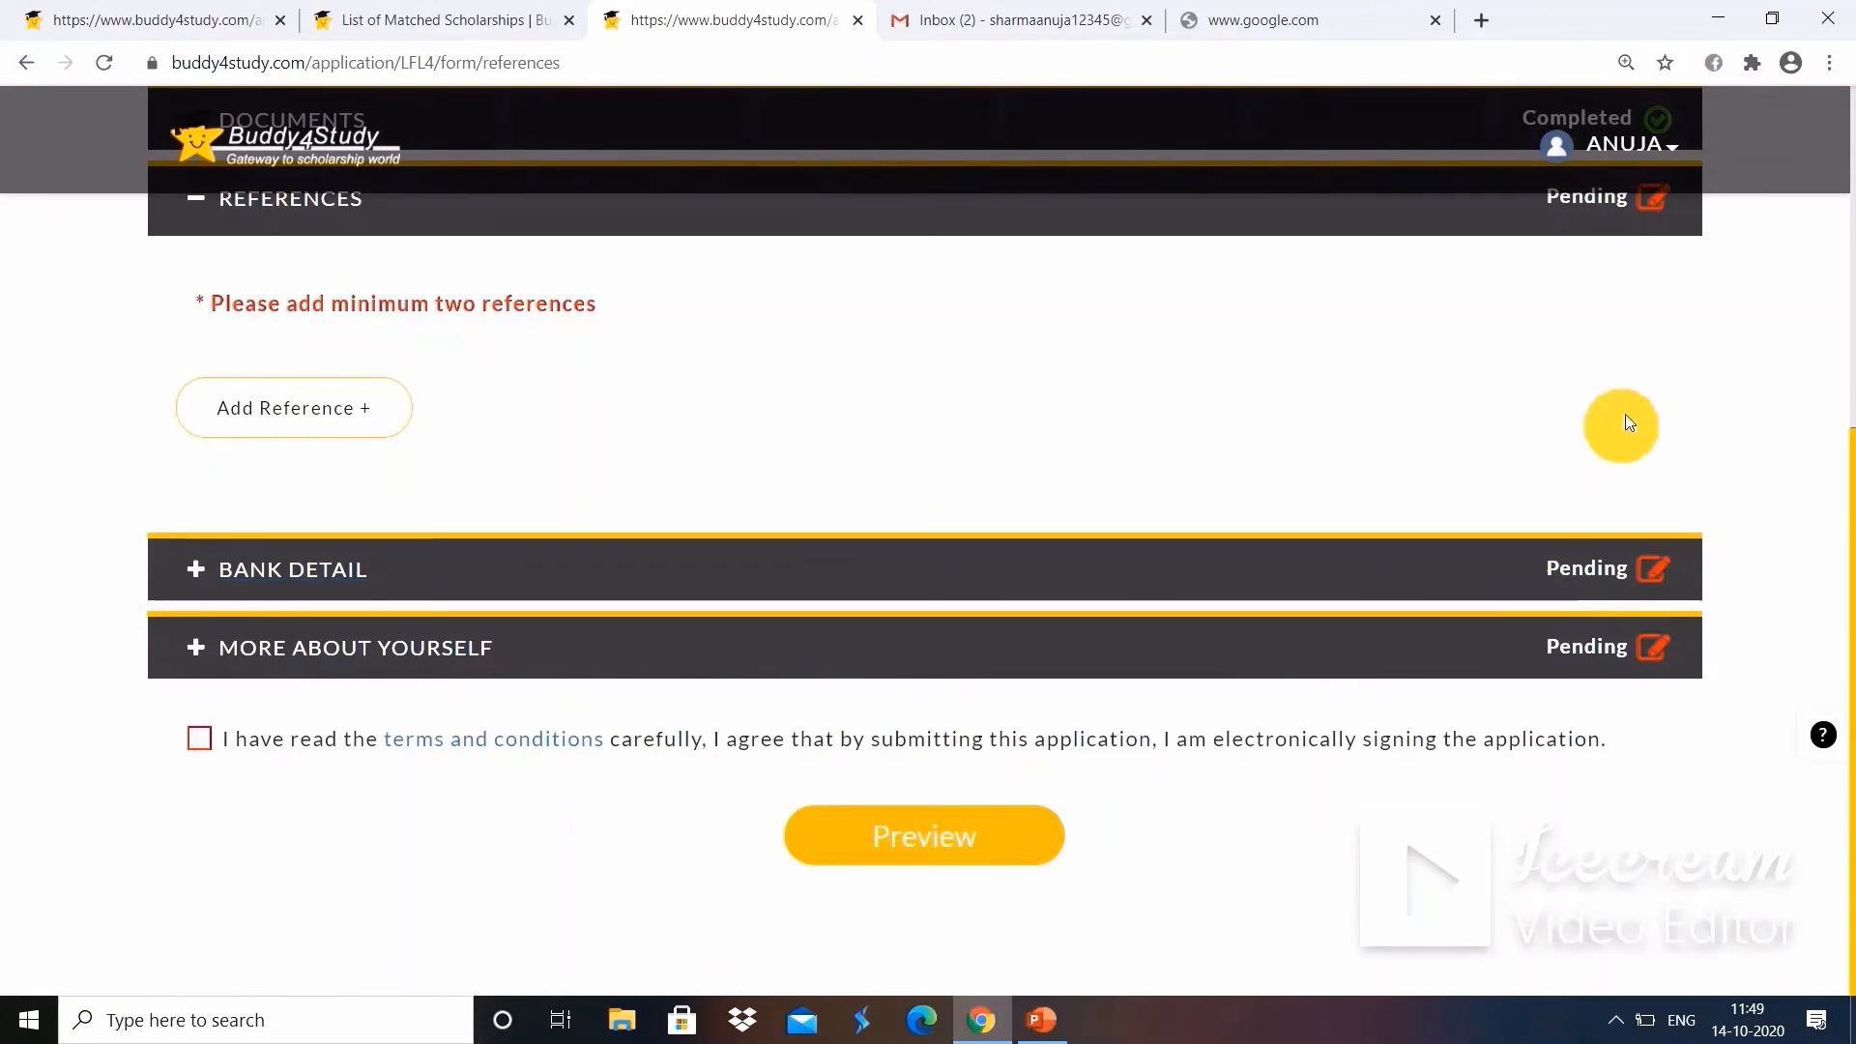
Fill in and save the first reference with Farmer as occupation and Neighbour as relation, and dismiss the confirmation.
scroll(1844, 406, "up", 2)
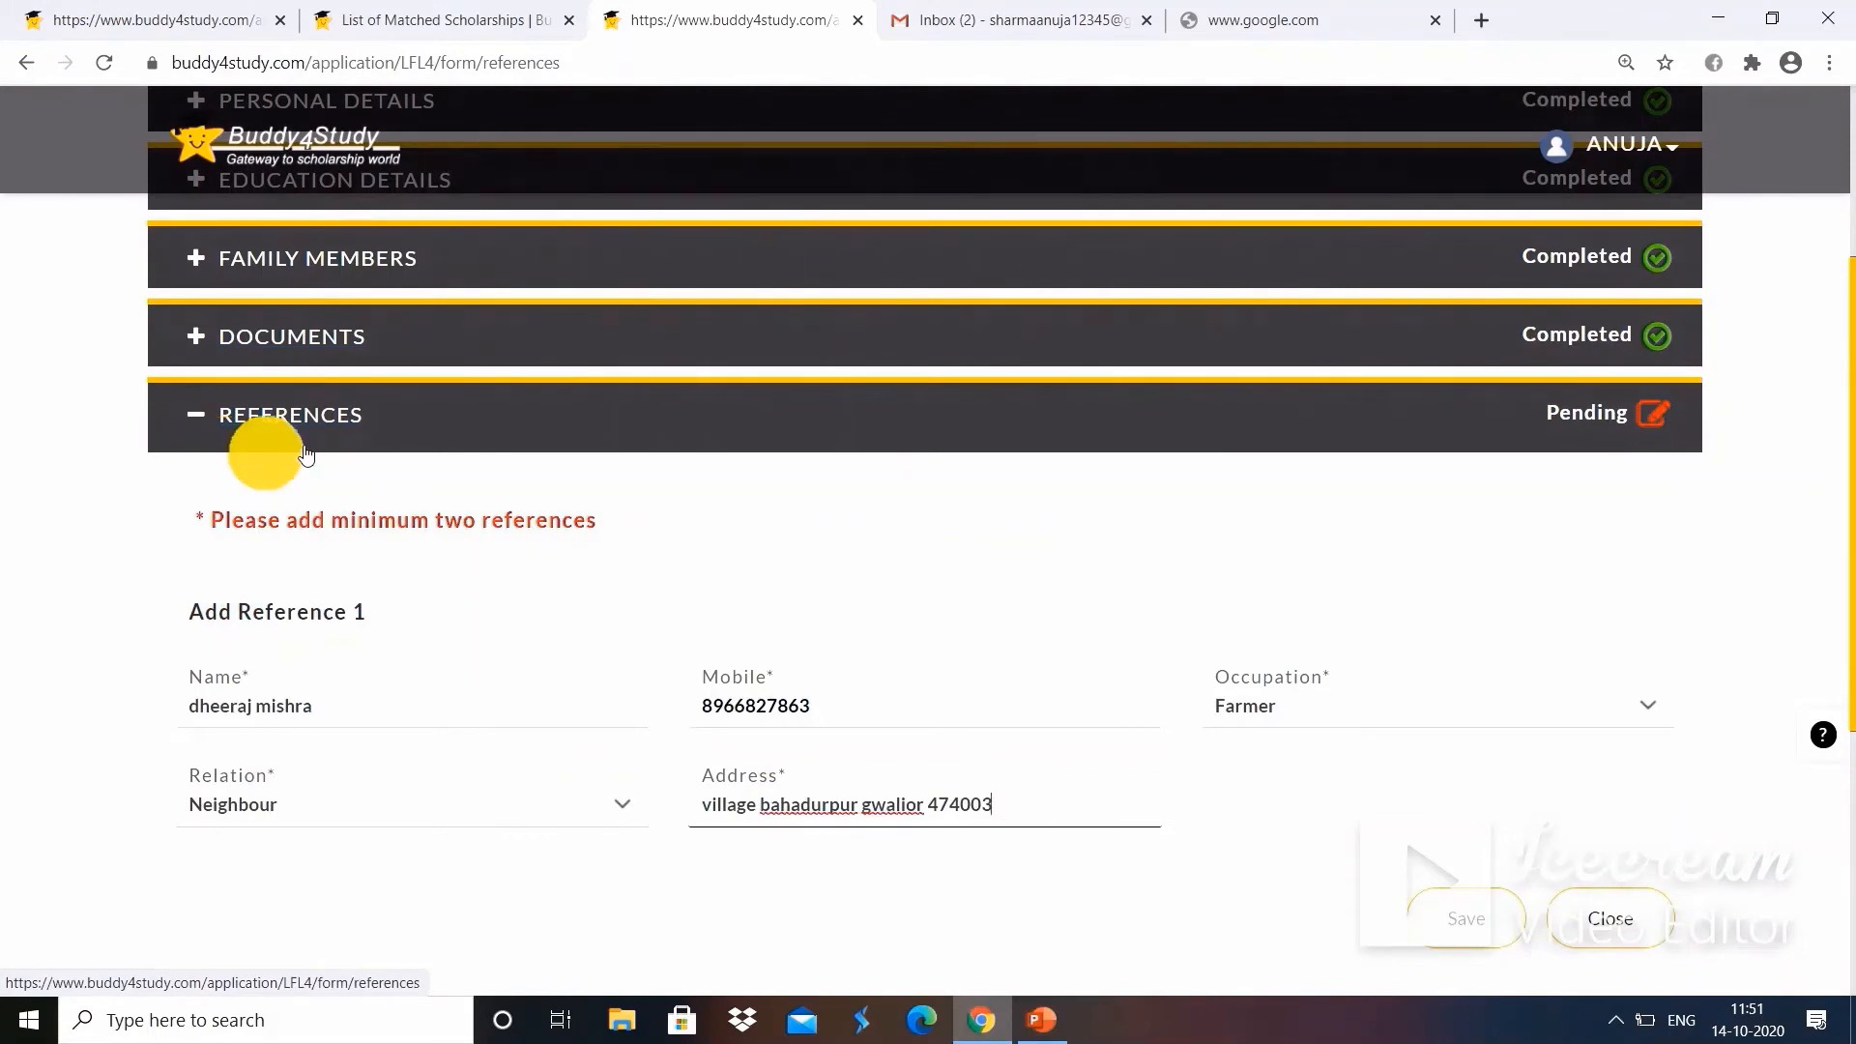
left_click(362, 711)
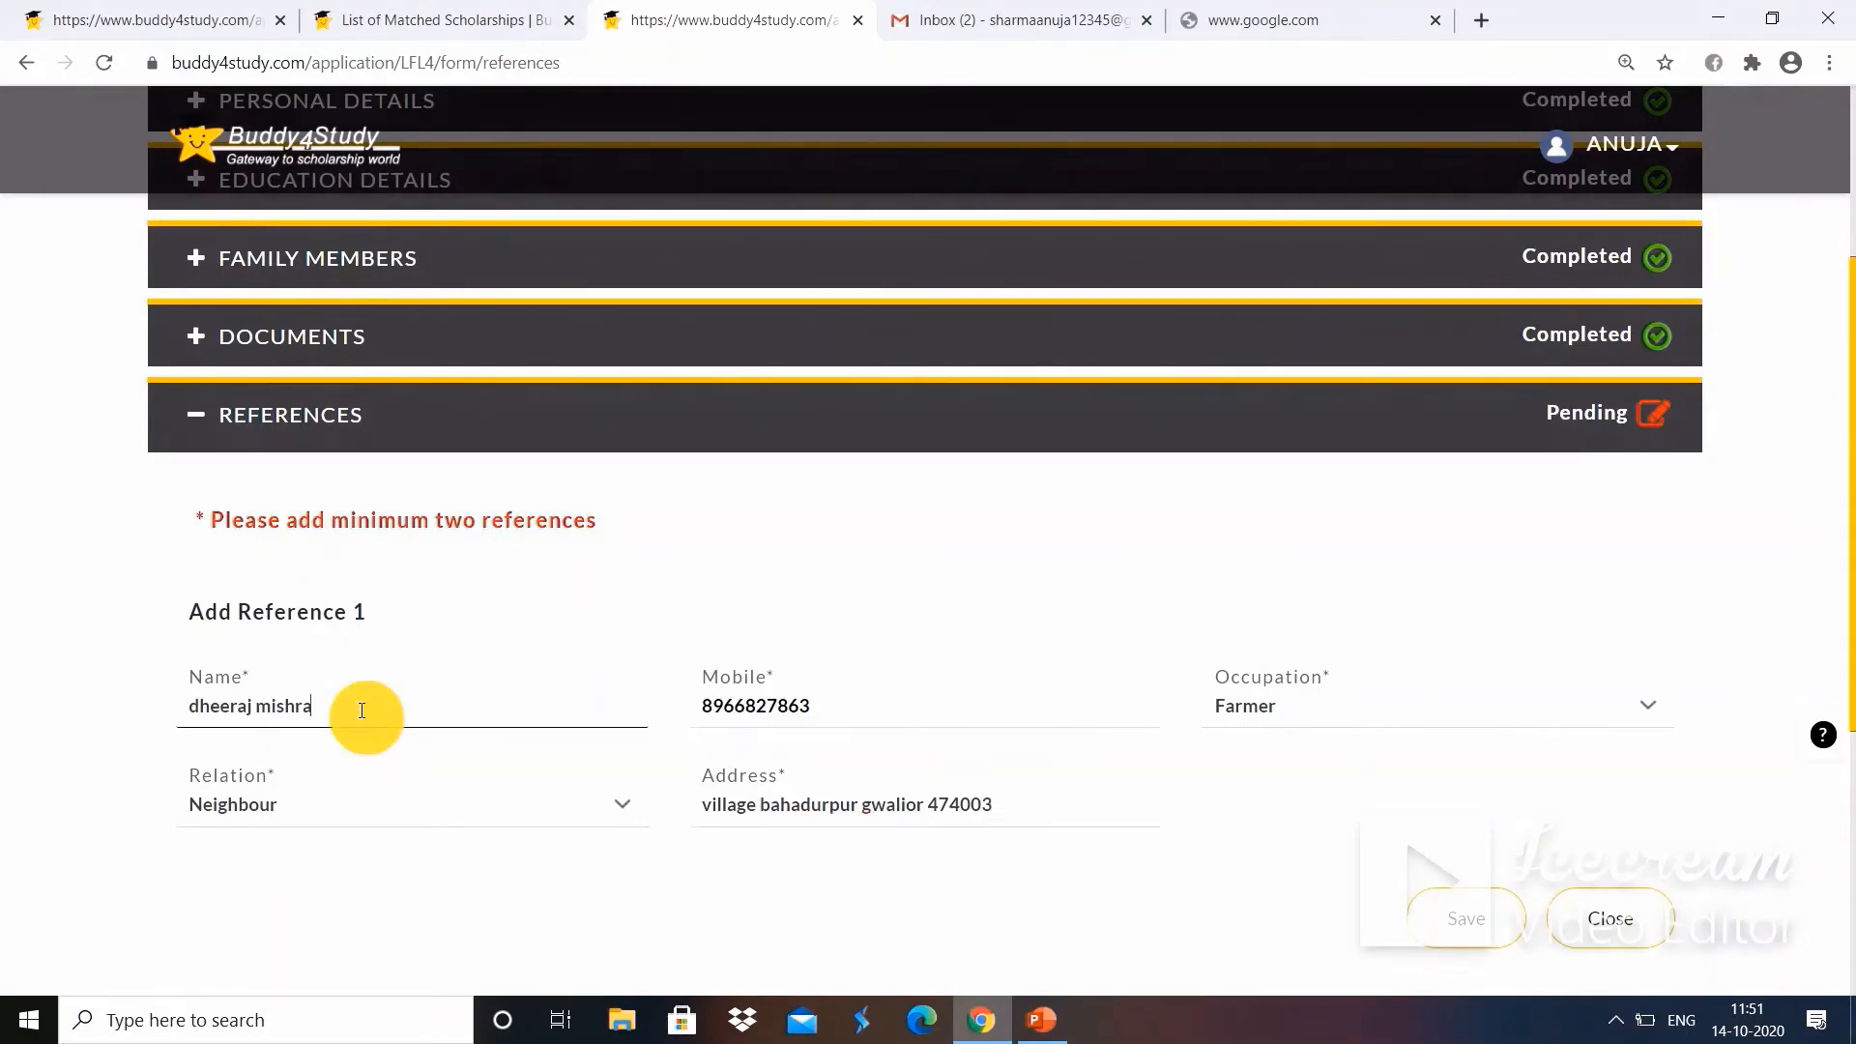
left_click(822, 705)
left_click(1295, 710)
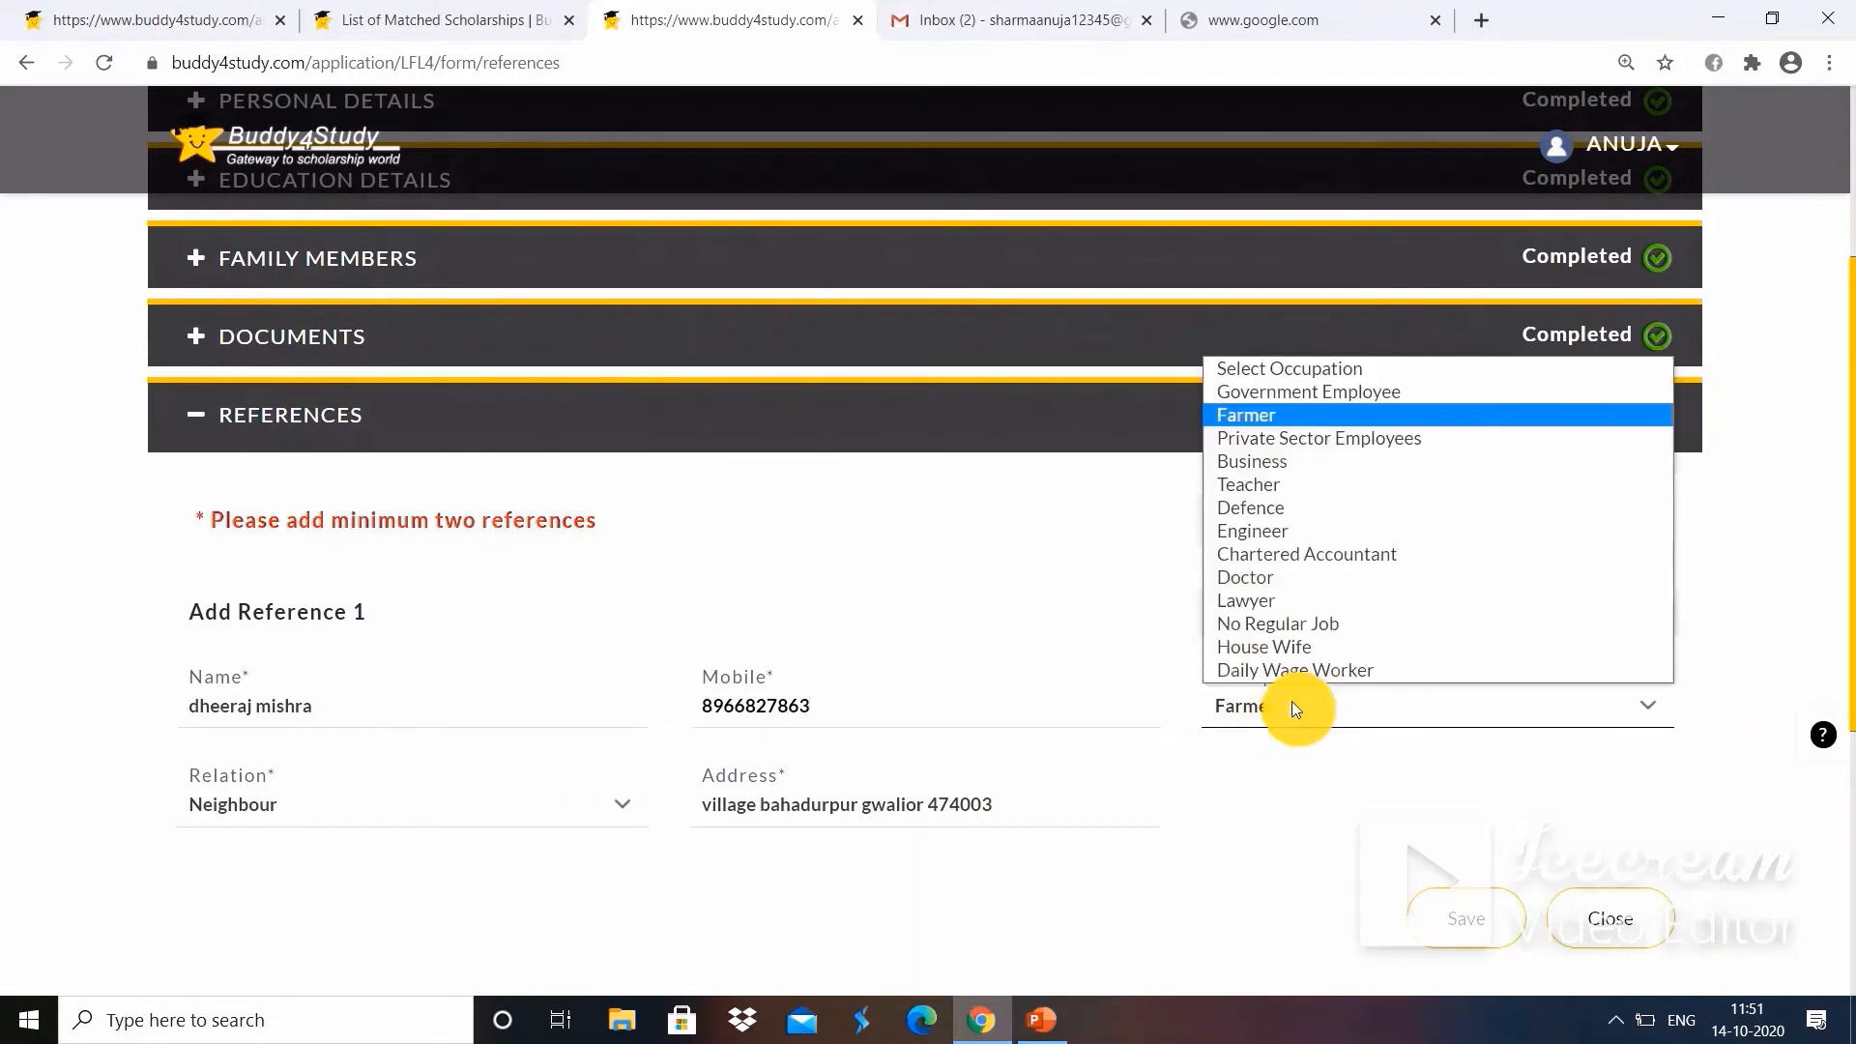
left_click(1284, 711)
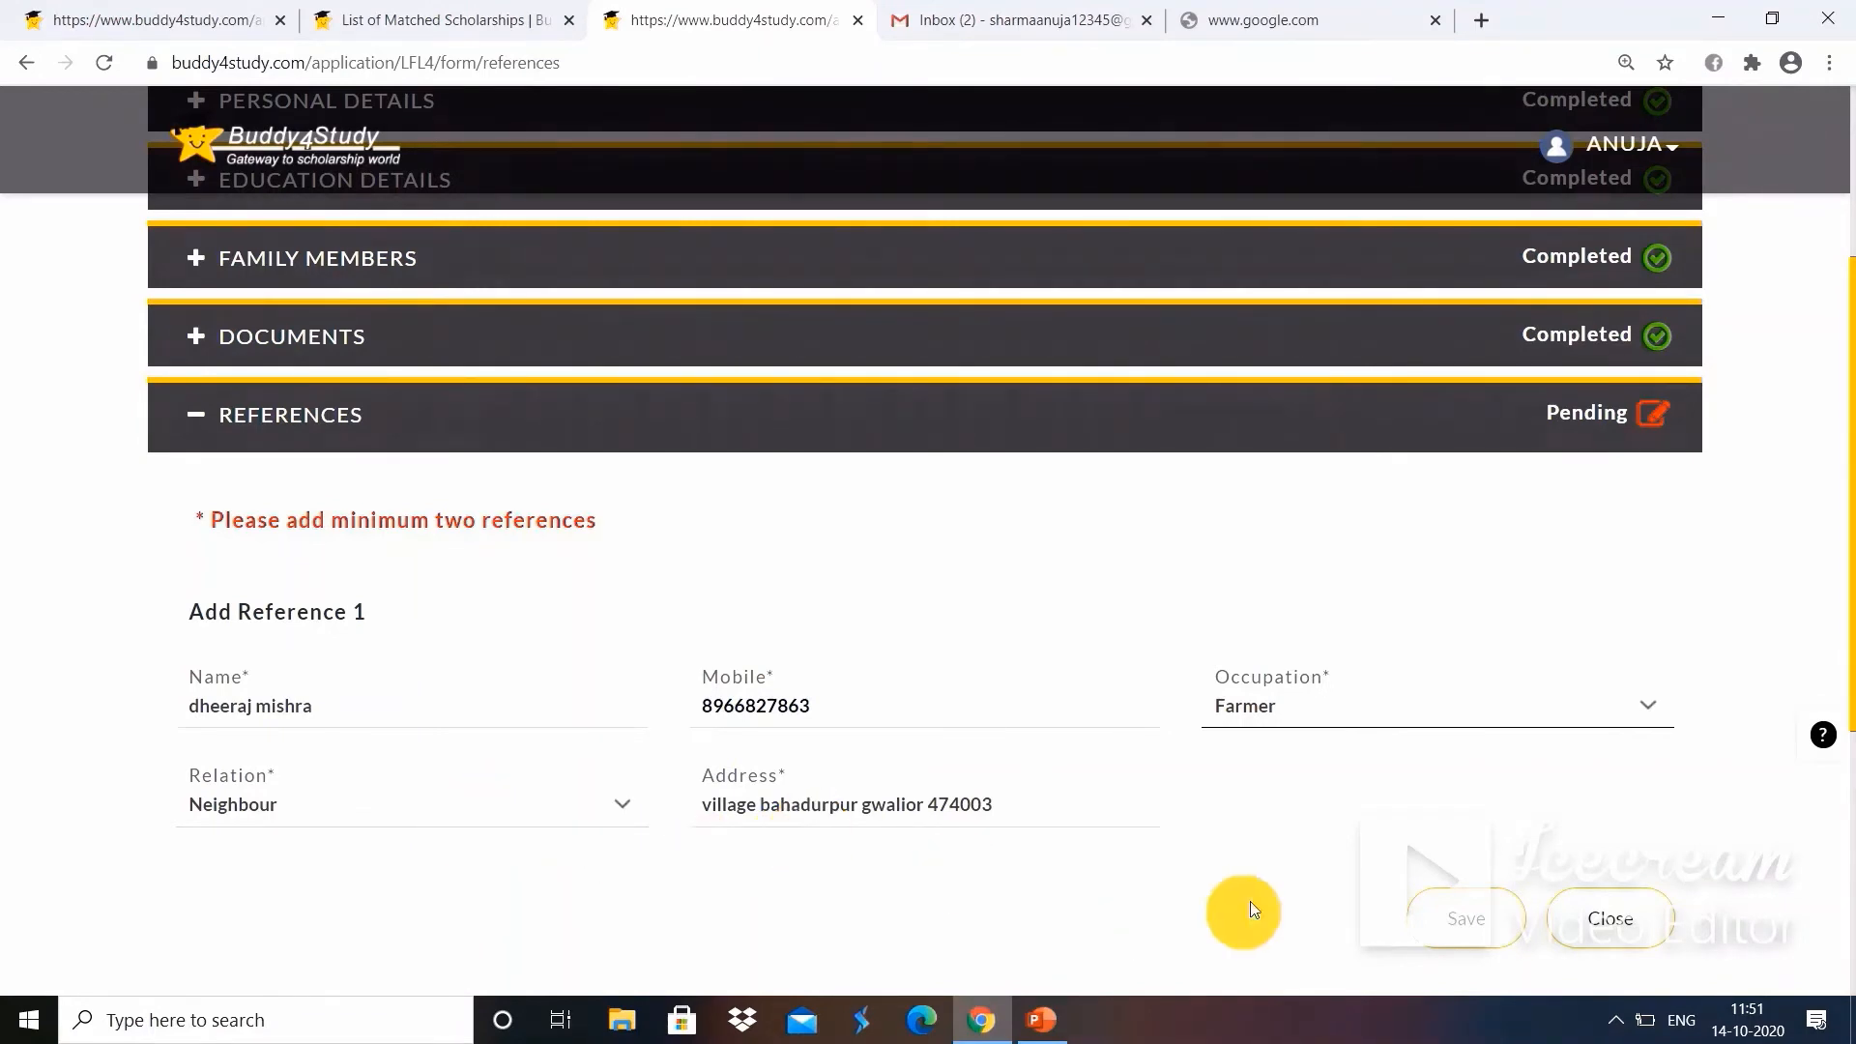
left_click(1444, 931)
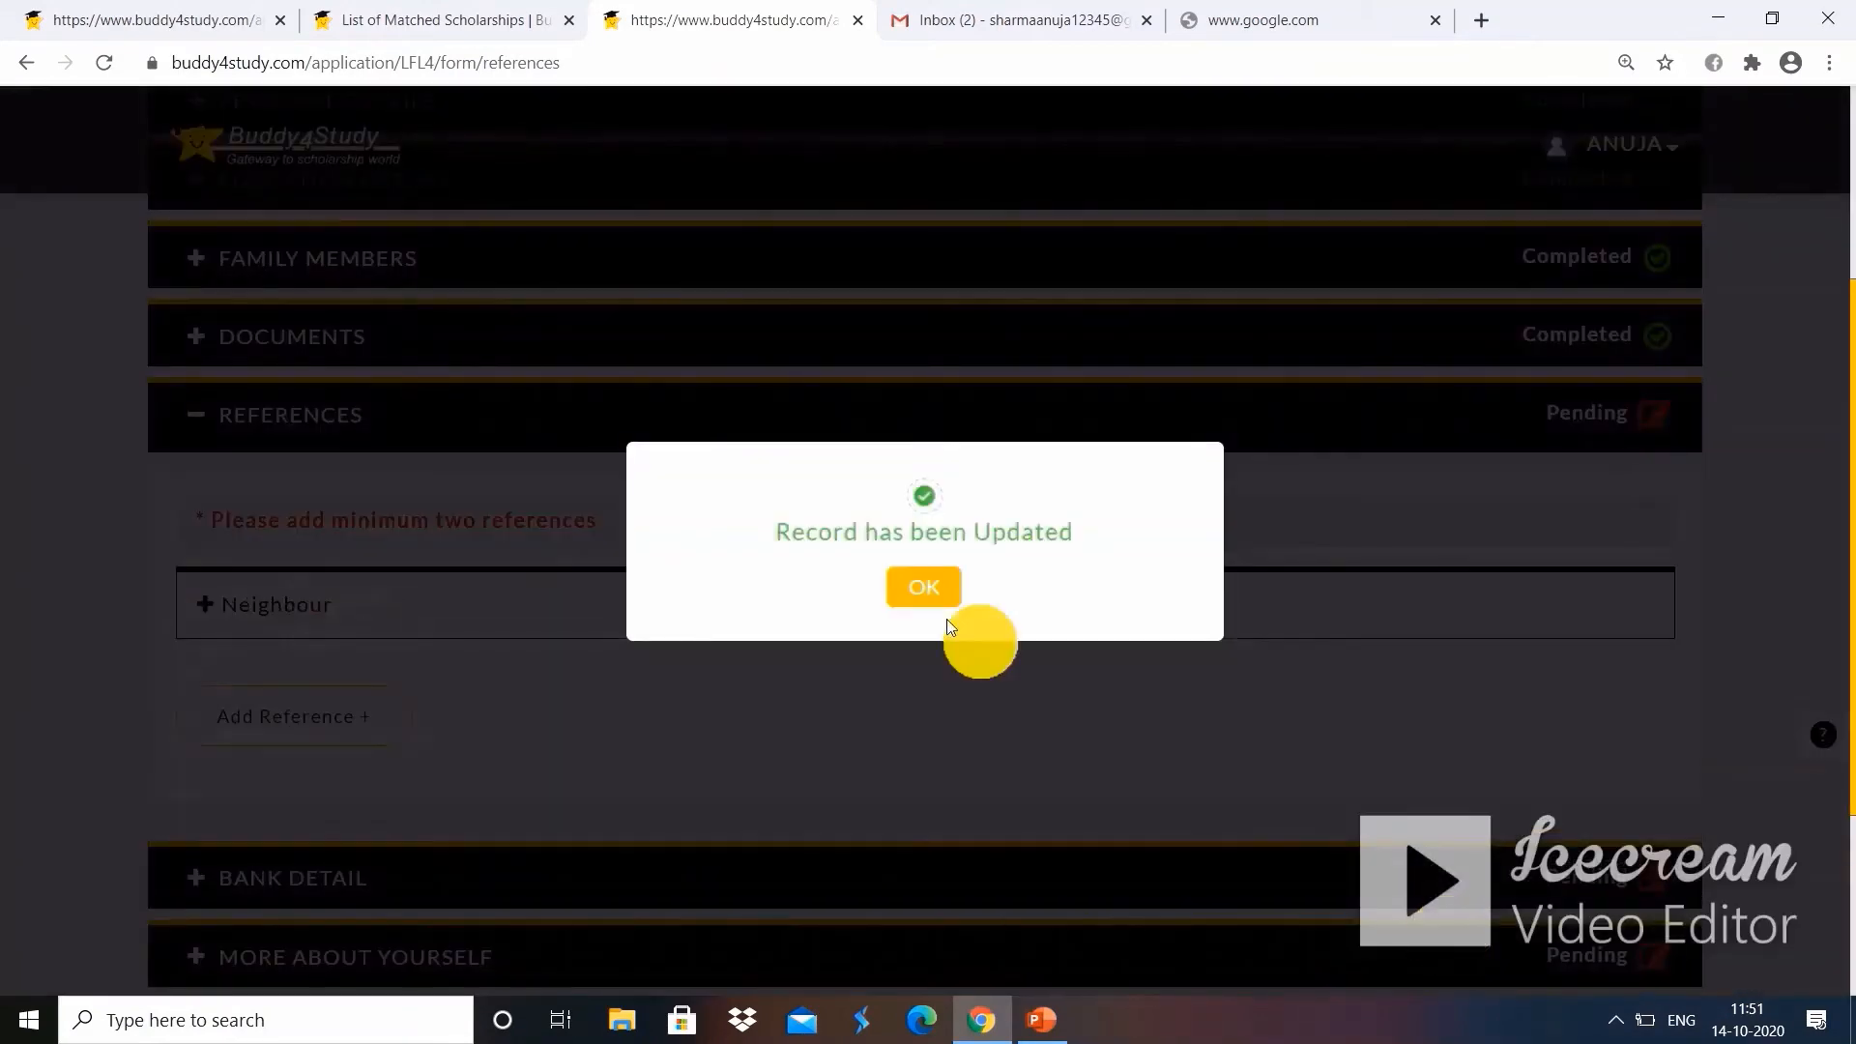
left_click(930, 593)
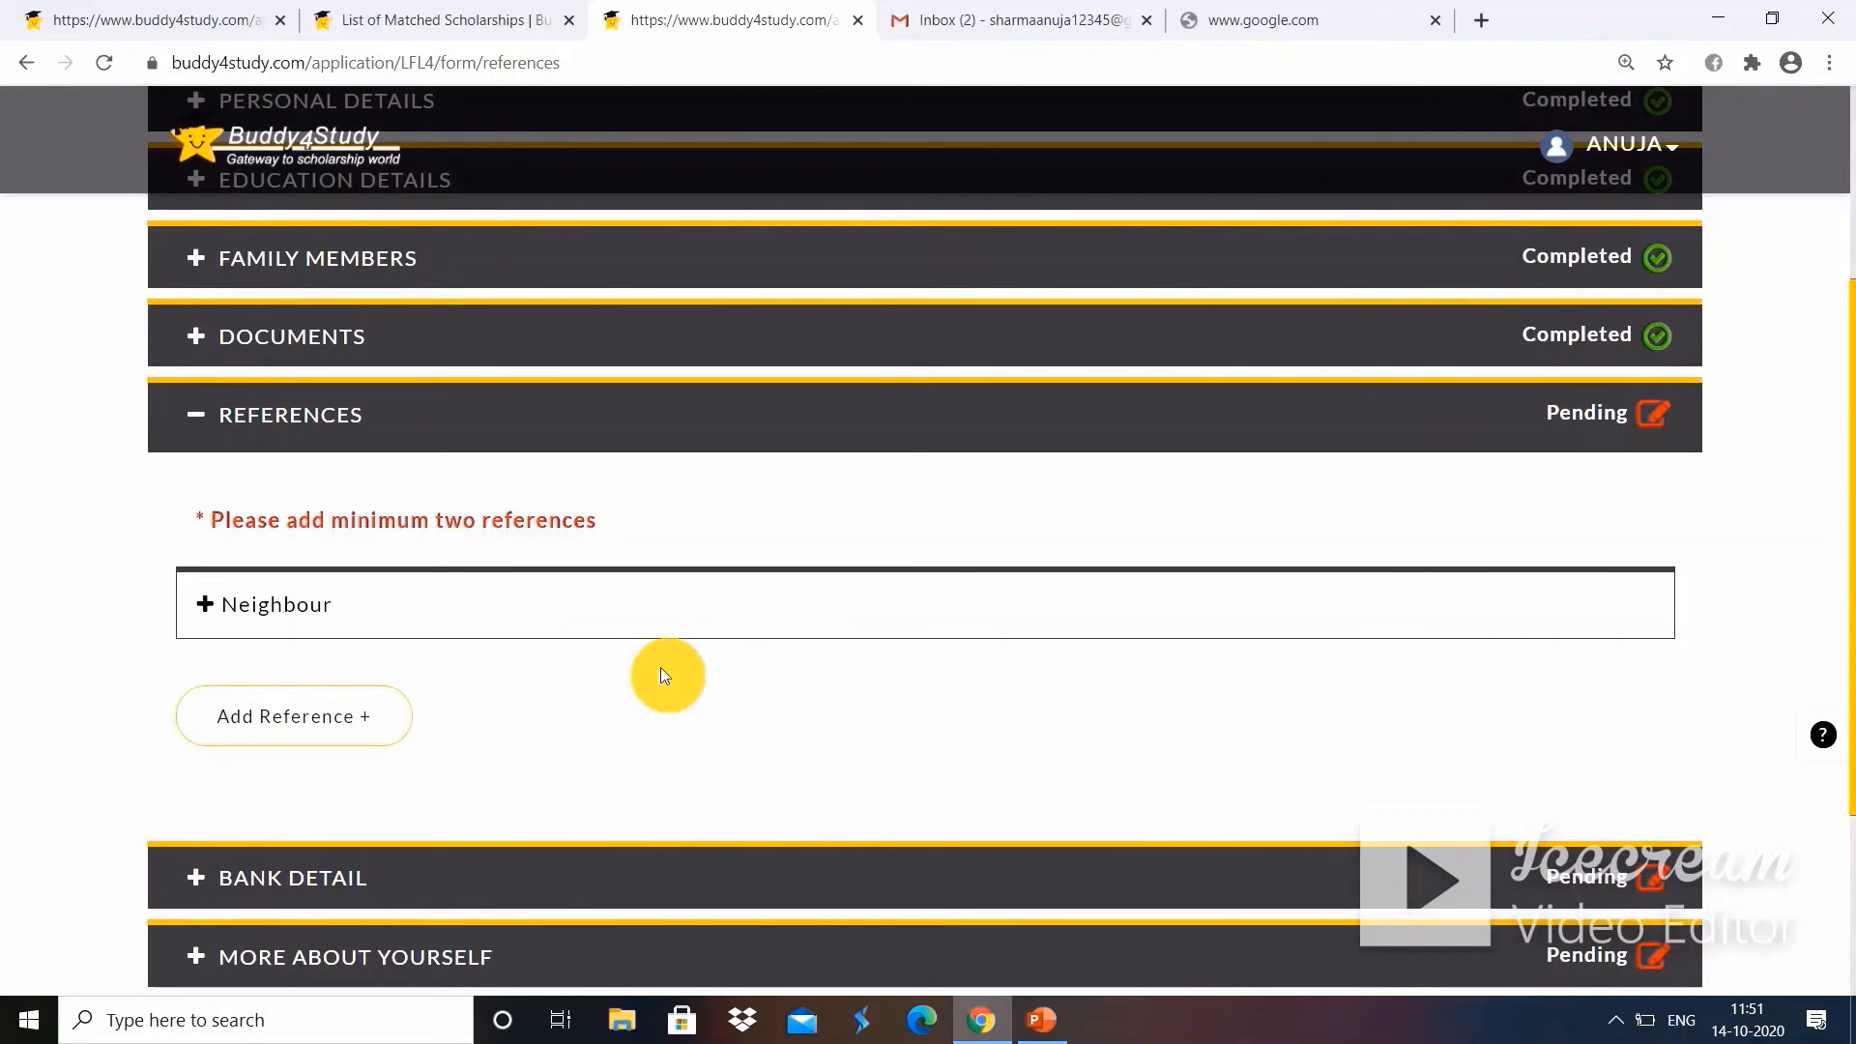
Add and save a second reference with occupation Daily Wage Worker, relation Other and other relation uncle.
left_click(300, 715)
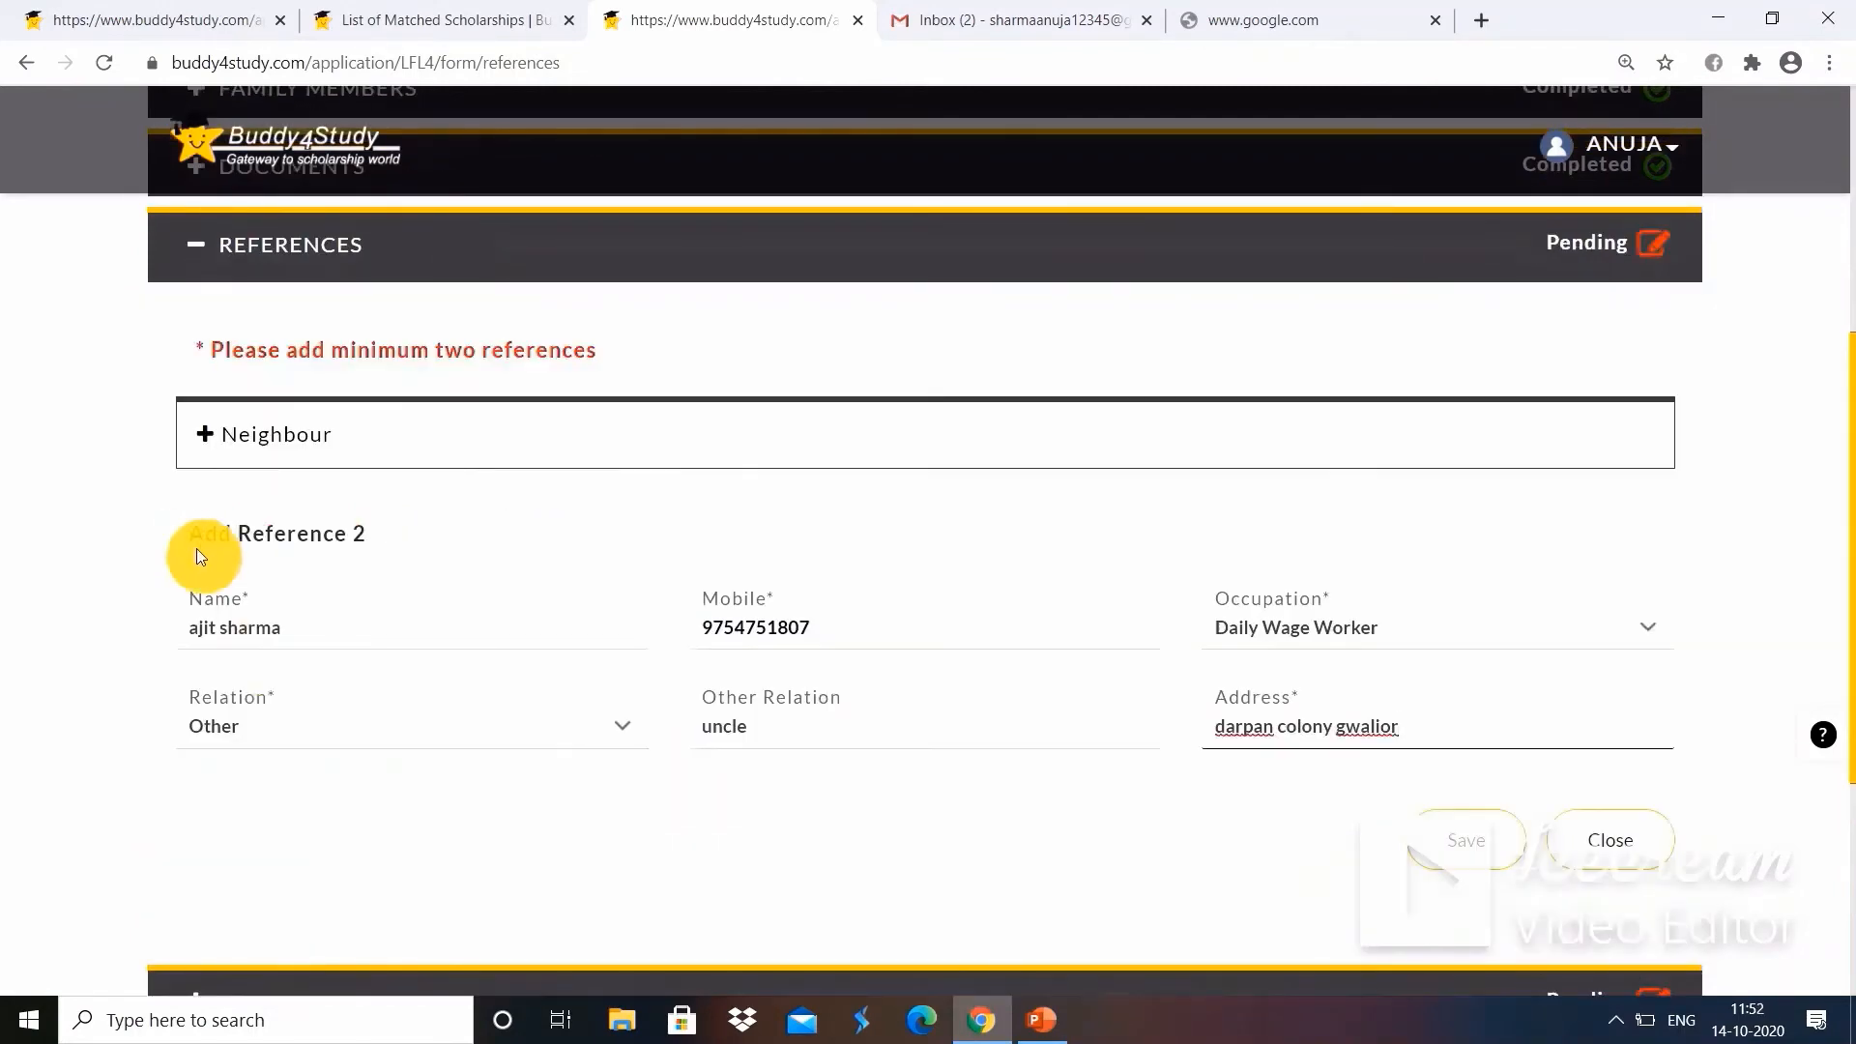
left_click(334, 628)
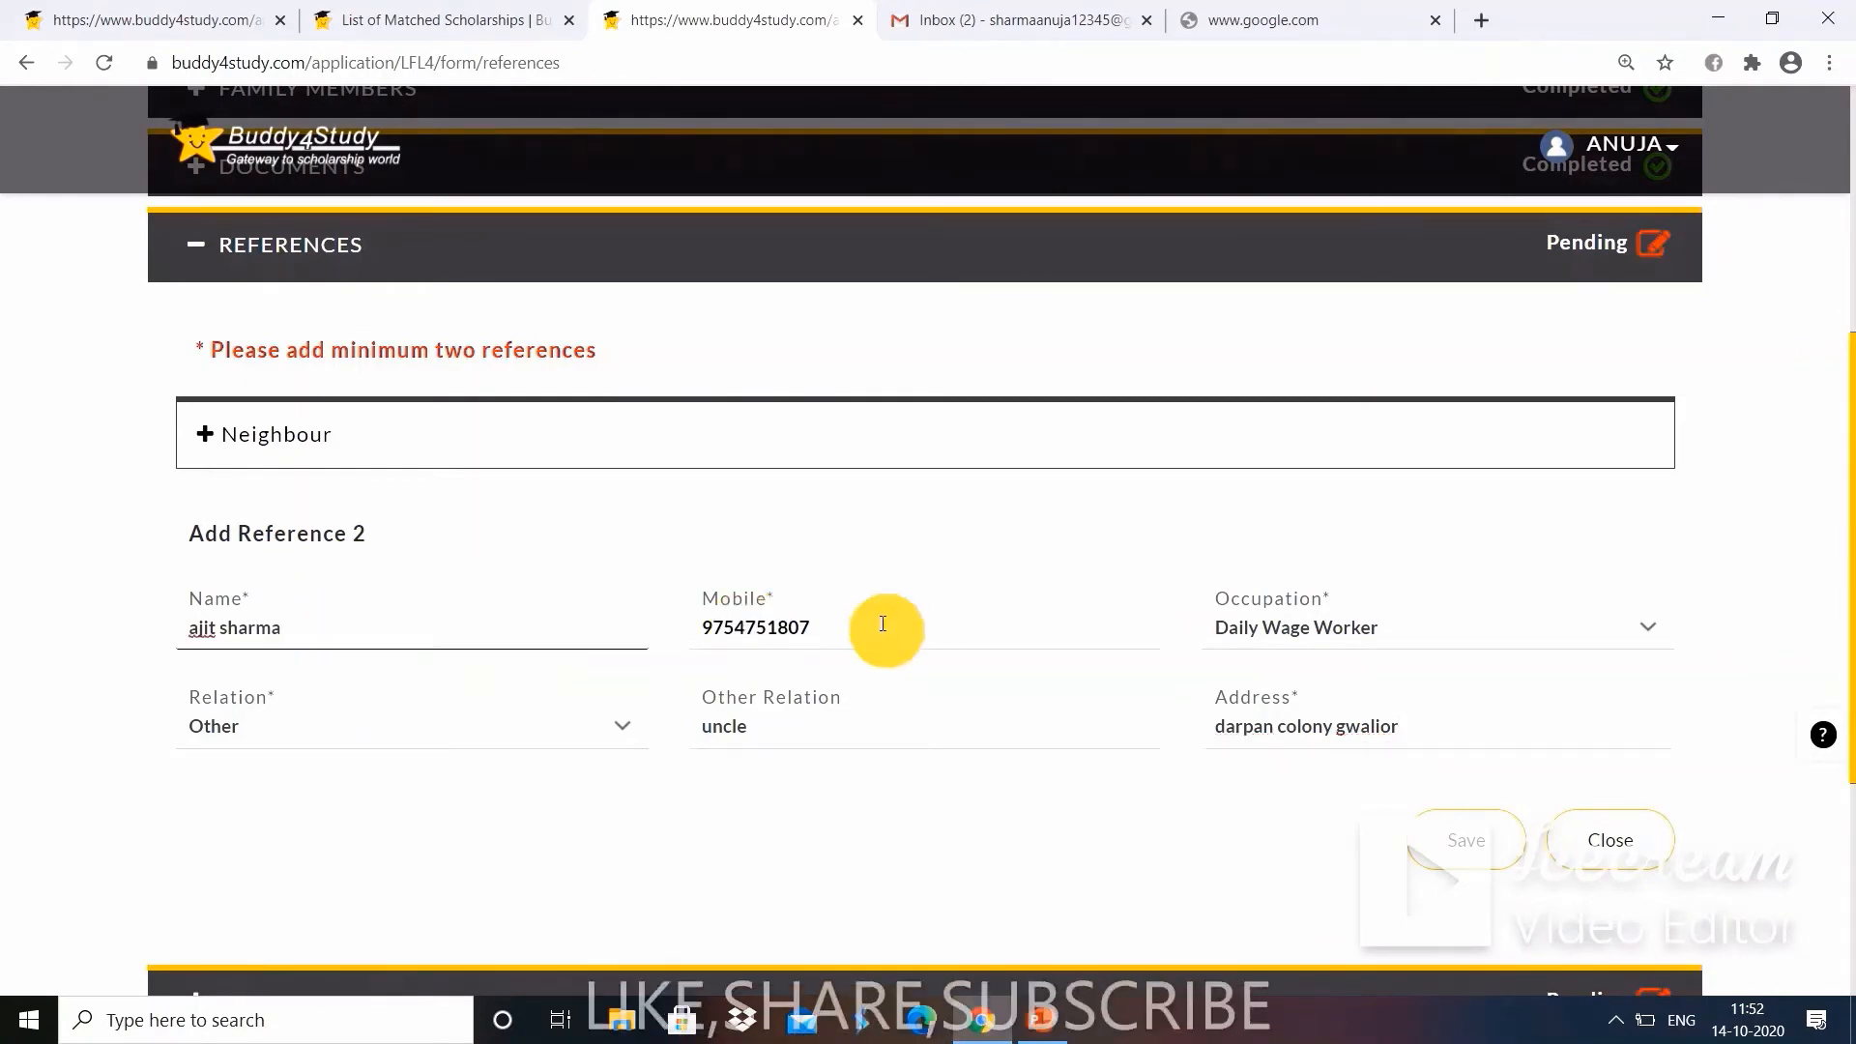
left_click(898, 626)
left_click(1420, 627)
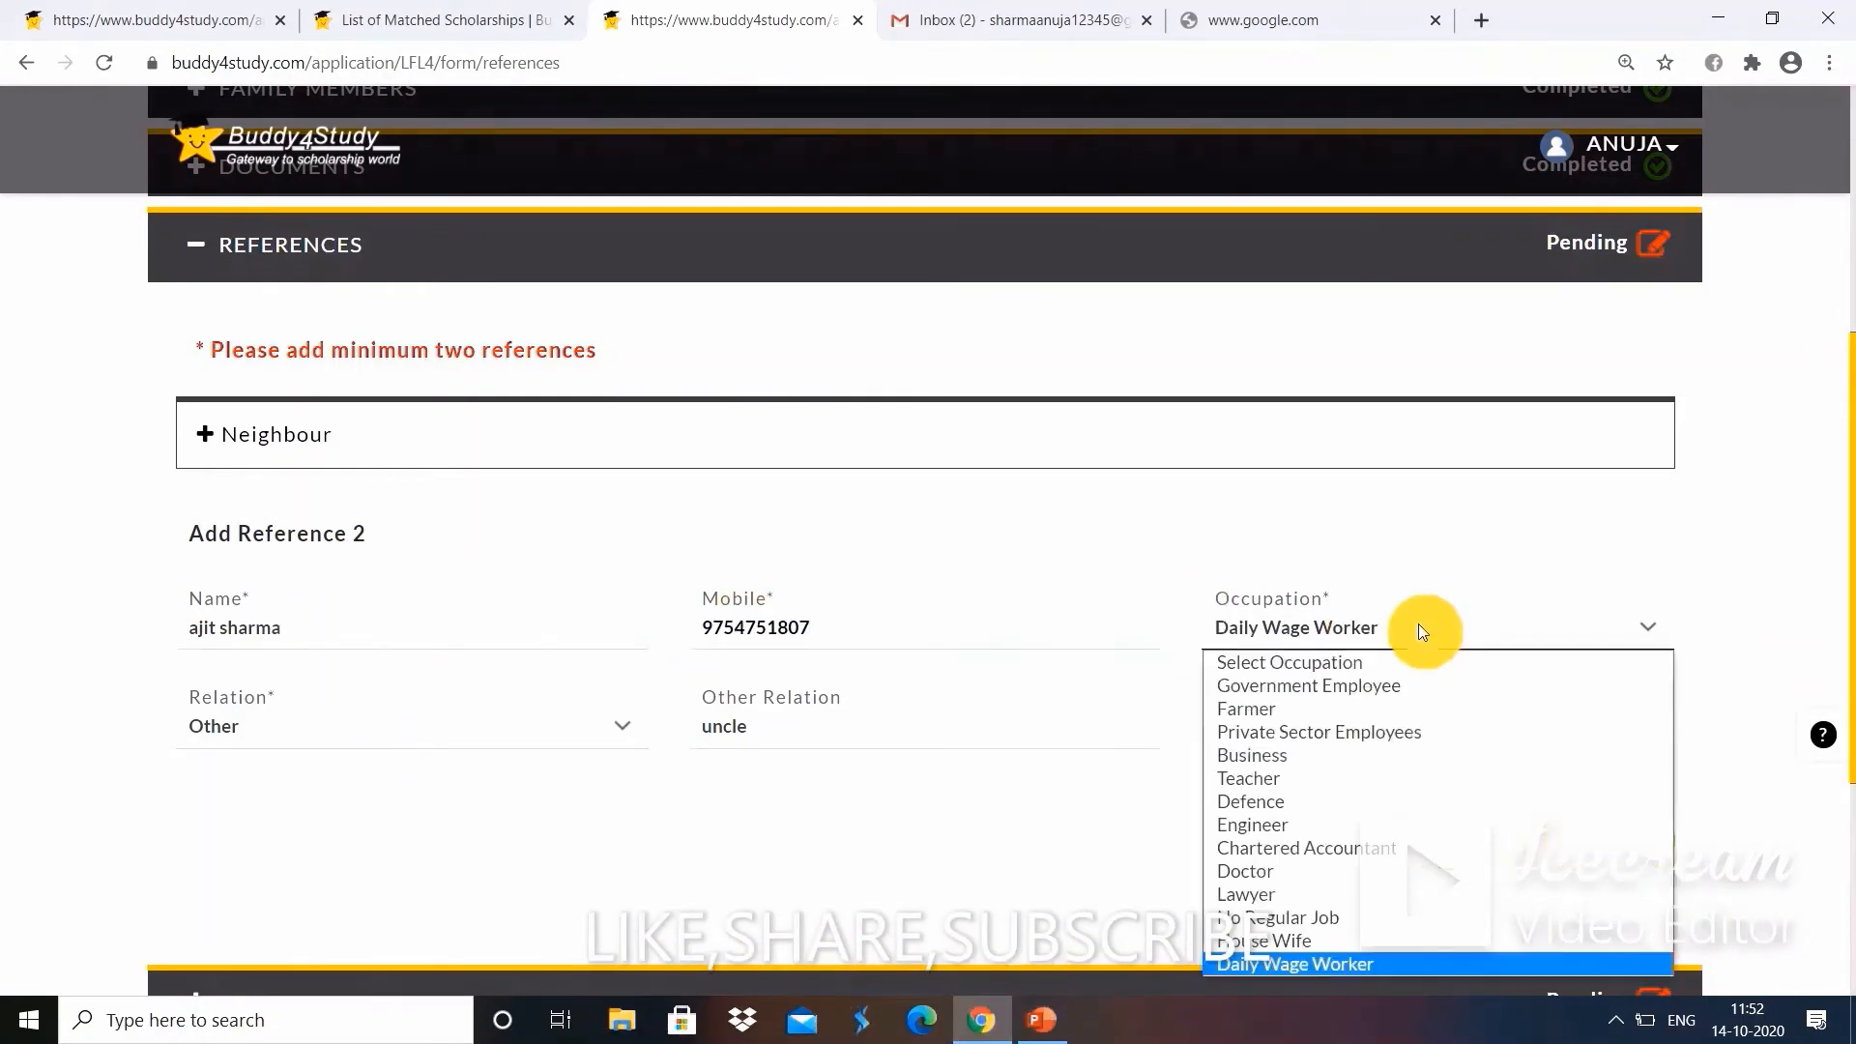
left_click(1421, 627)
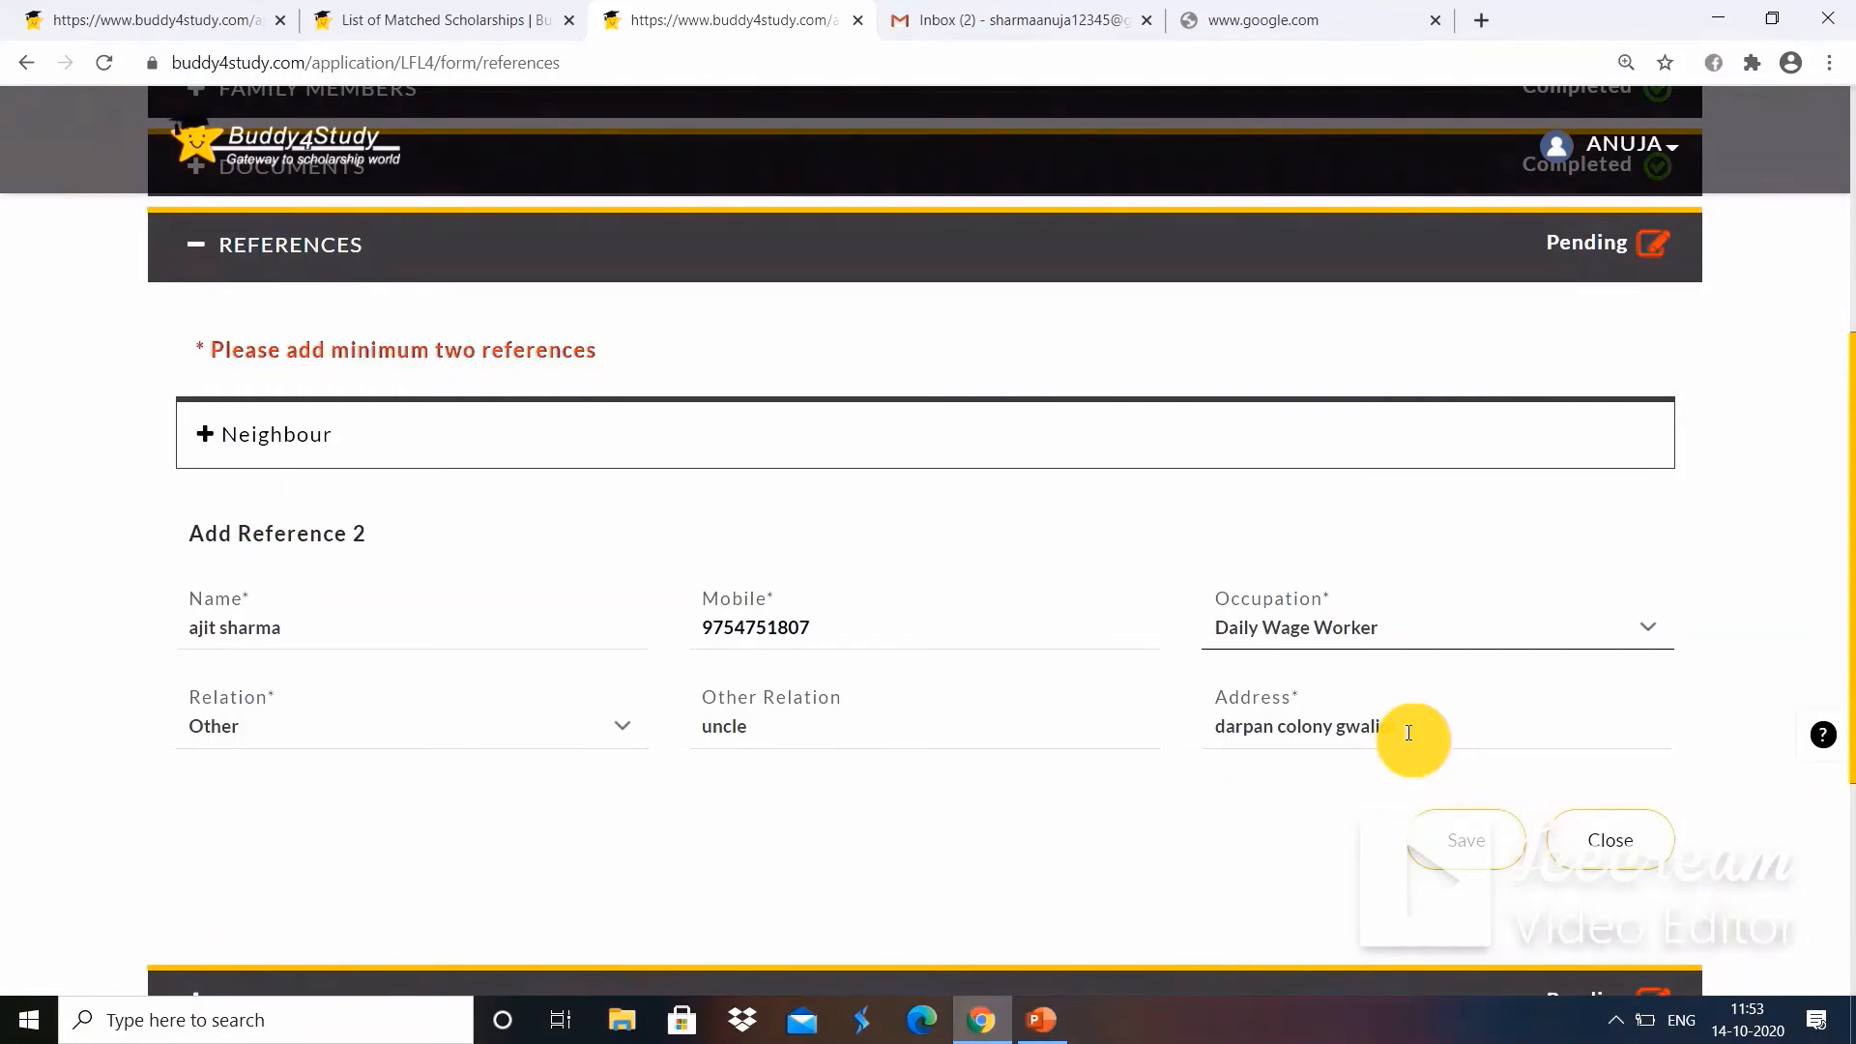
left_click(1470, 851)
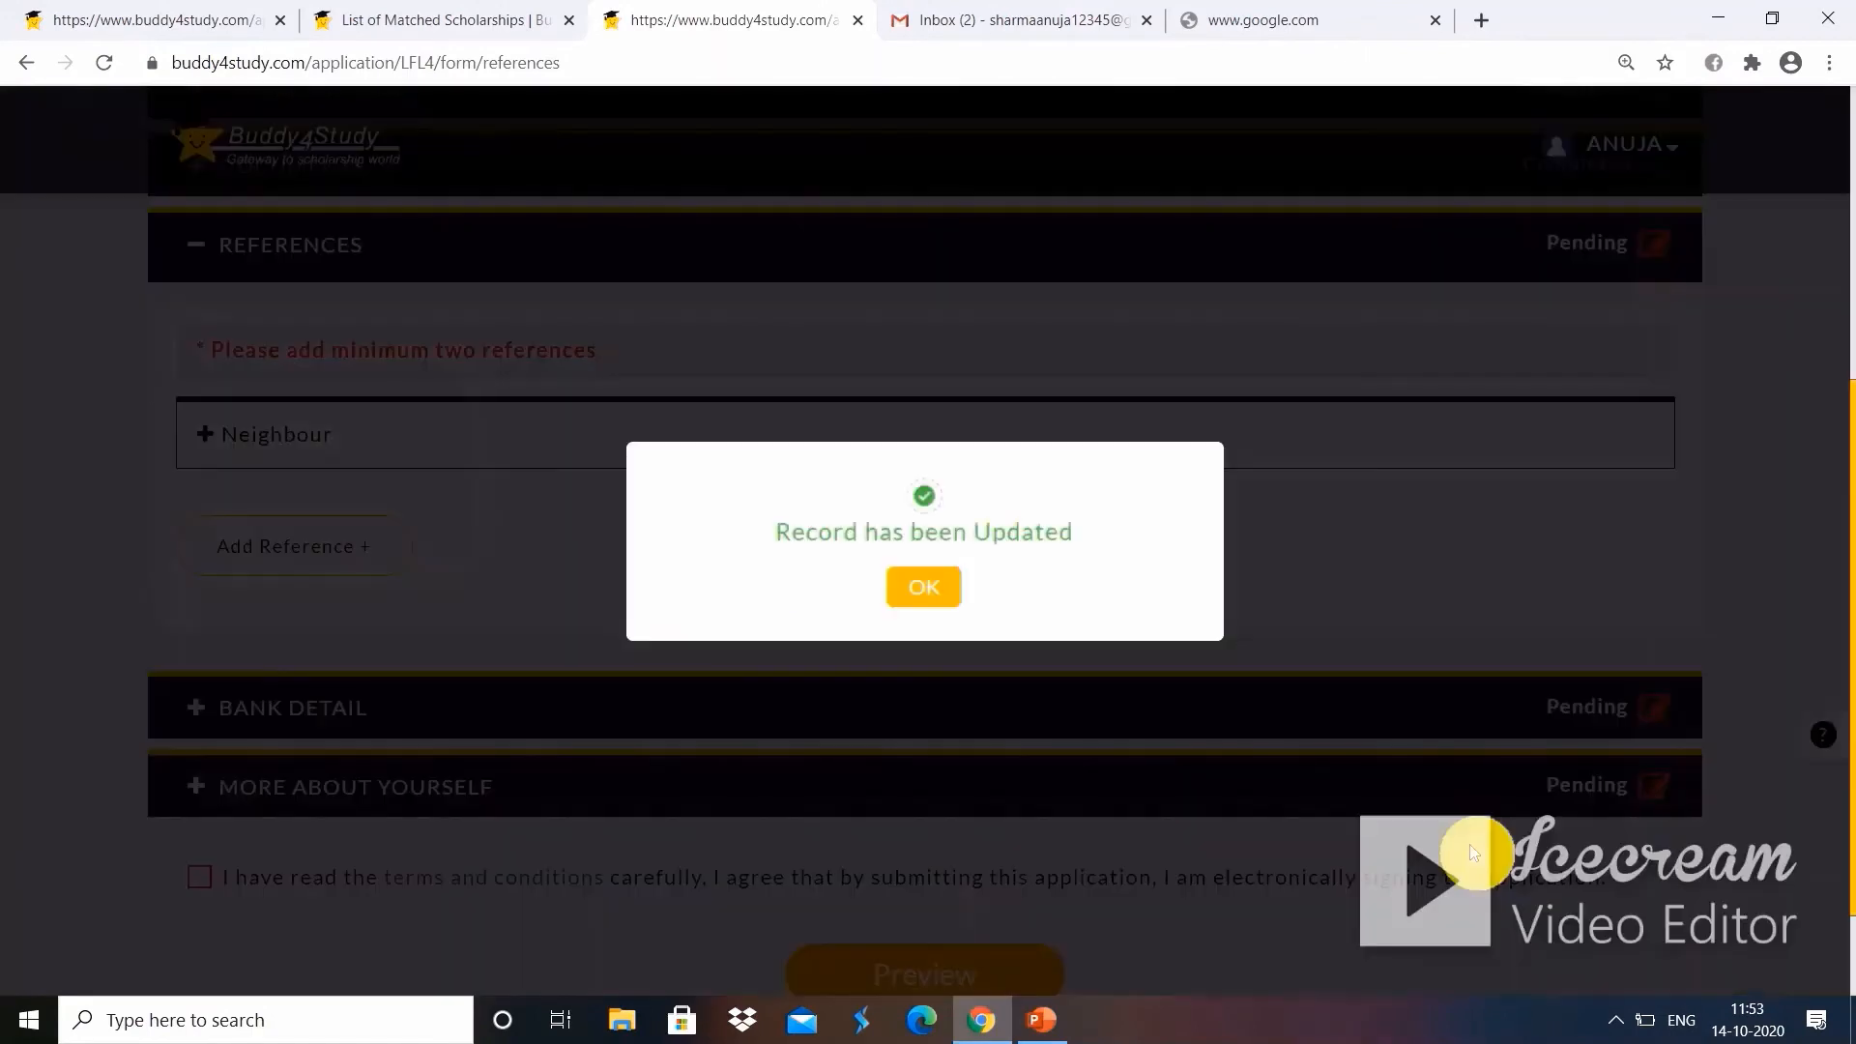
left_click(924, 590)
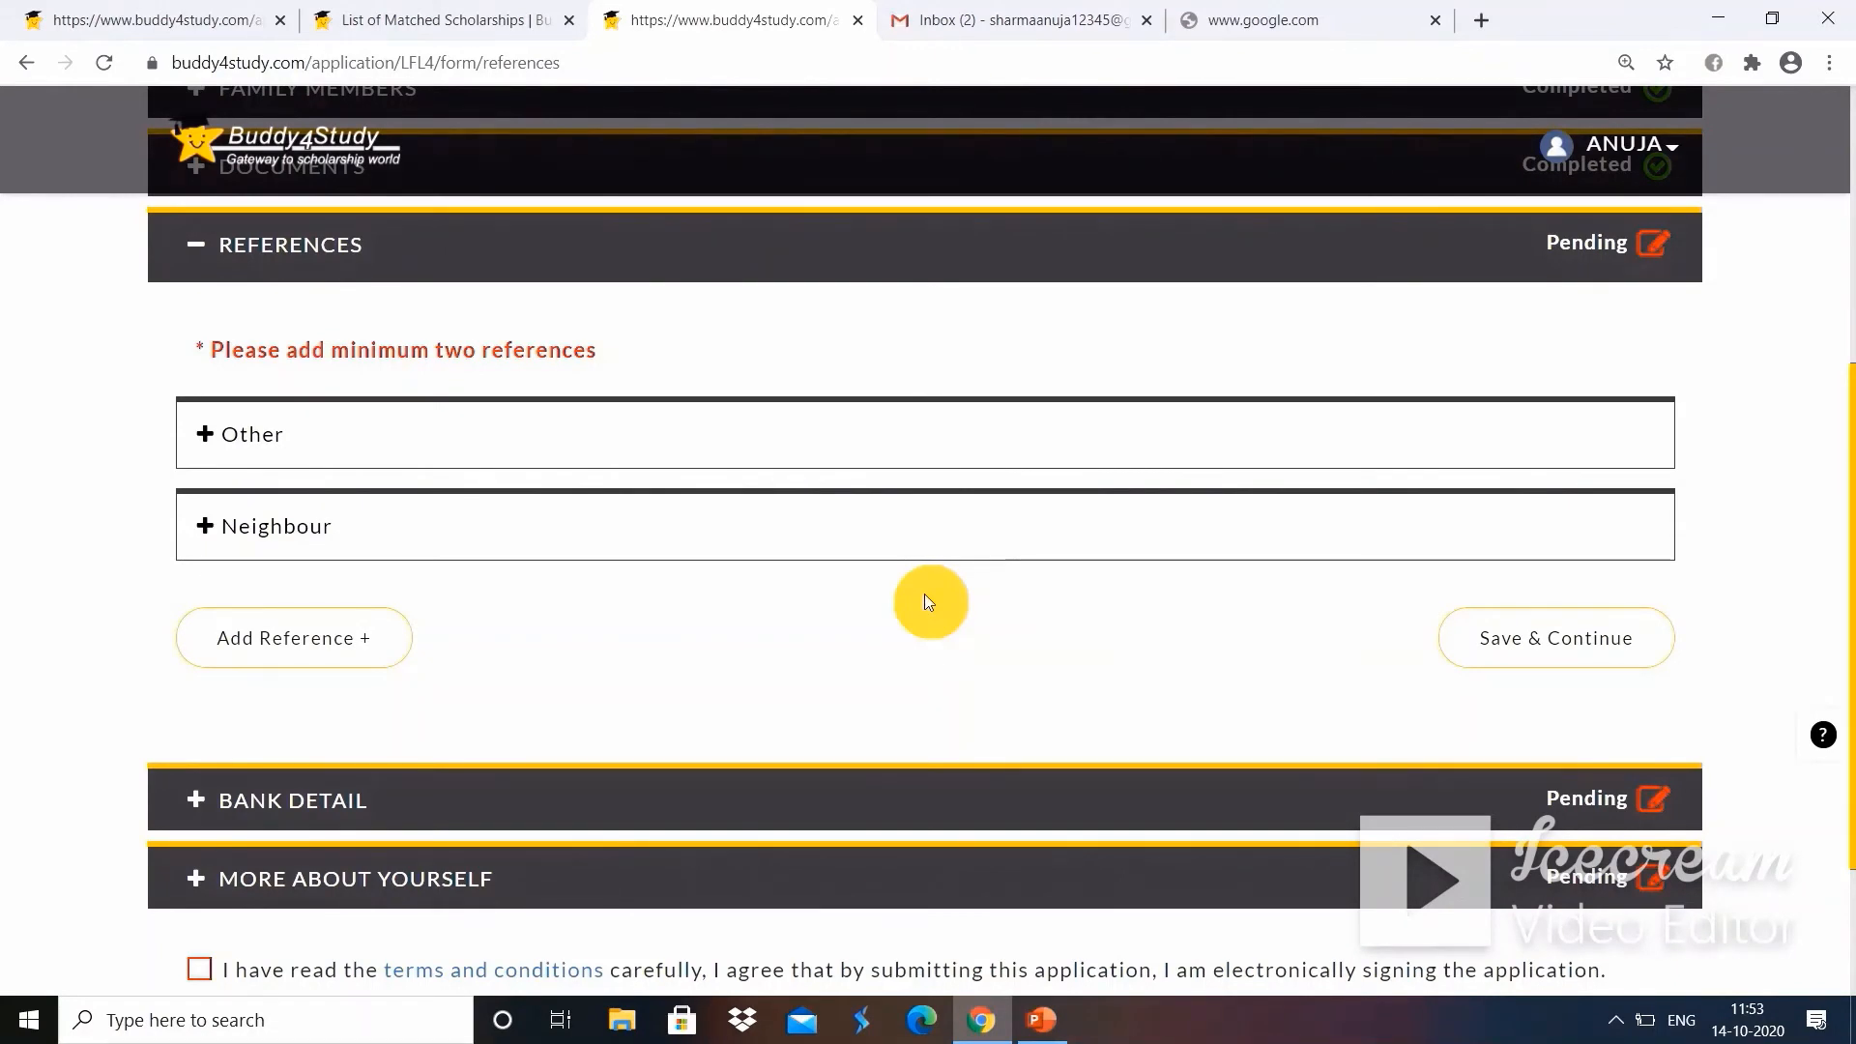
Fill in the bank detail section with the account holder's details at ICICI Bank, save it and continue.
left_click(857, 774)
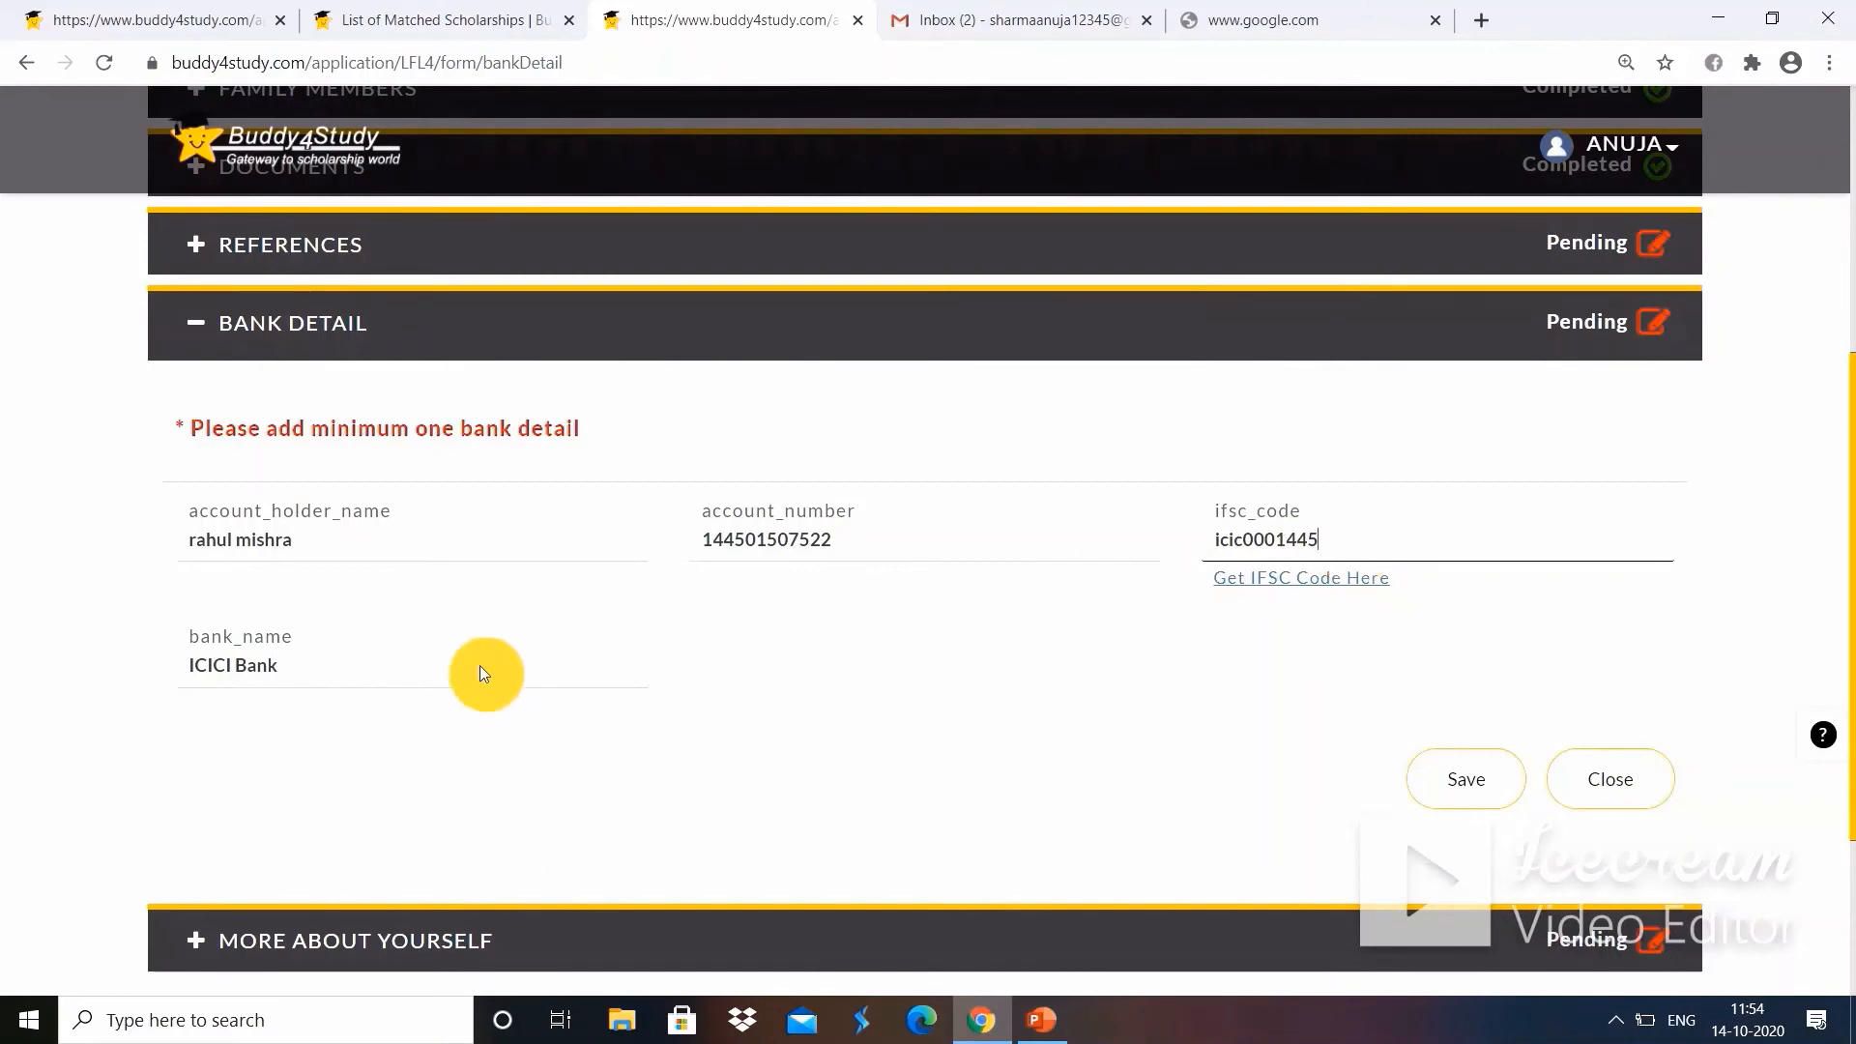
left_click(1478, 784)
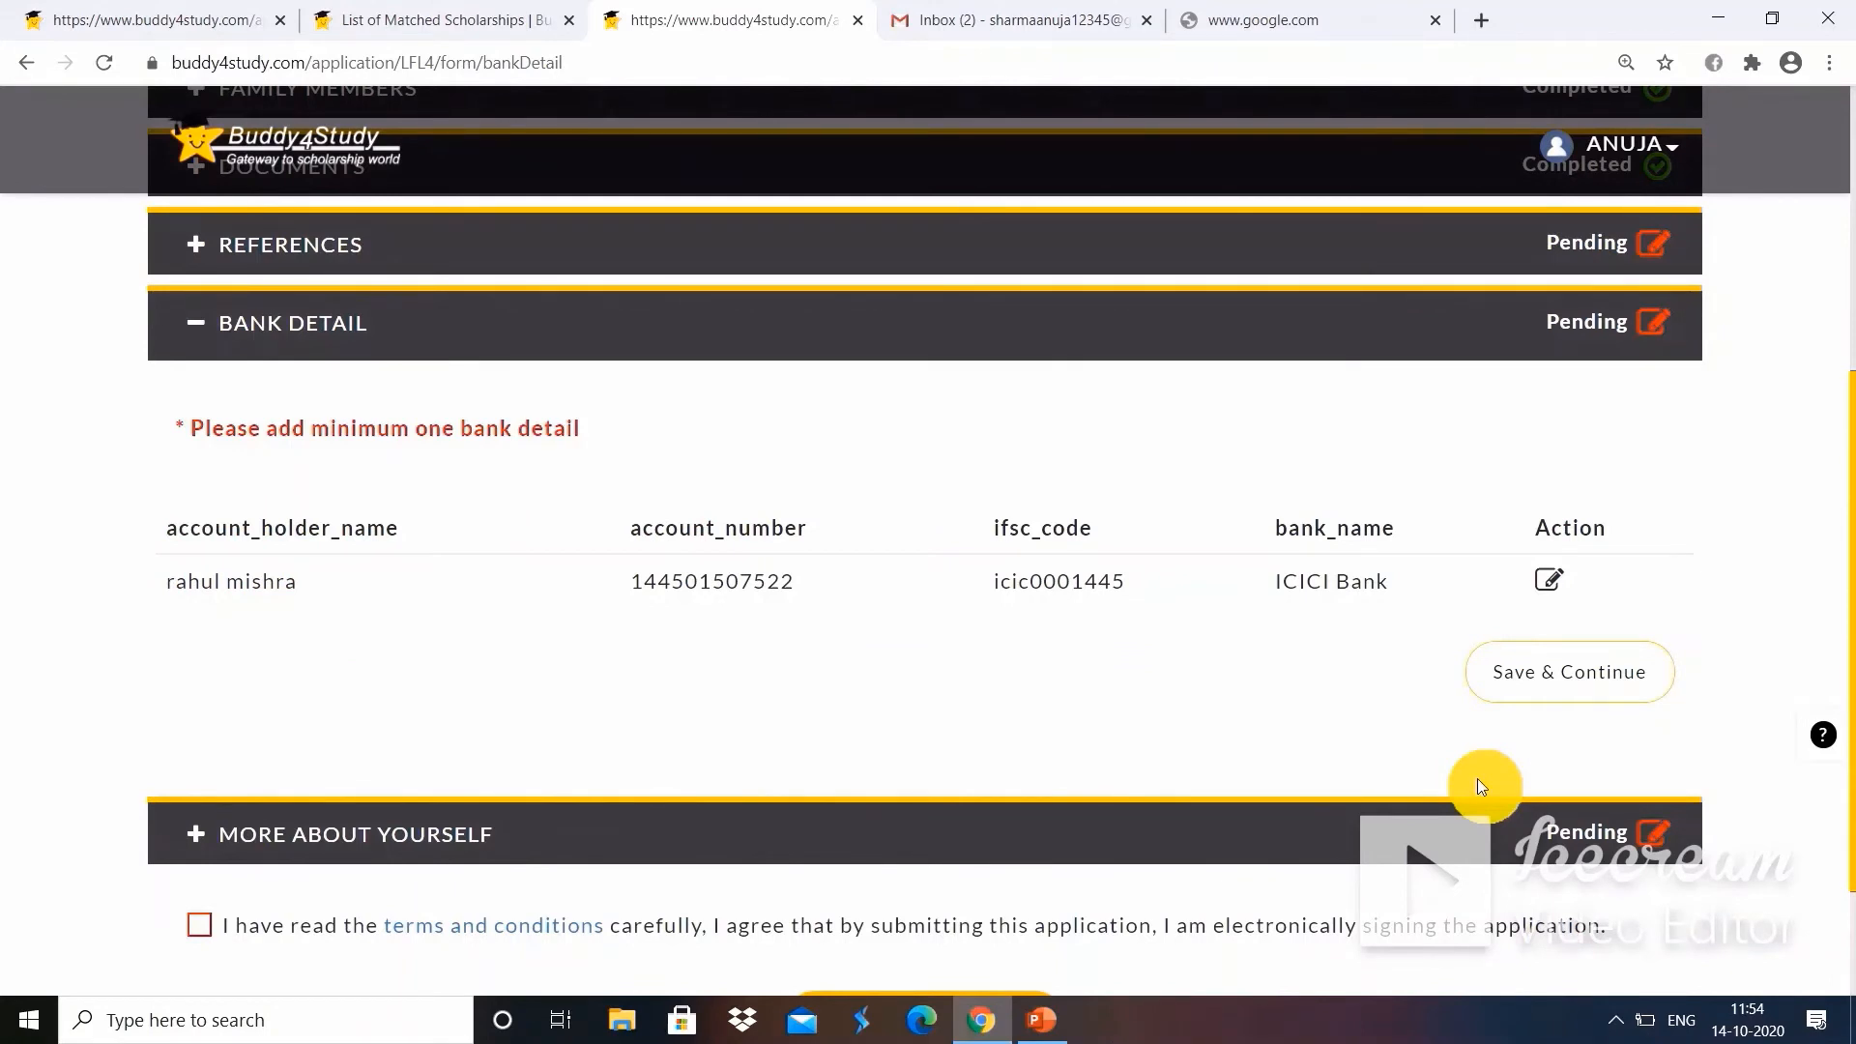
left_click(1544, 687)
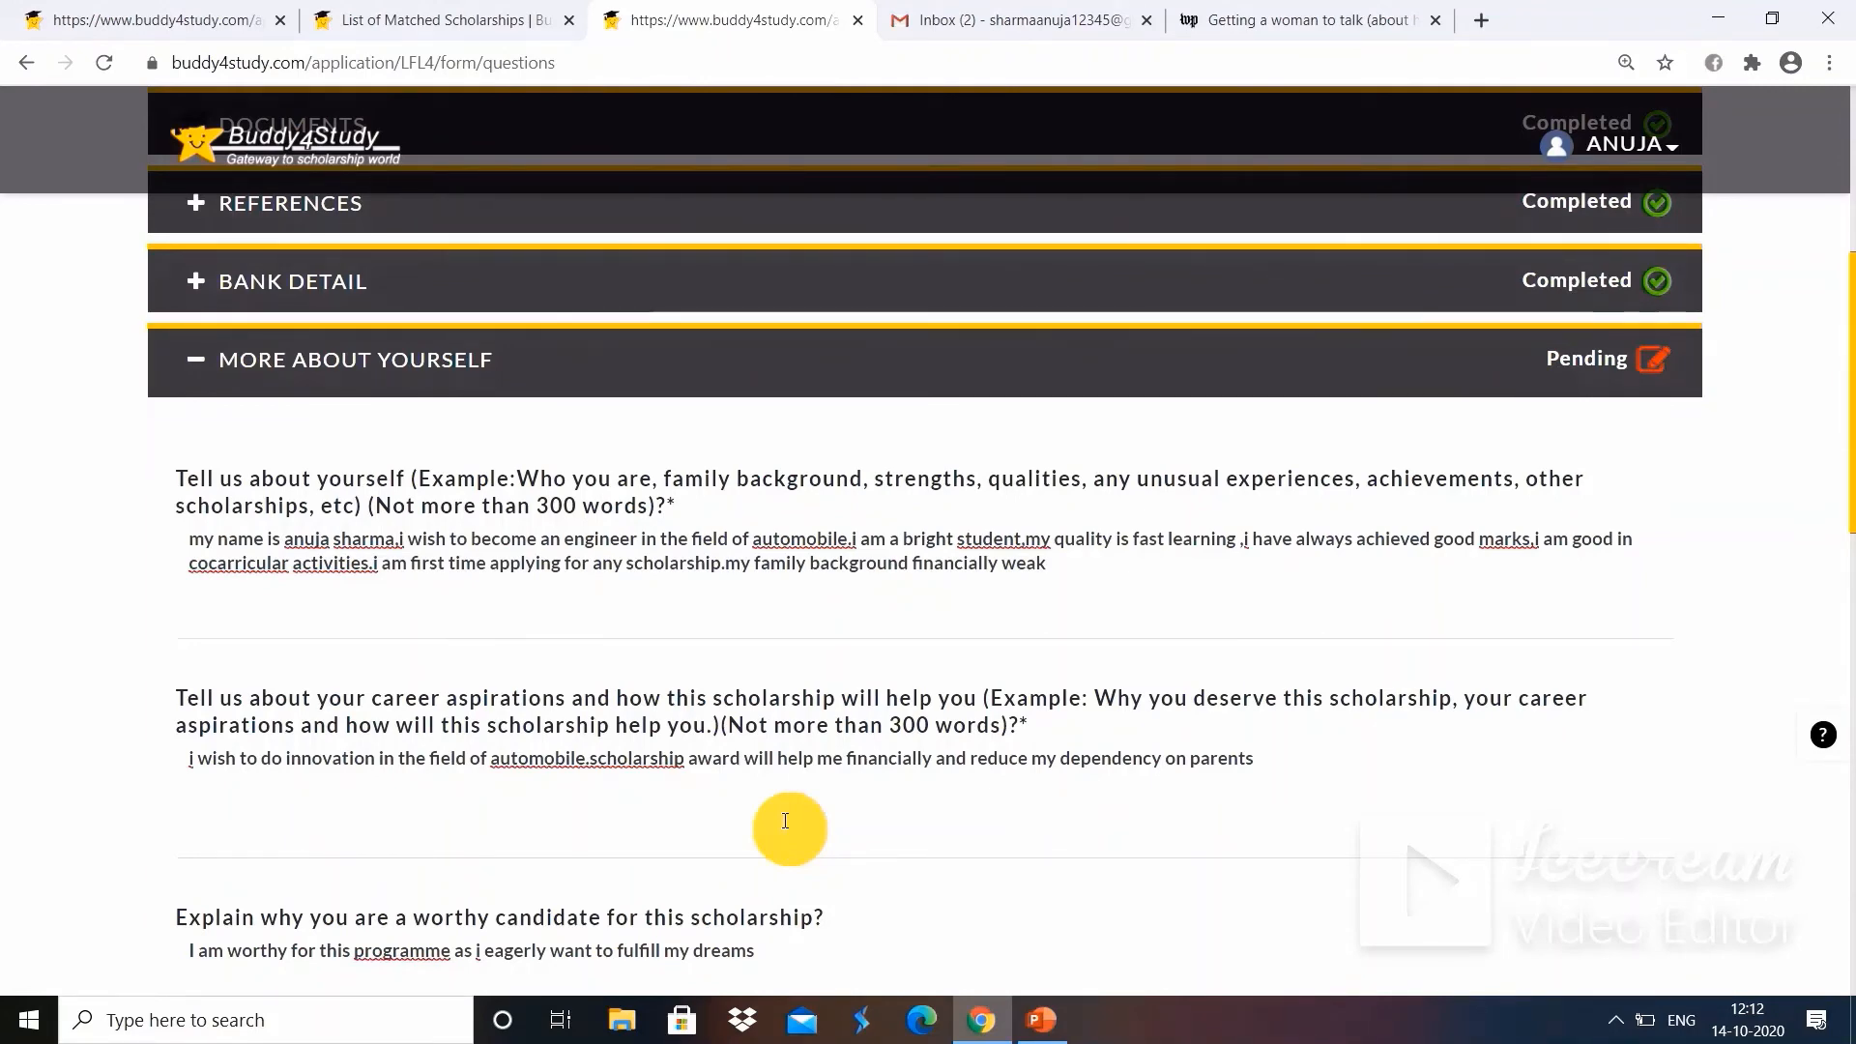
Complete and save the More About Yourself section with 3 dependents, 2 earning members and Newspaper, Dainik Bhaskar, as the scholarship source.
scroll(177, 585, "down", 3)
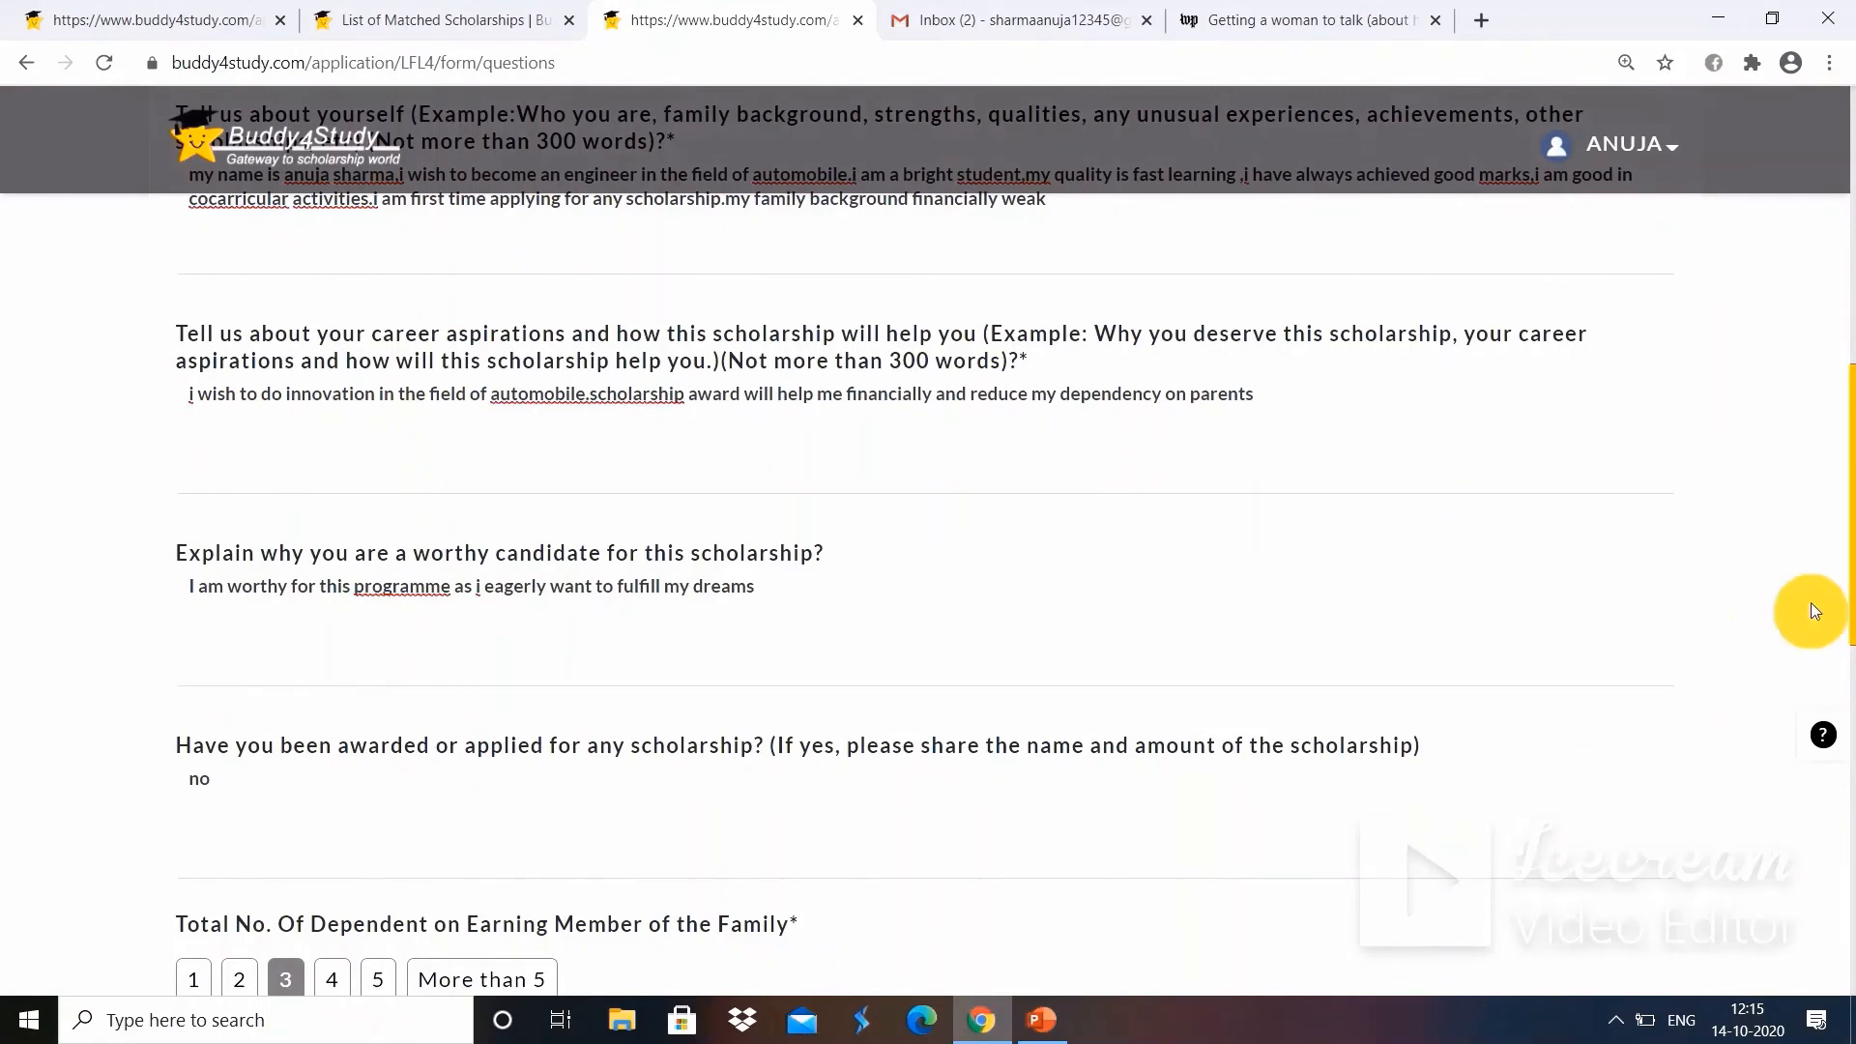
scroll(1852, 667, "down", 1)
scroll(1853, 677, "down", 3)
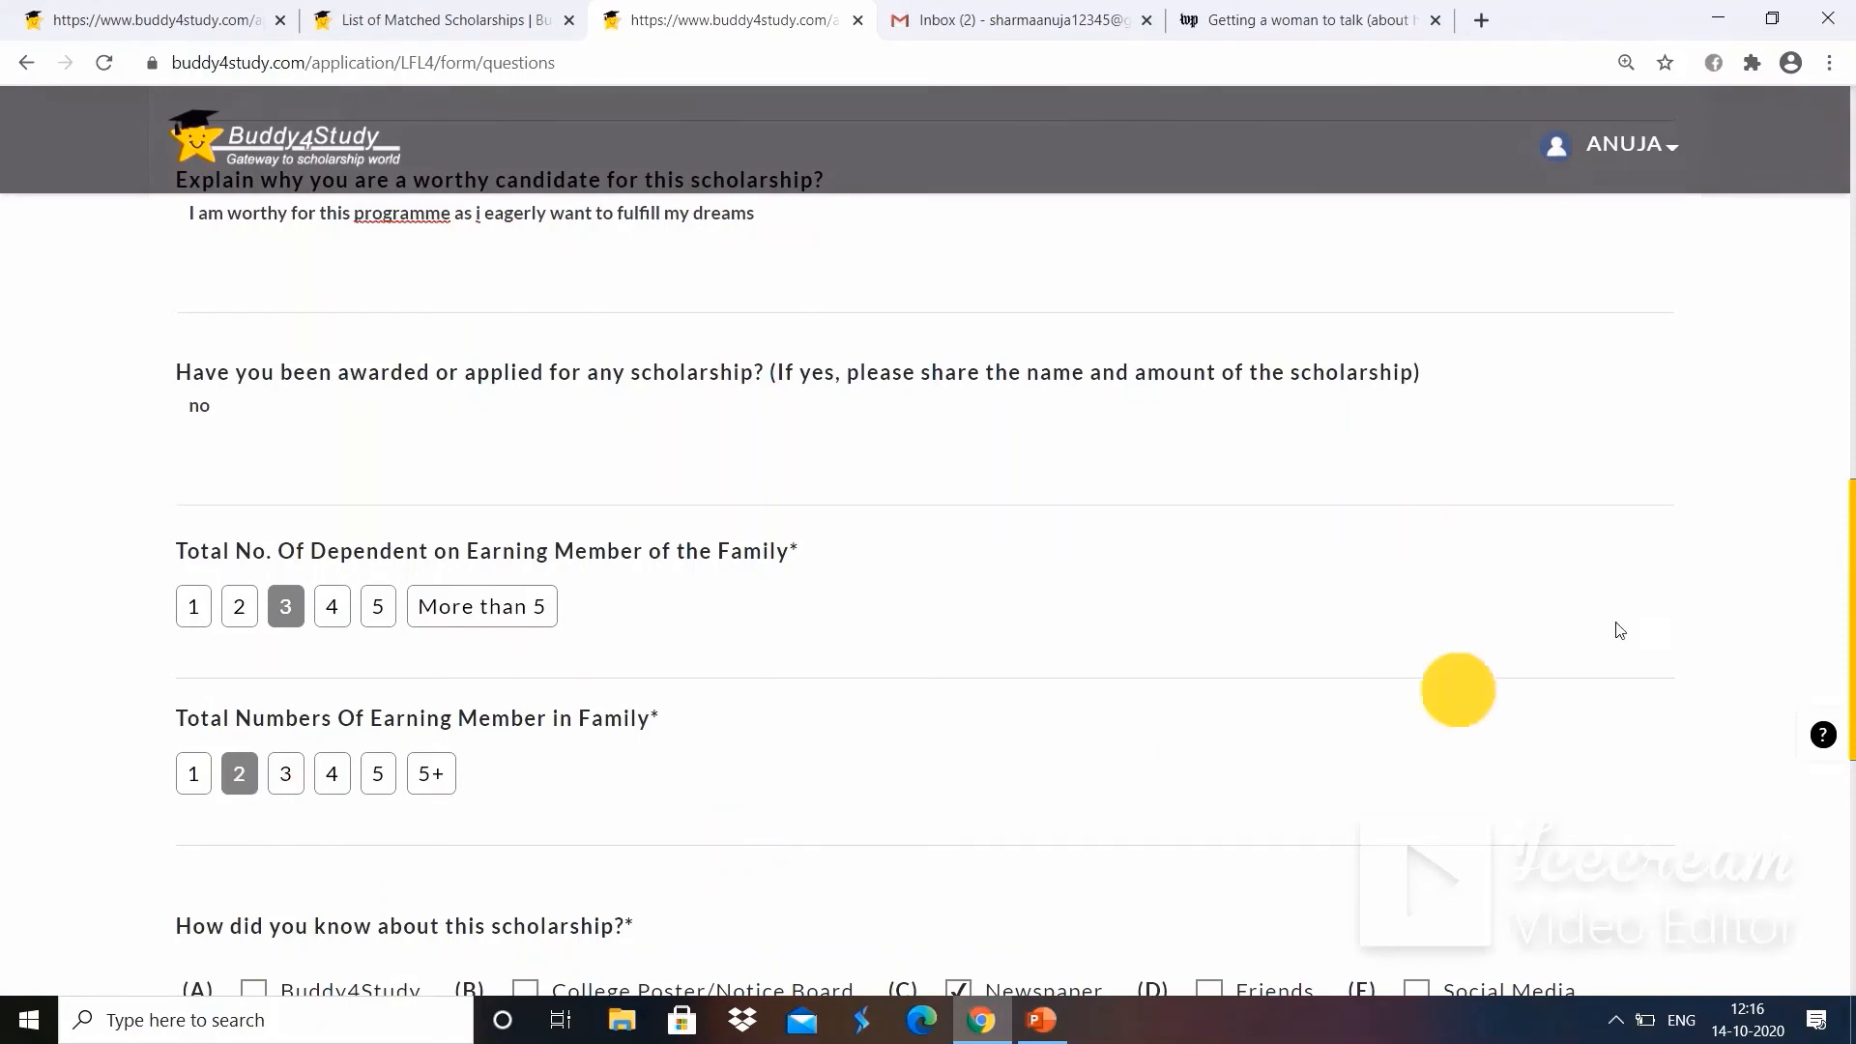
left_click_drag(1842, 578, 1852, 748)
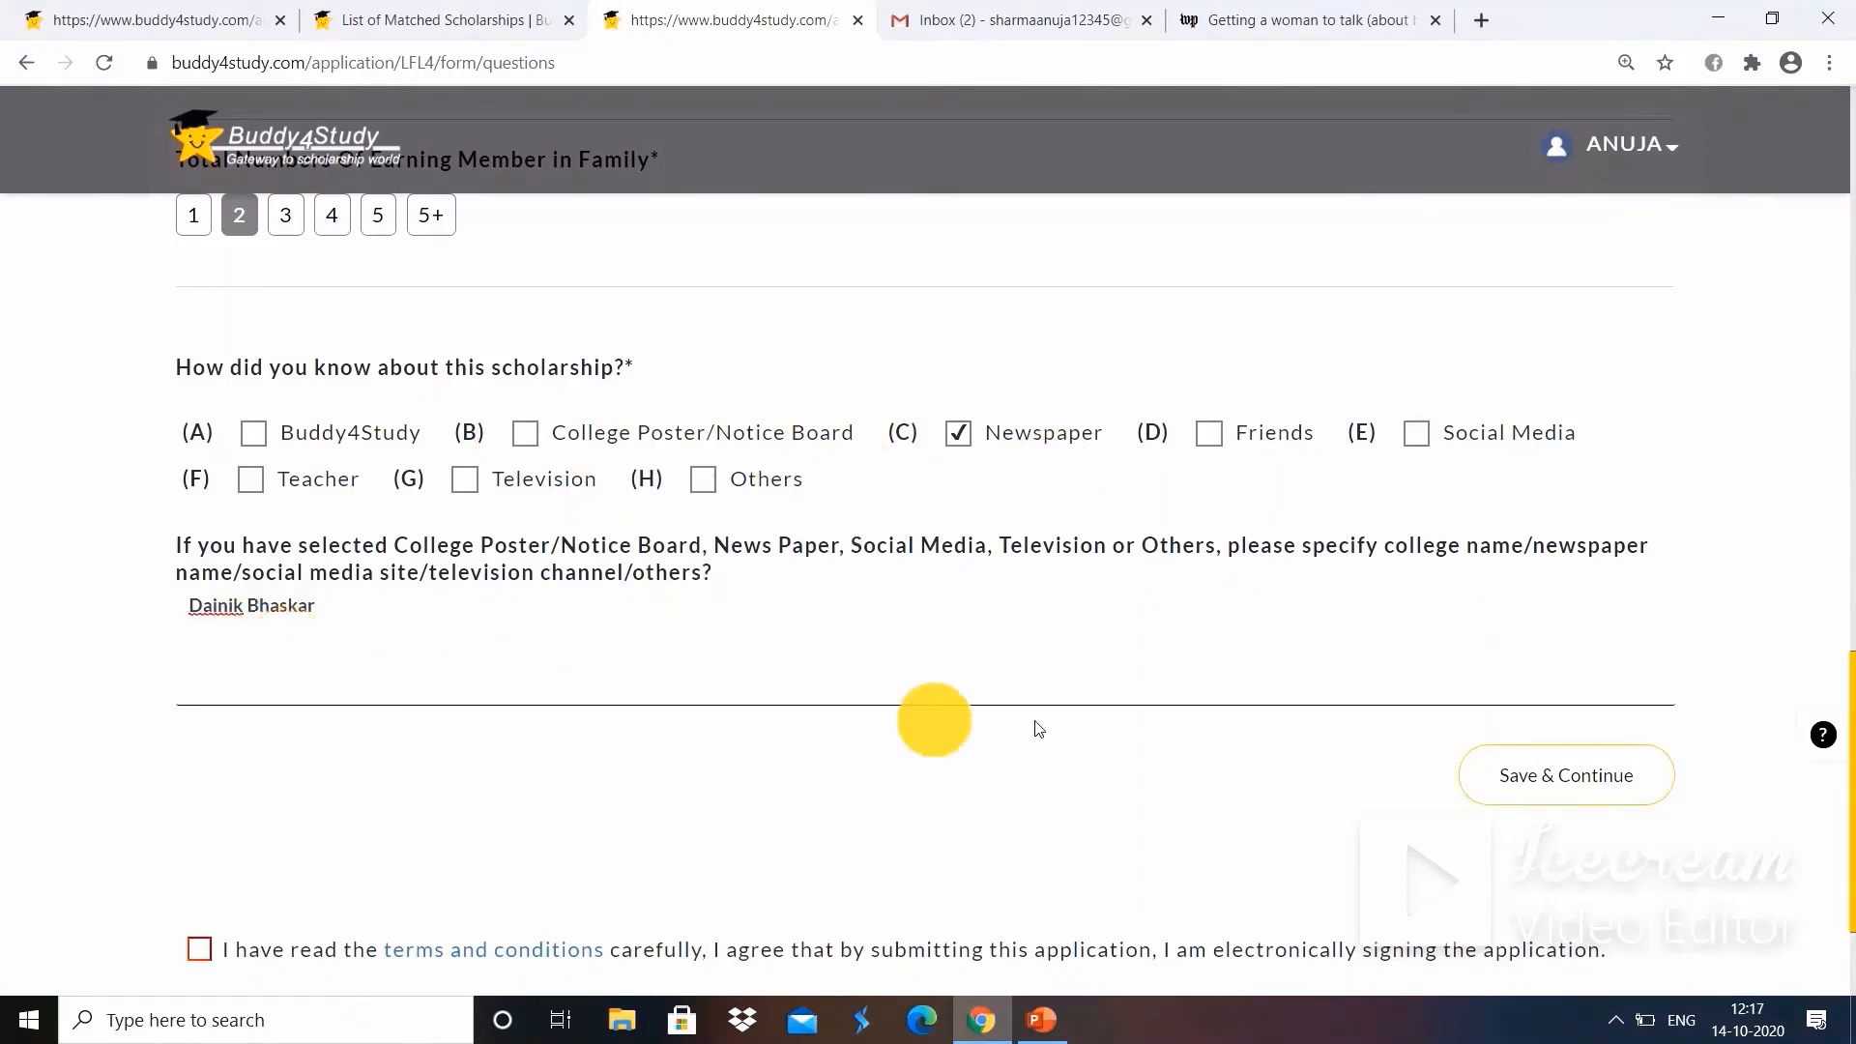
left_click(1550, 779)
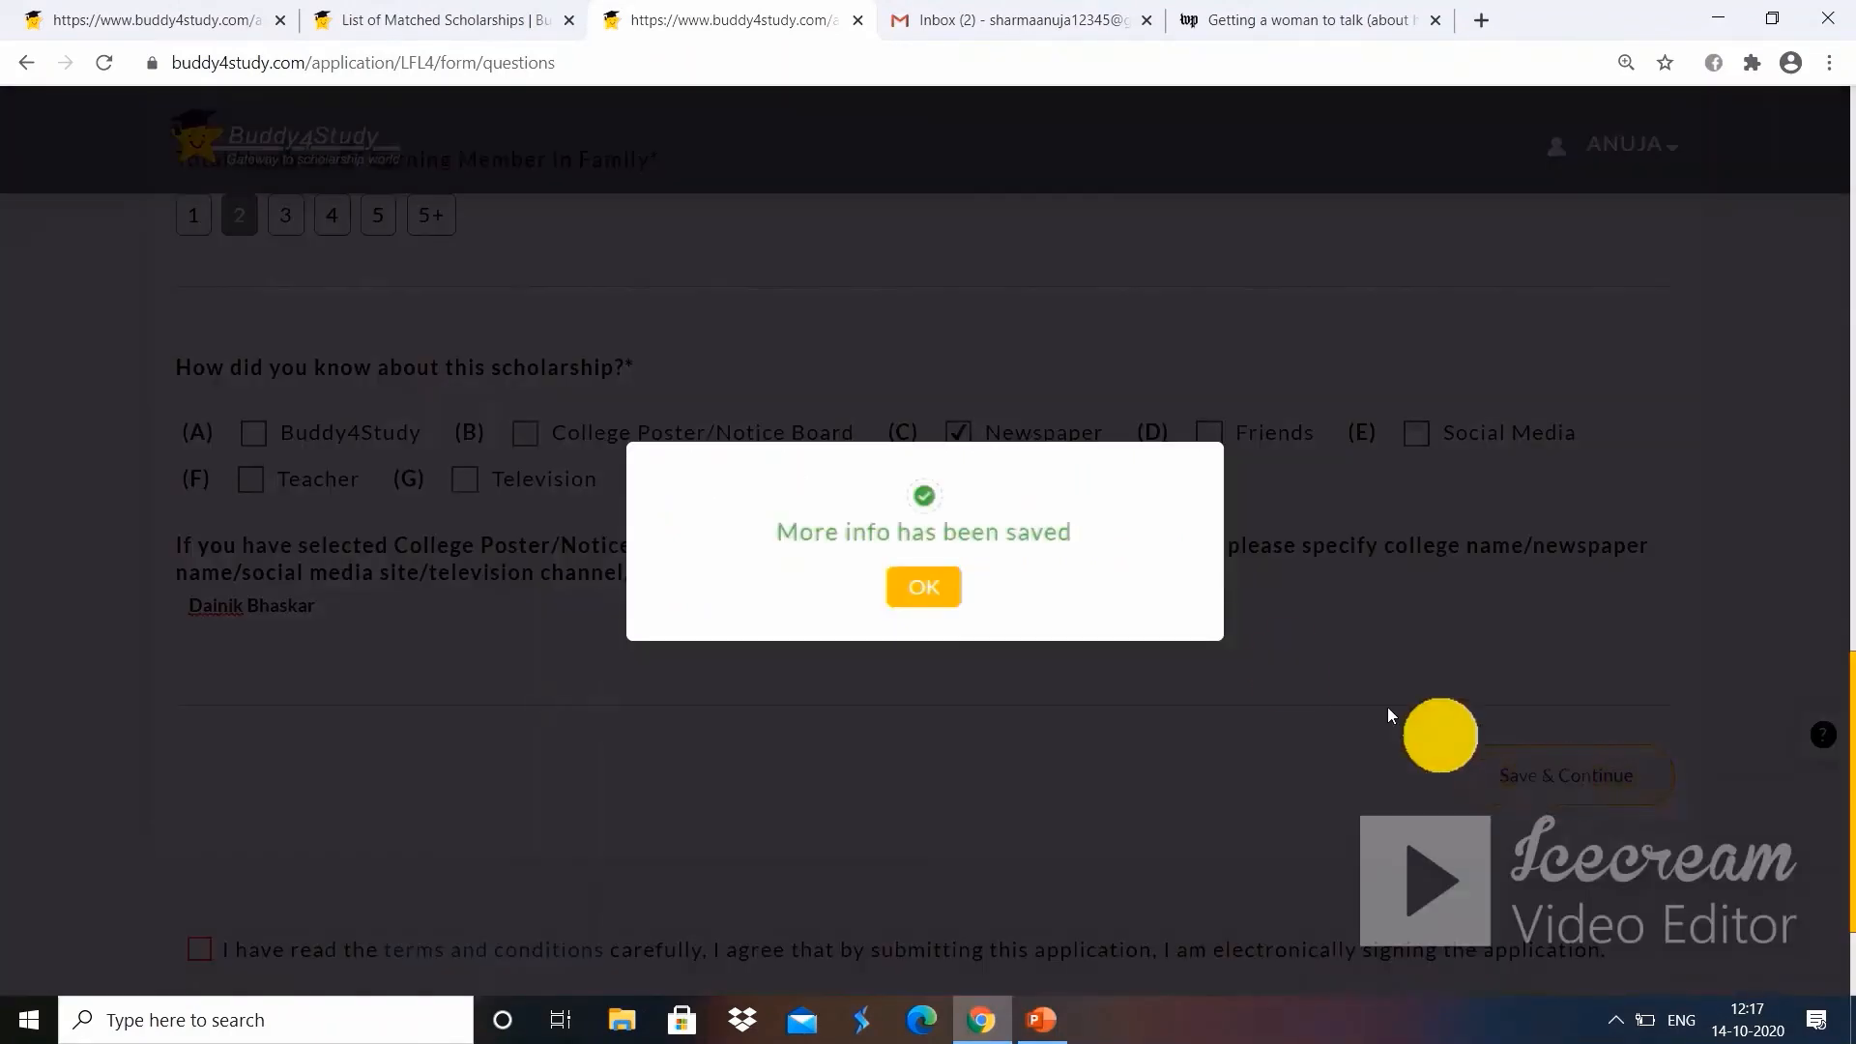
left_click(943, 596)
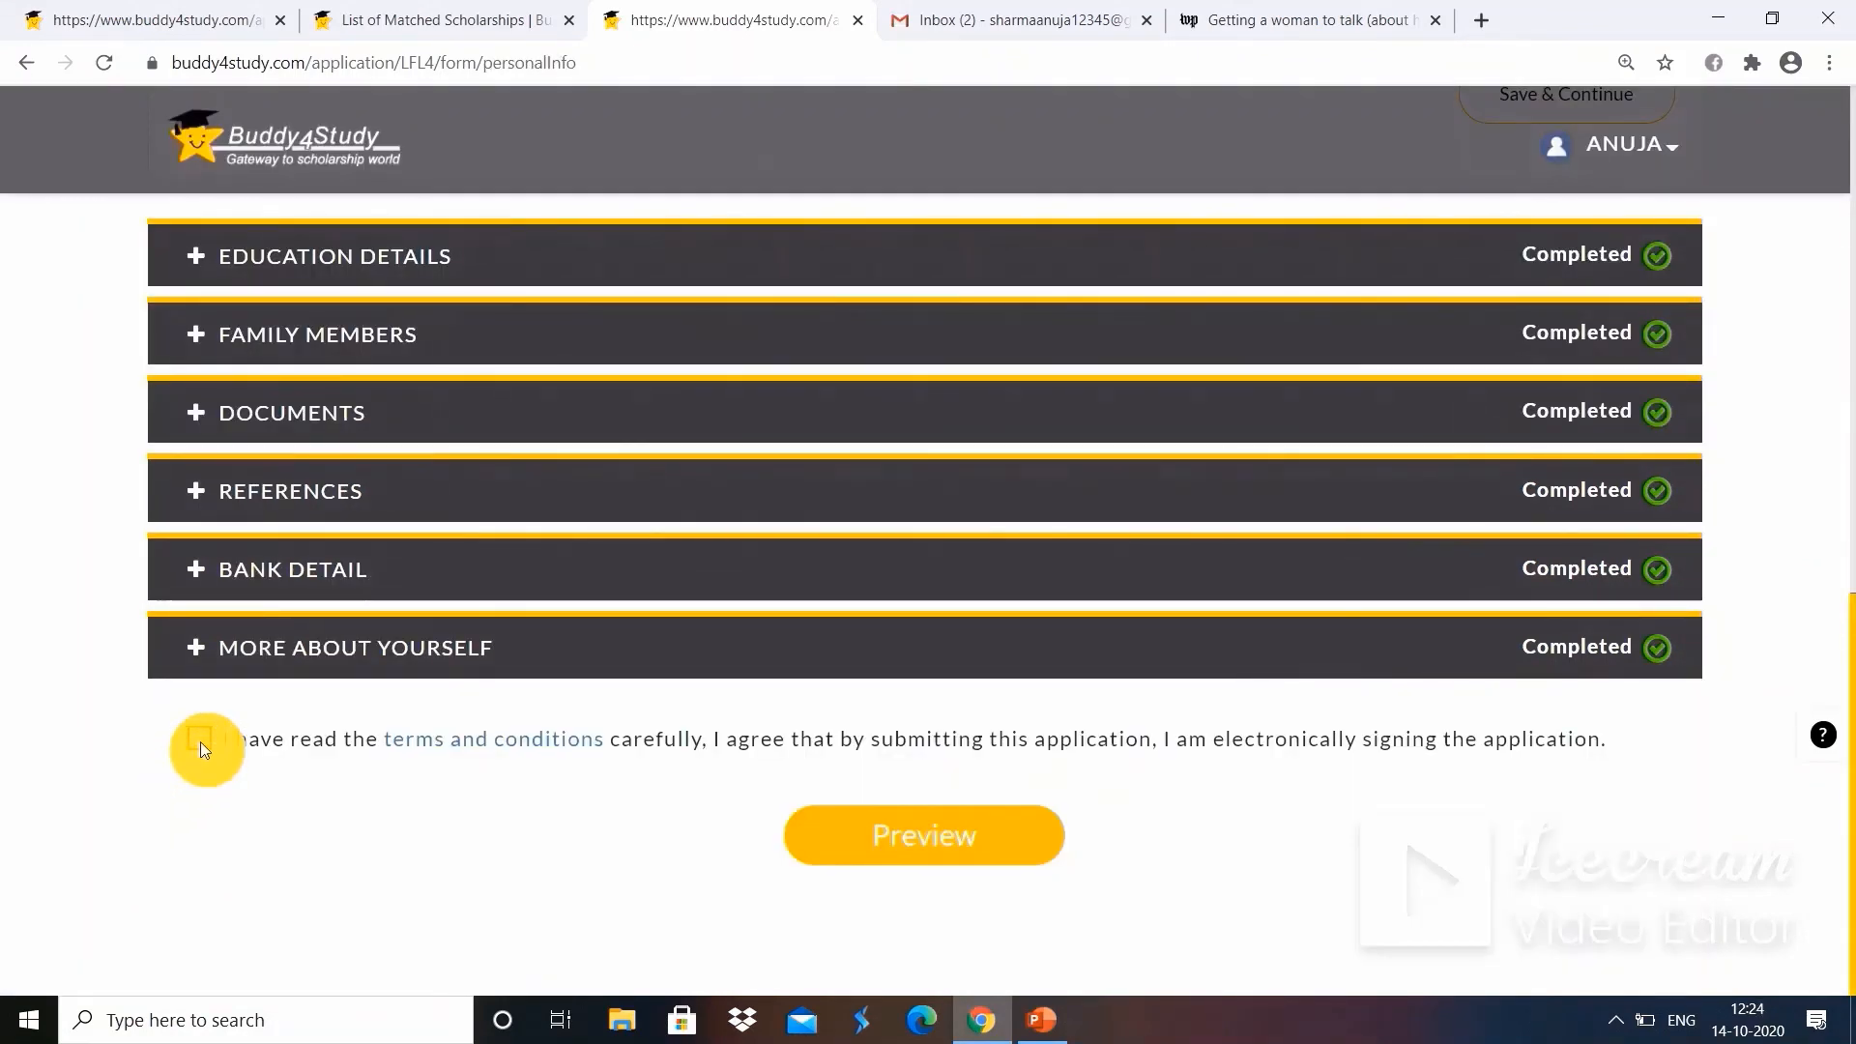
Accept the terms and conditions, preview the application and review its summary from the personal details to the last response.
left_click(200, 741)
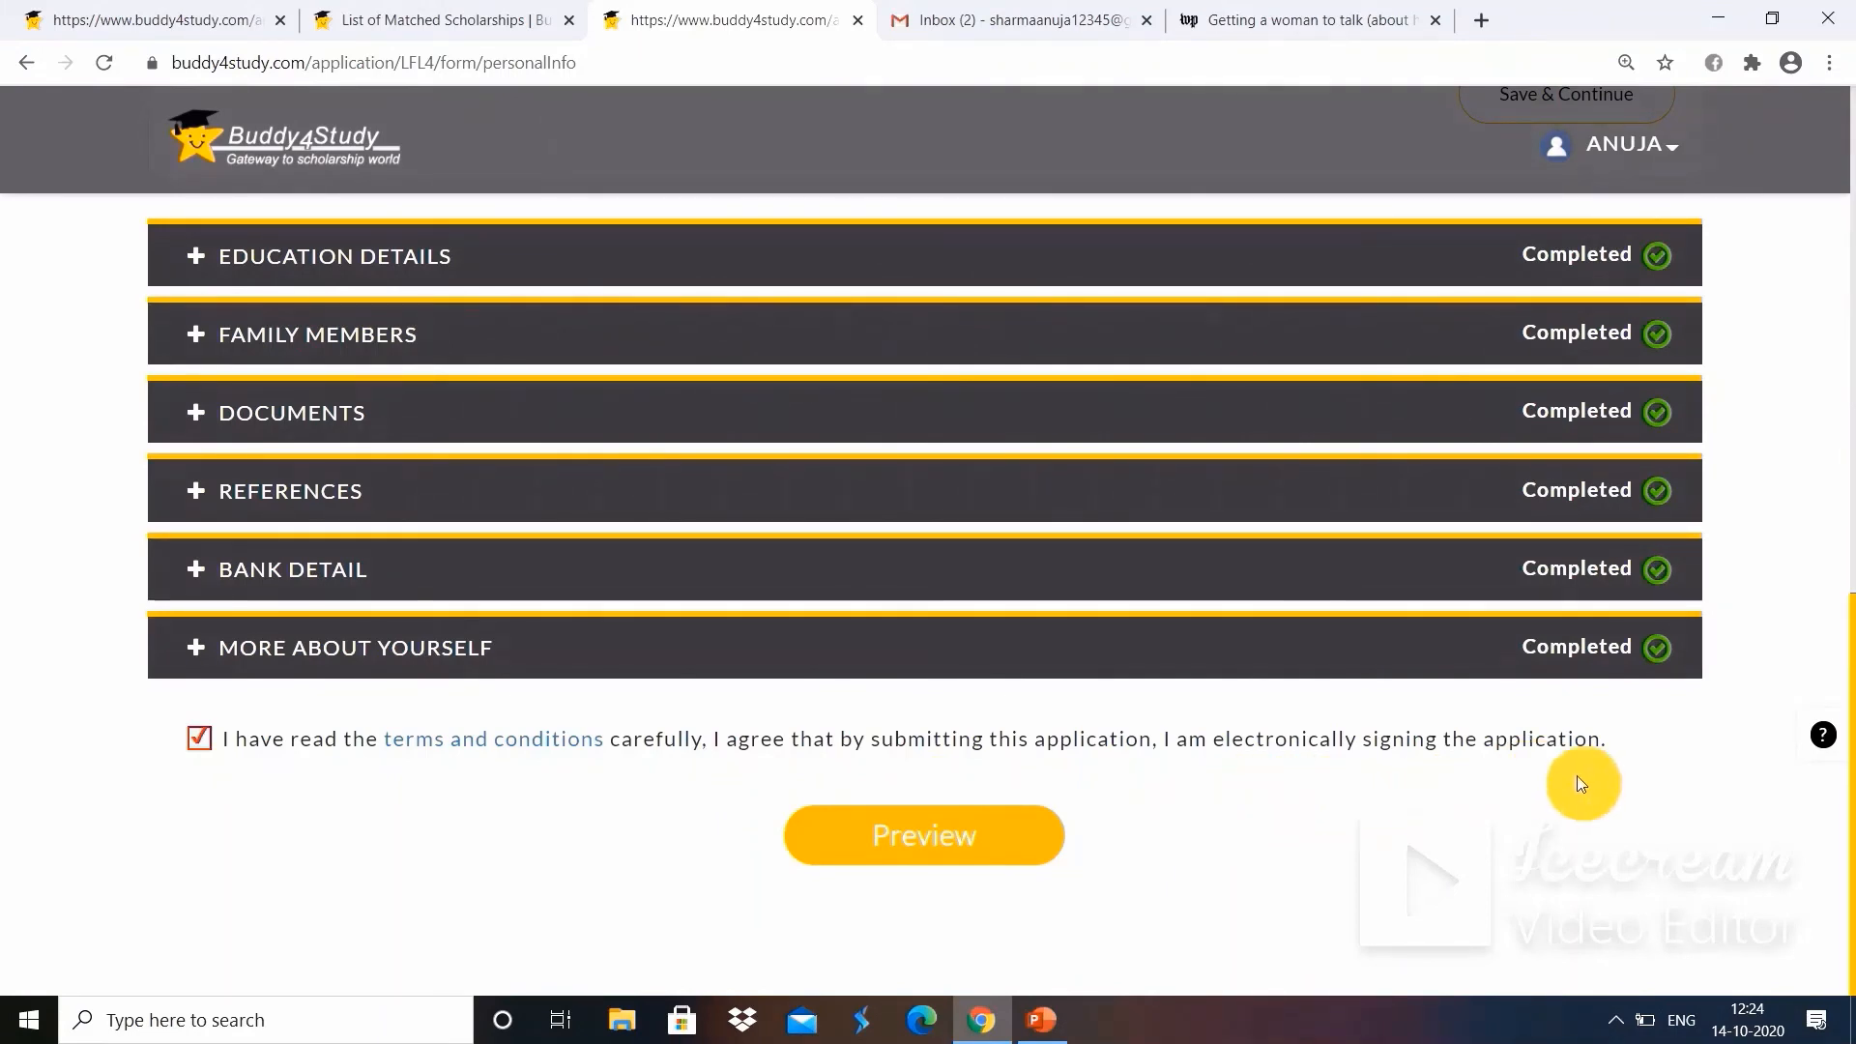
left_click(921, 837)
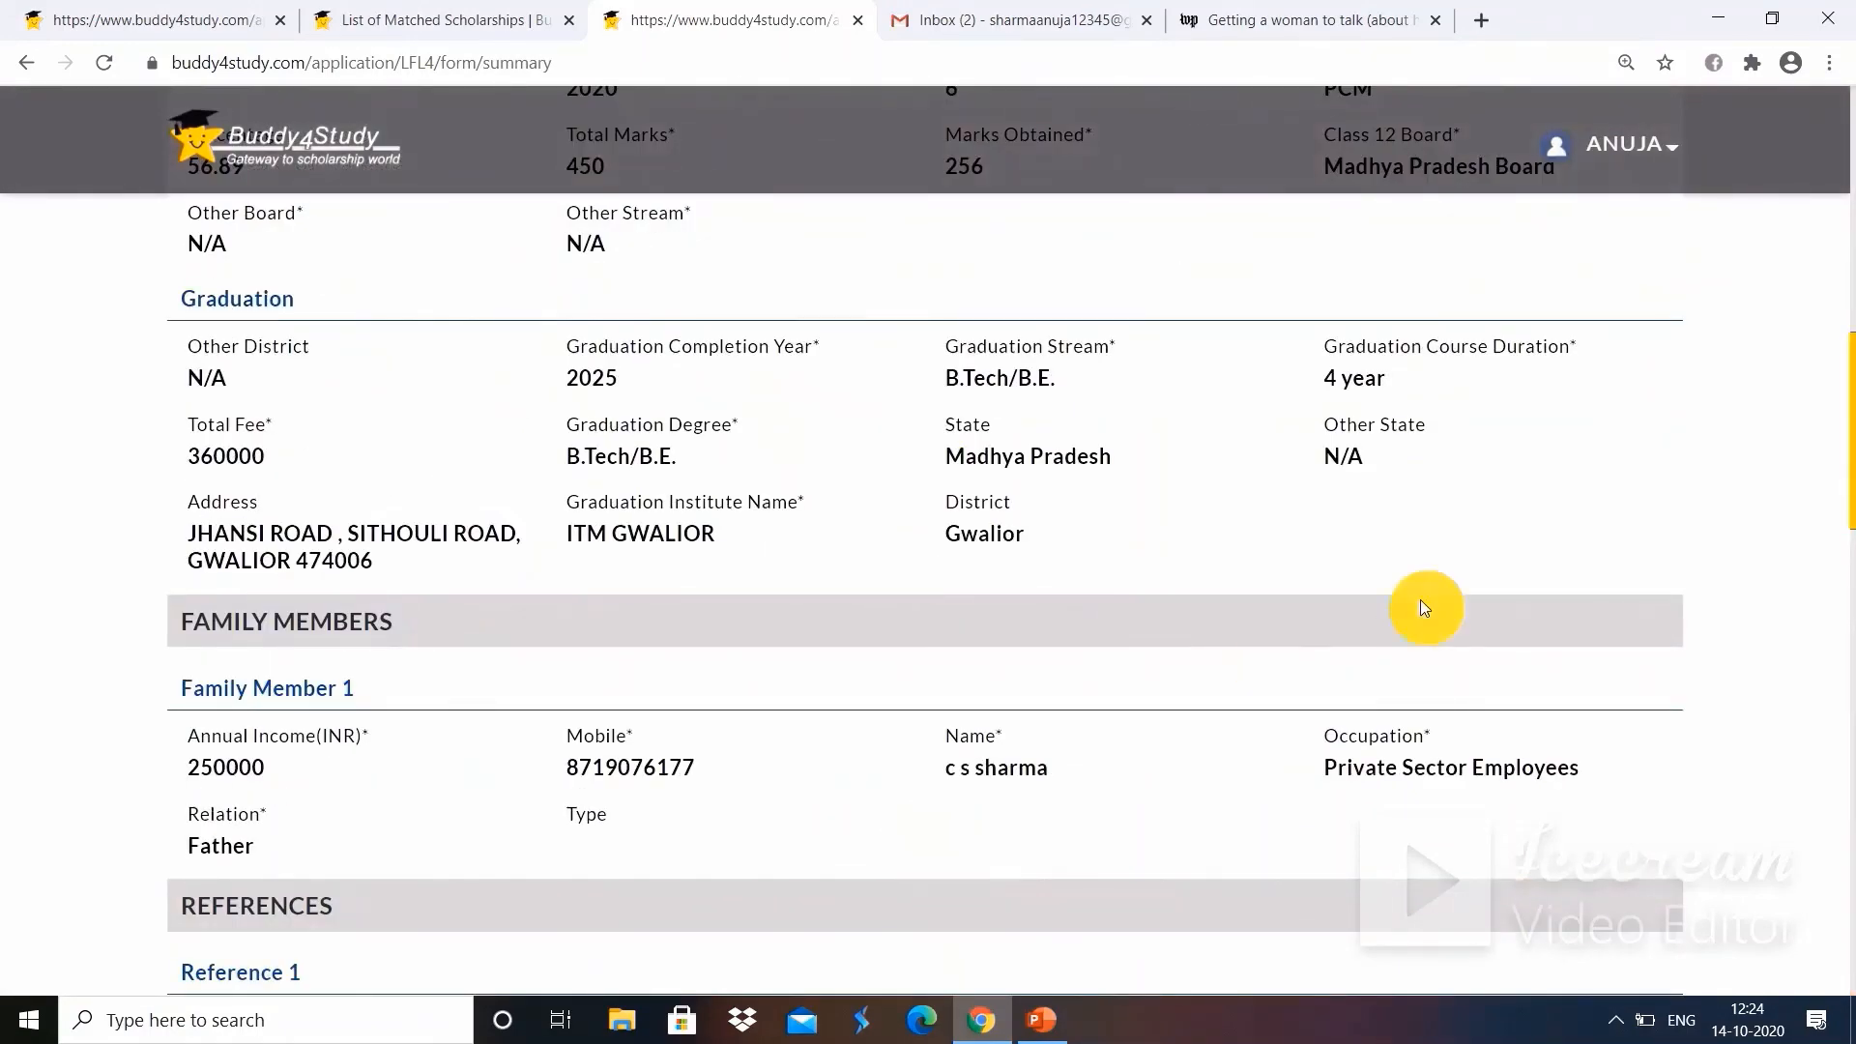
left_click_drag(1852, 465, 1852, 160)
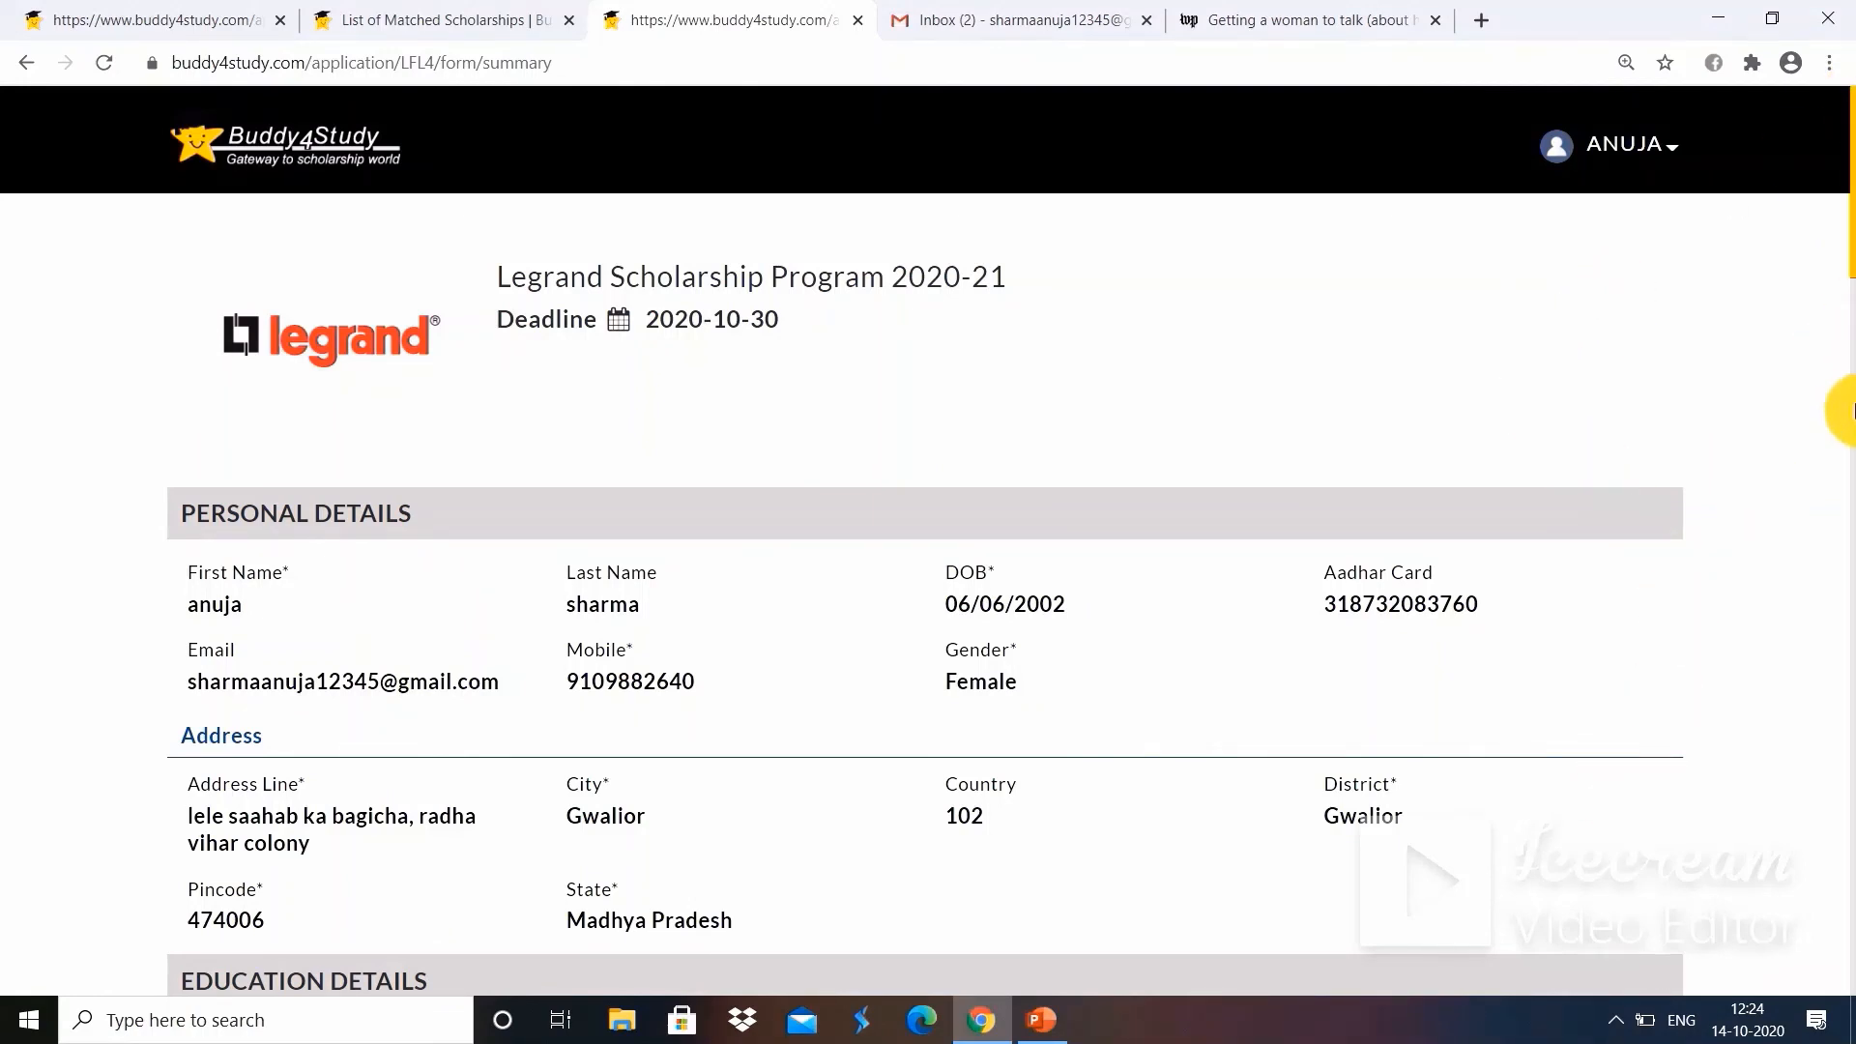
scroll(1853, 308, "down", 3)
scroll(1853, 308, "up", 3)
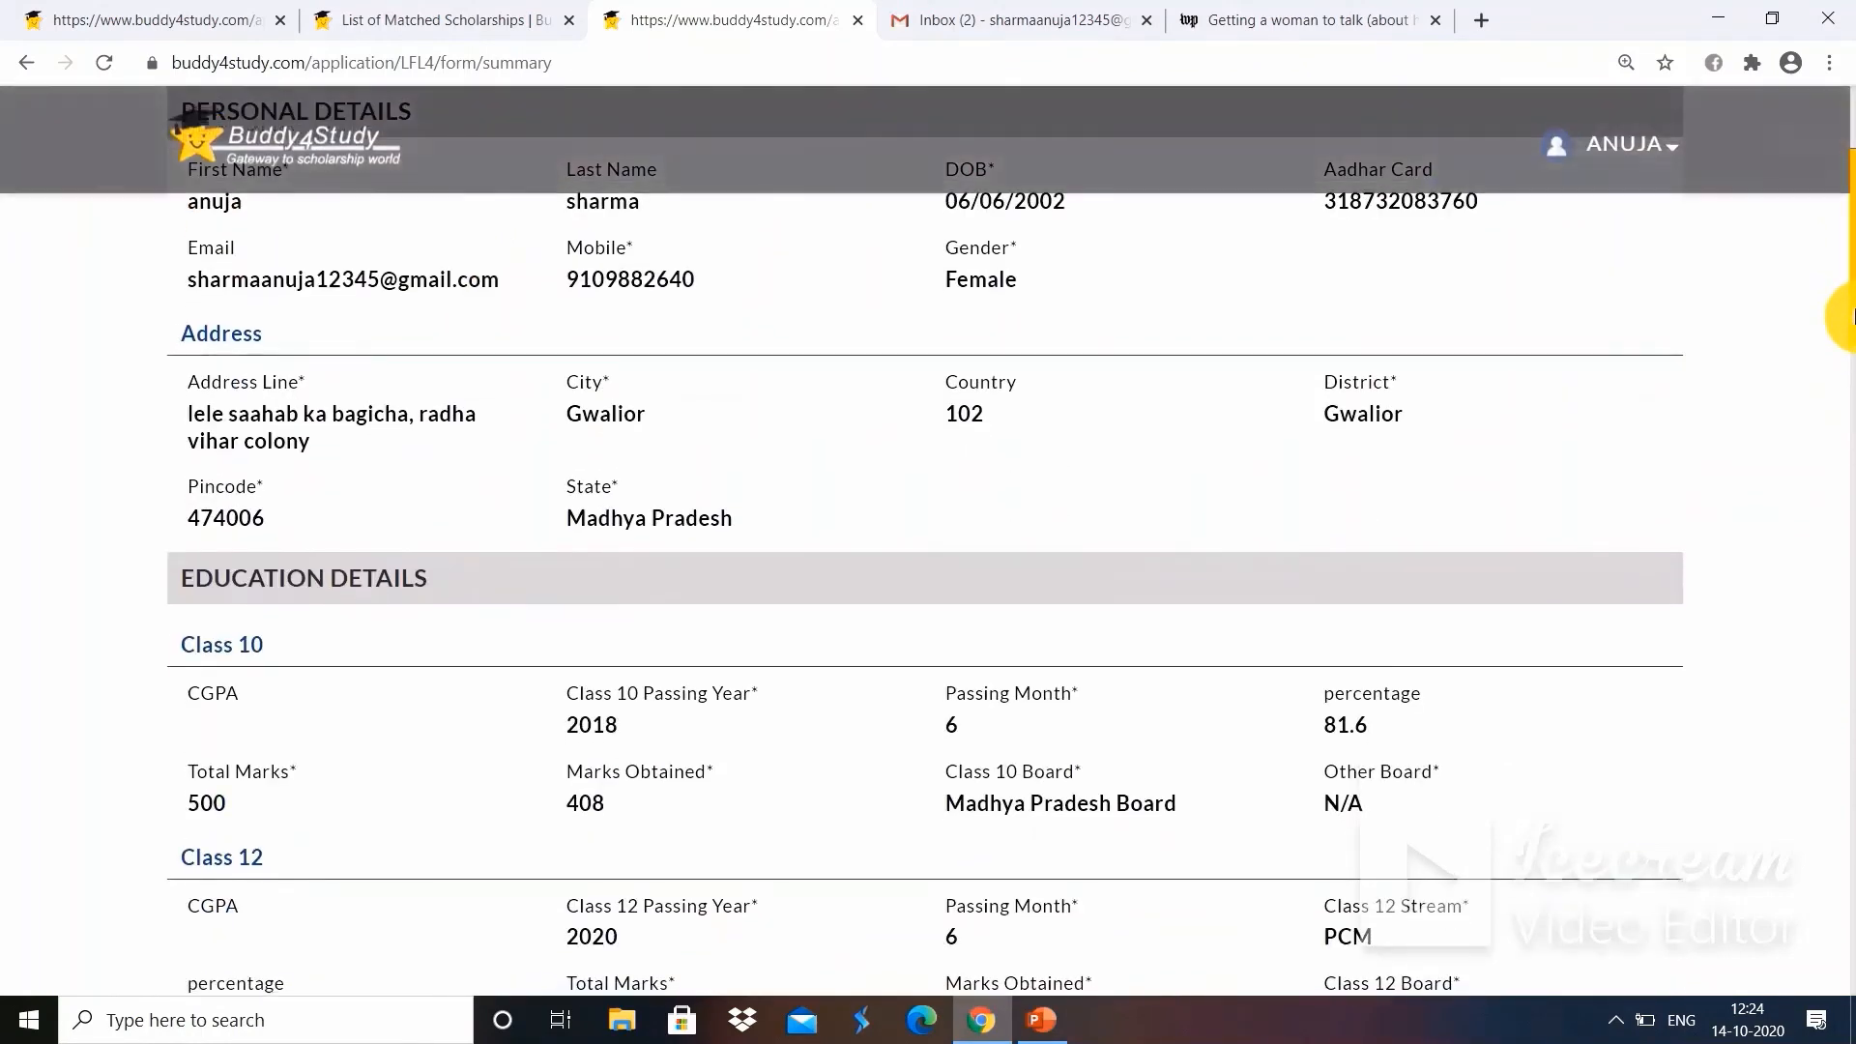
scroll(1854, 254, "down", 5)
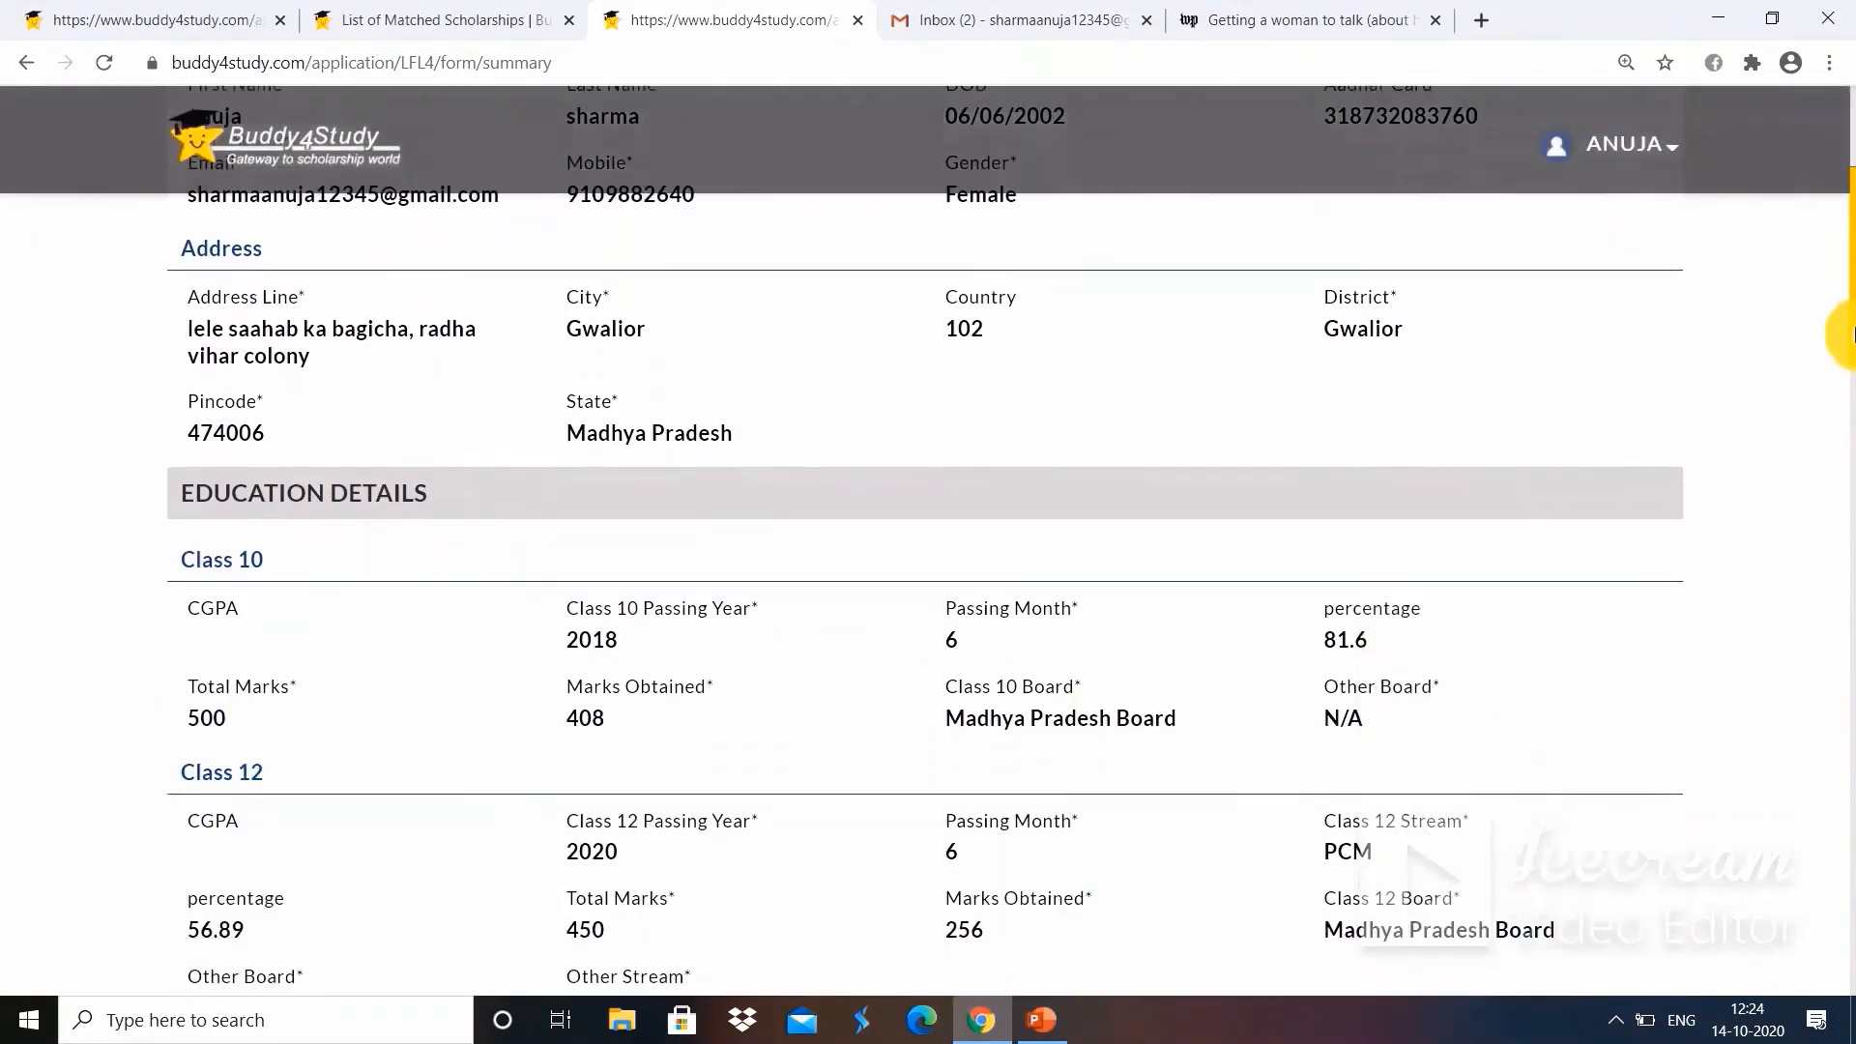
left_click_drag(1853, 333, 1851, 1030)
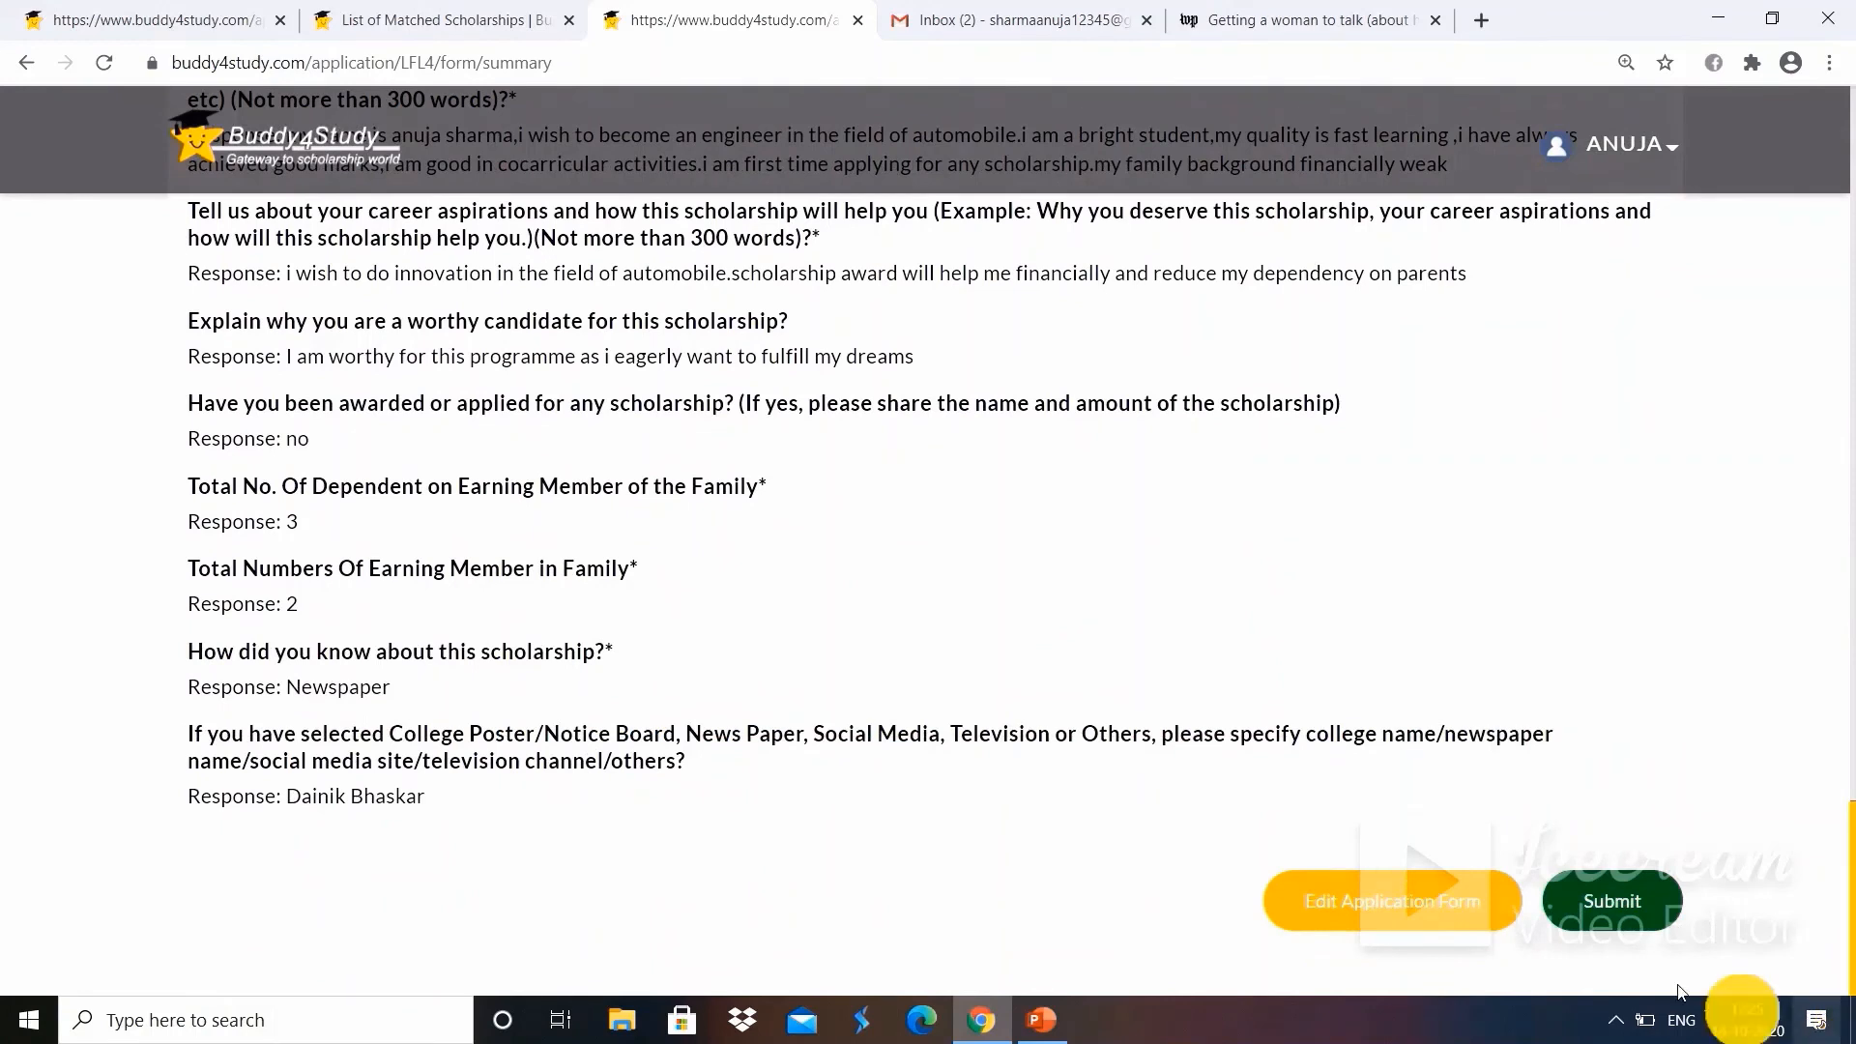
Return to editing the application form, accept the terms and conditions again and reopen the preview.
left_click(1387, 917)
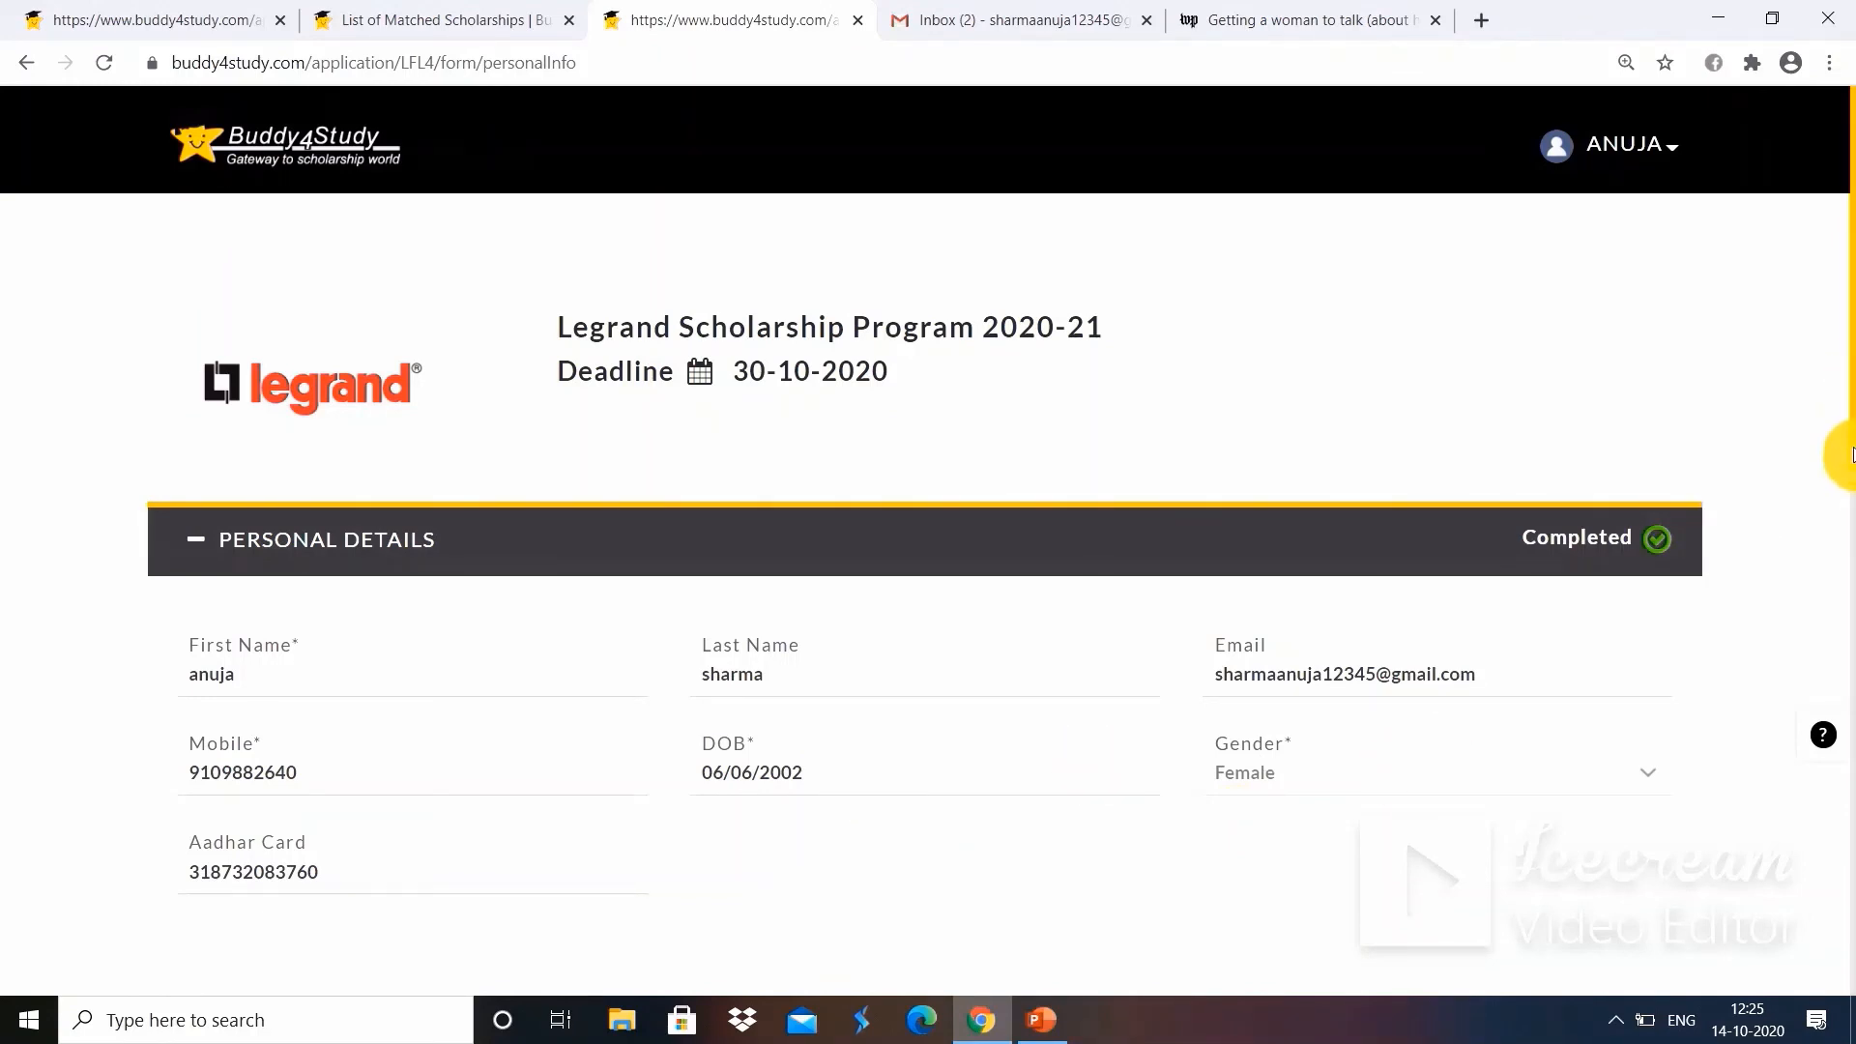
left_click_drag(1852, 381, 1853, 875)
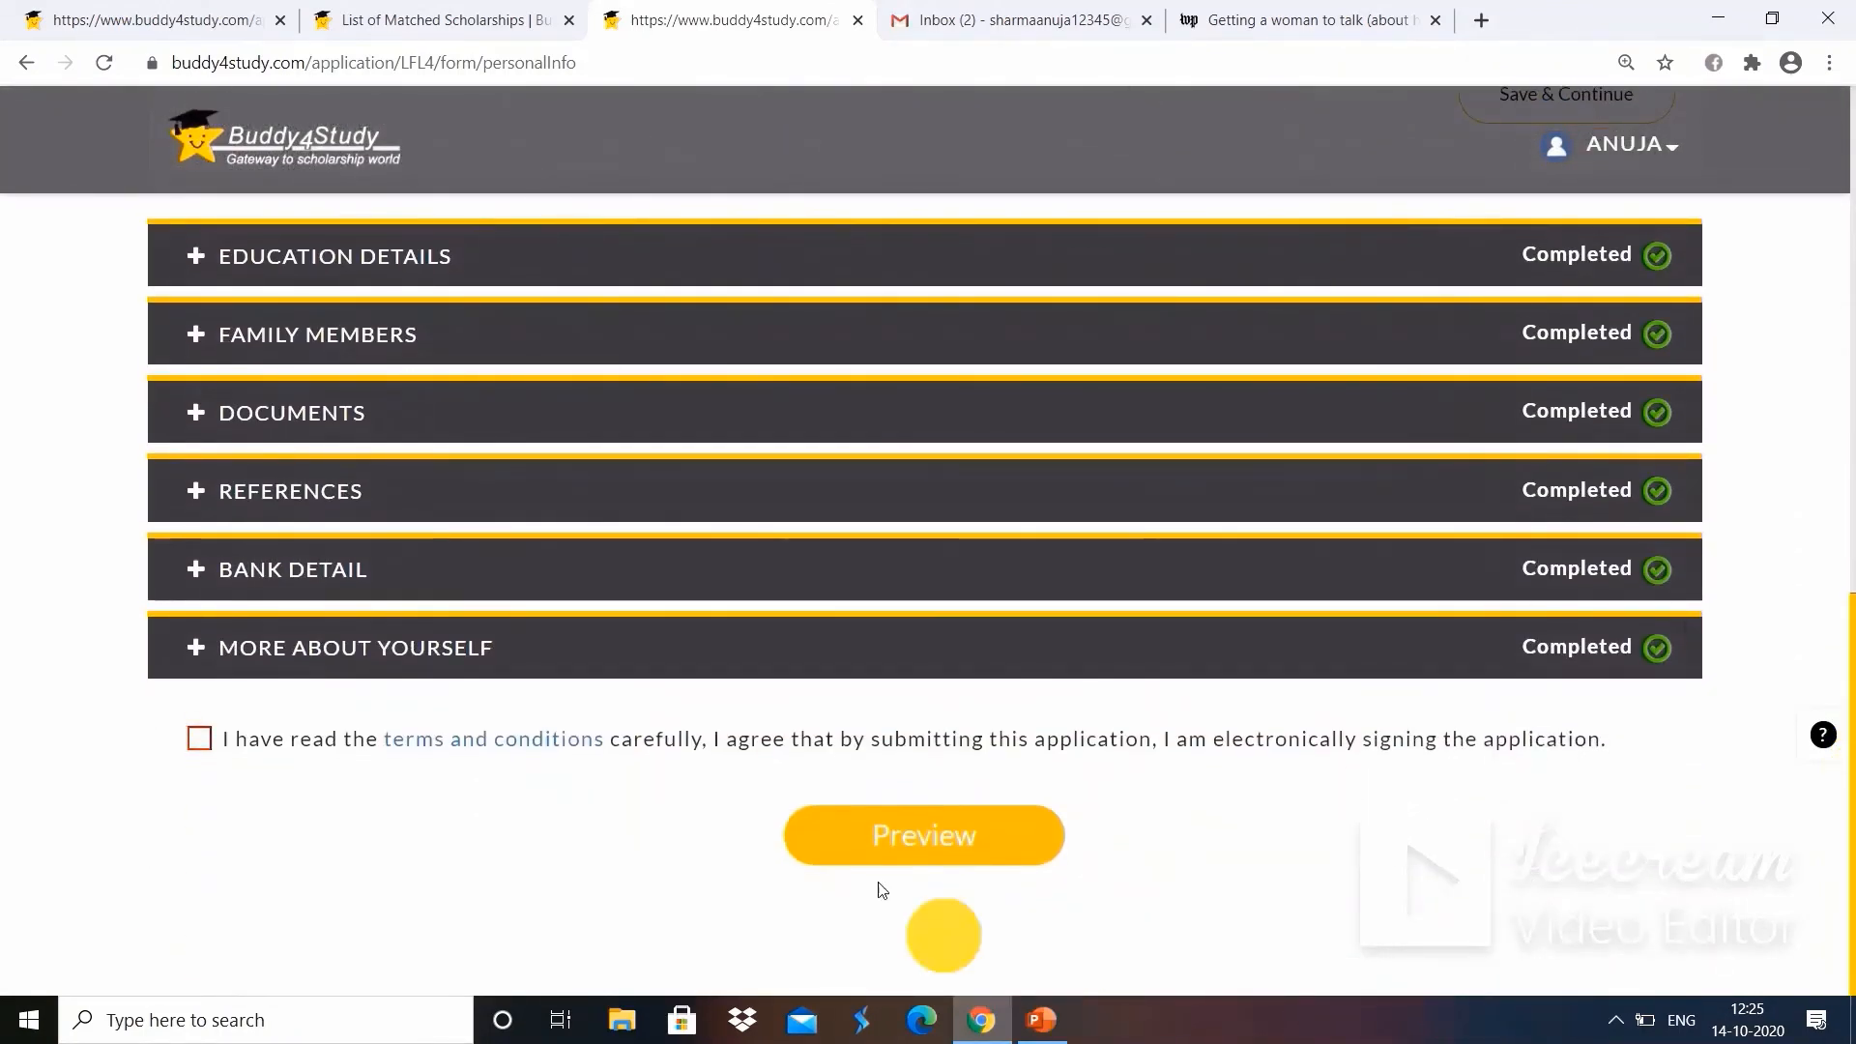
left_click(852, 838)
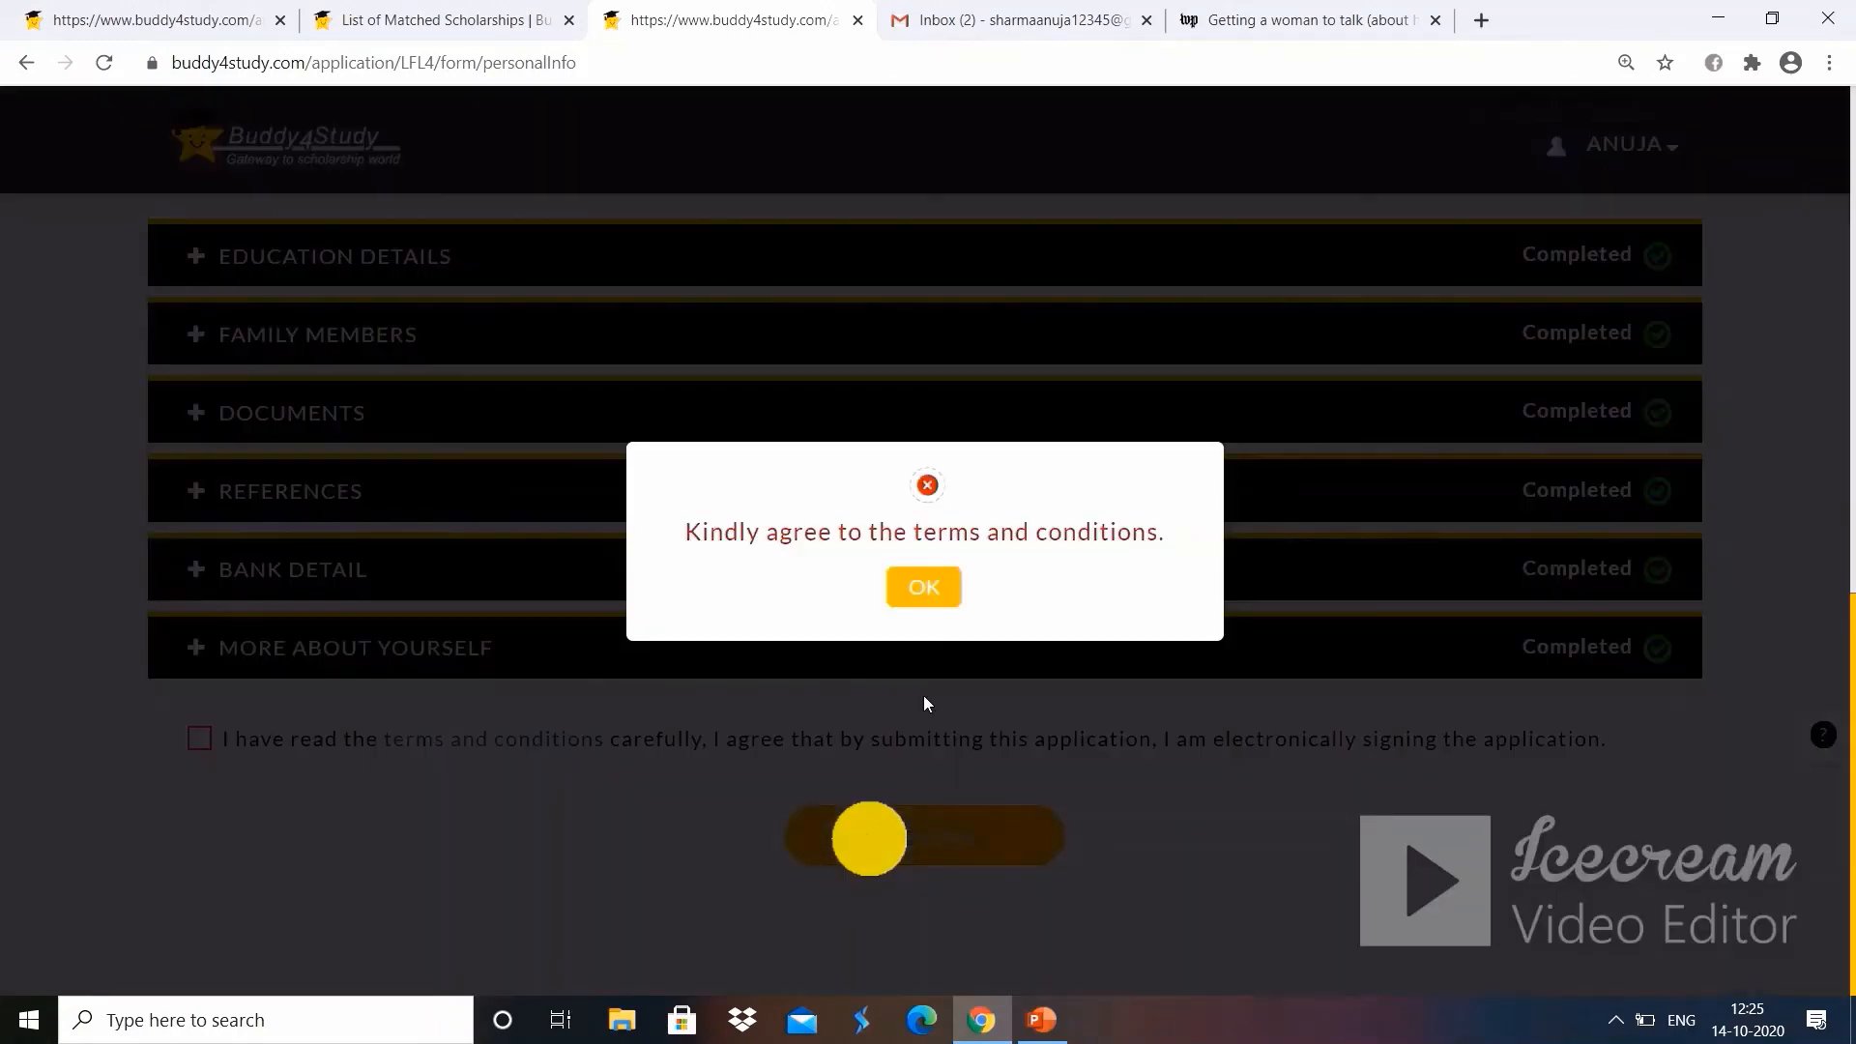
left_click(925, 597)
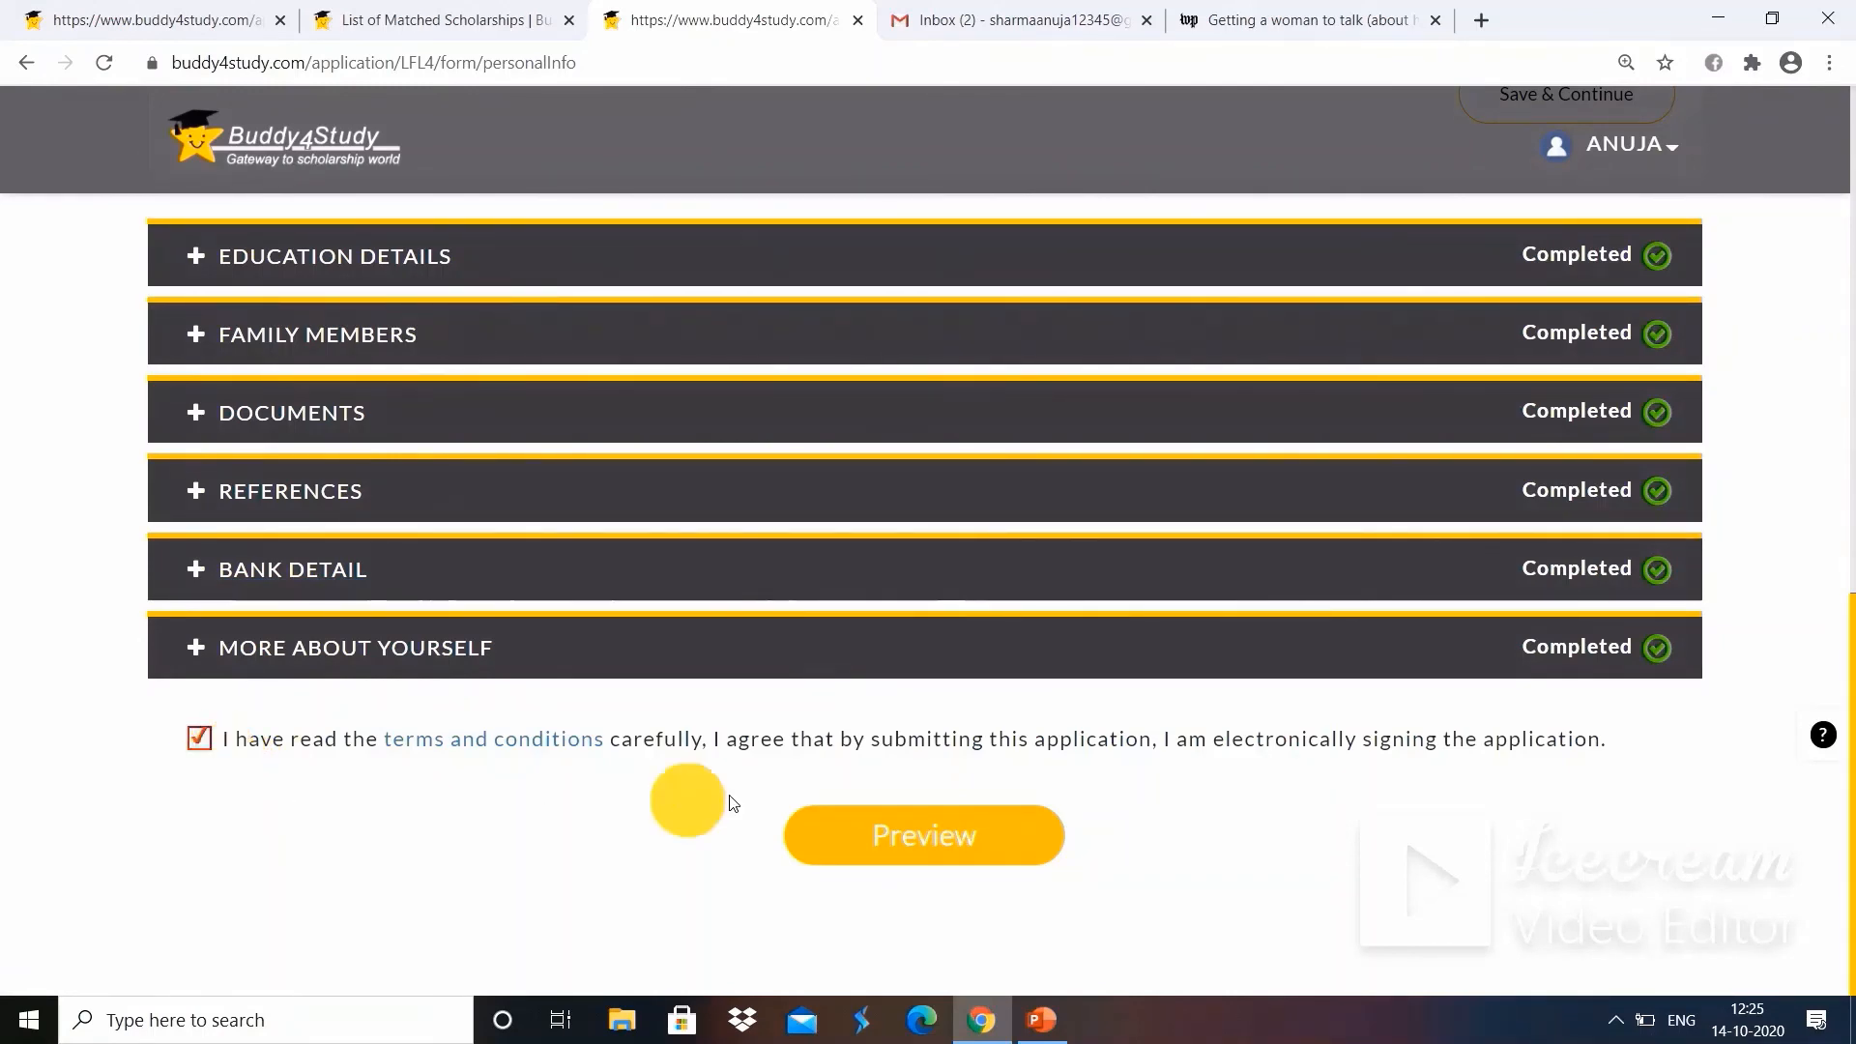
left_click(857, 843)
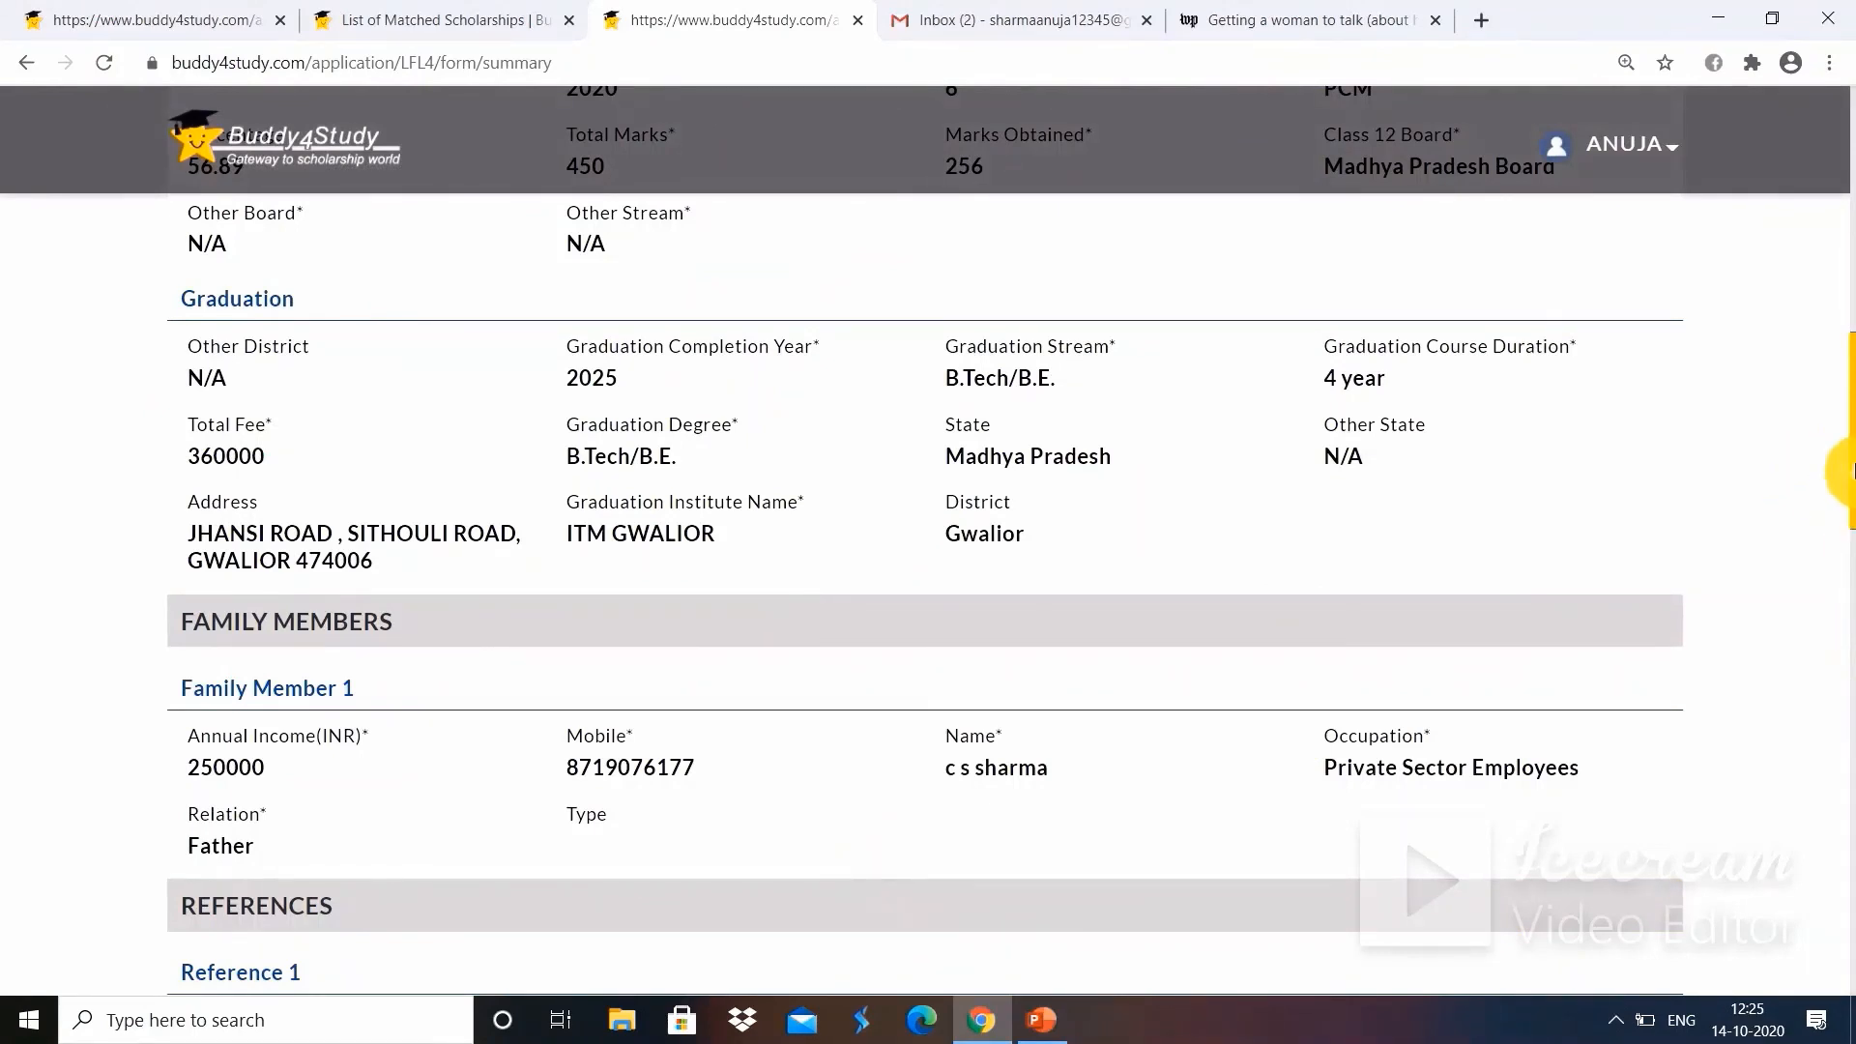
Submit the scholarship application from the end of the summary.
left_click_drag(1854, 501, 1854, 1000)
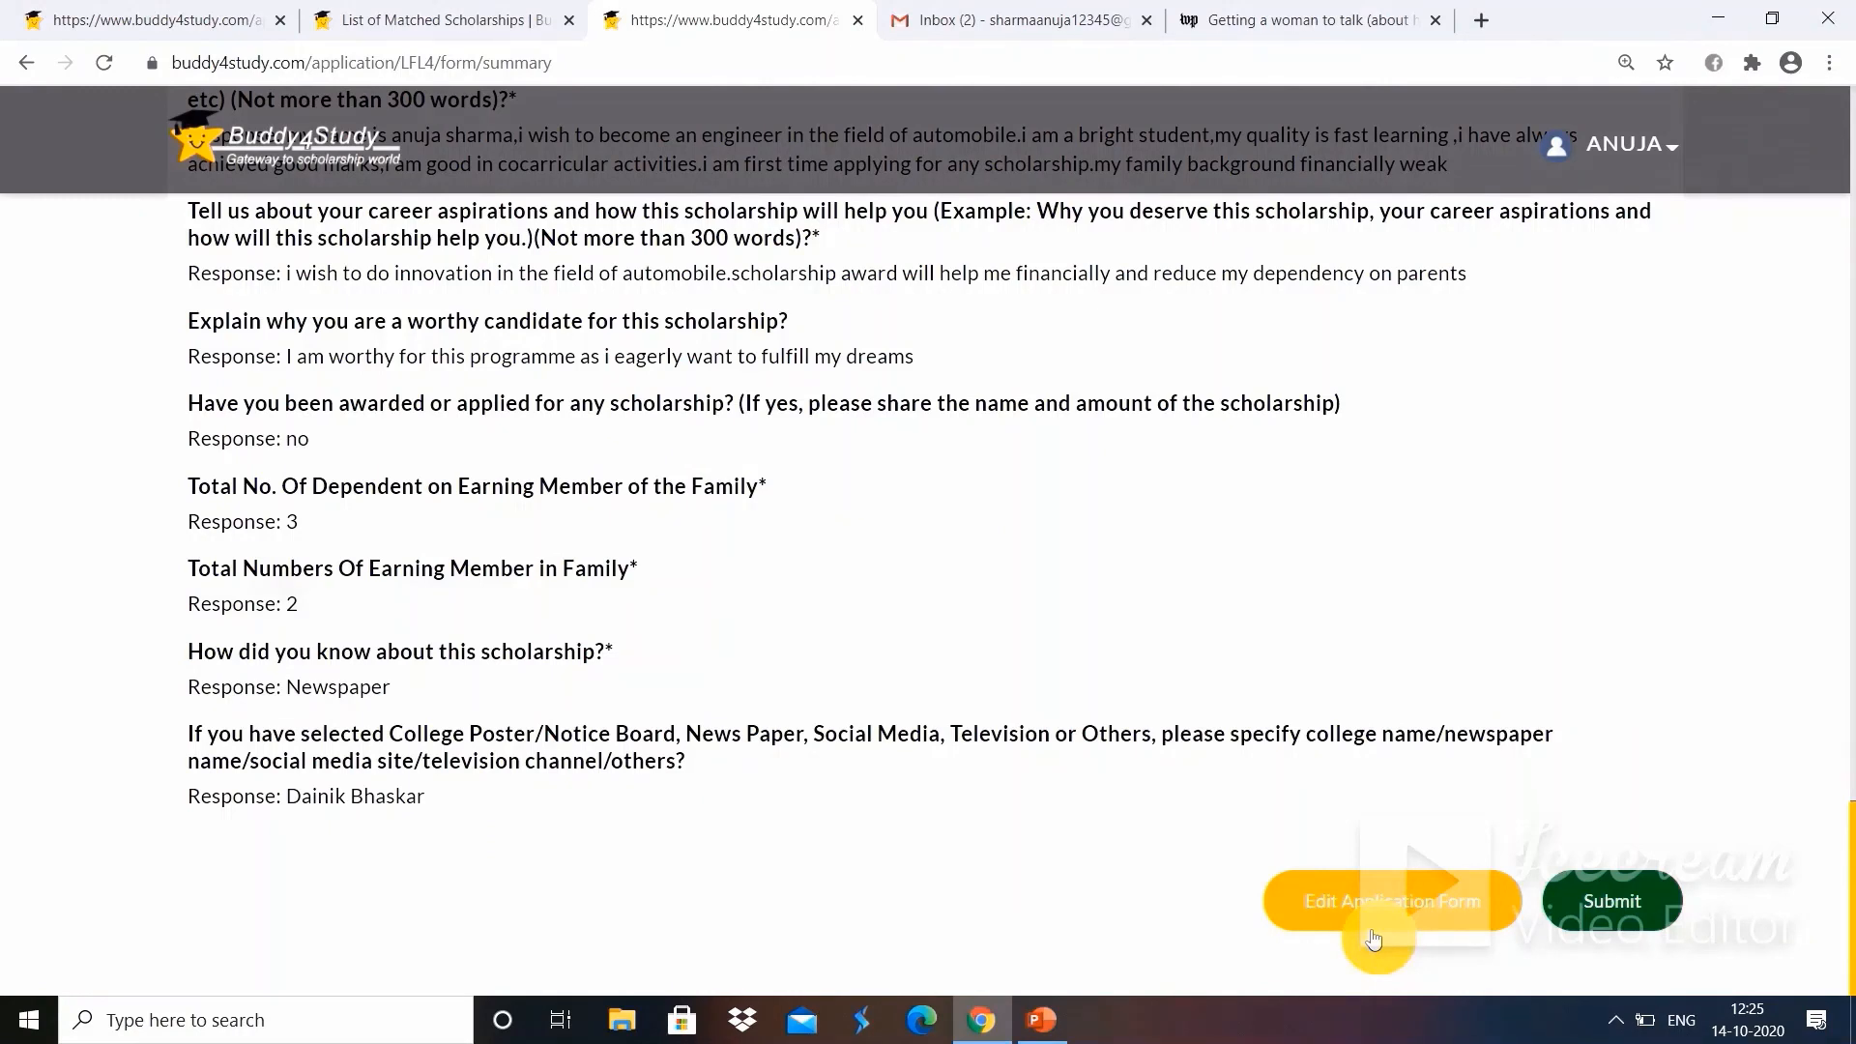
left_click(1602, 913)
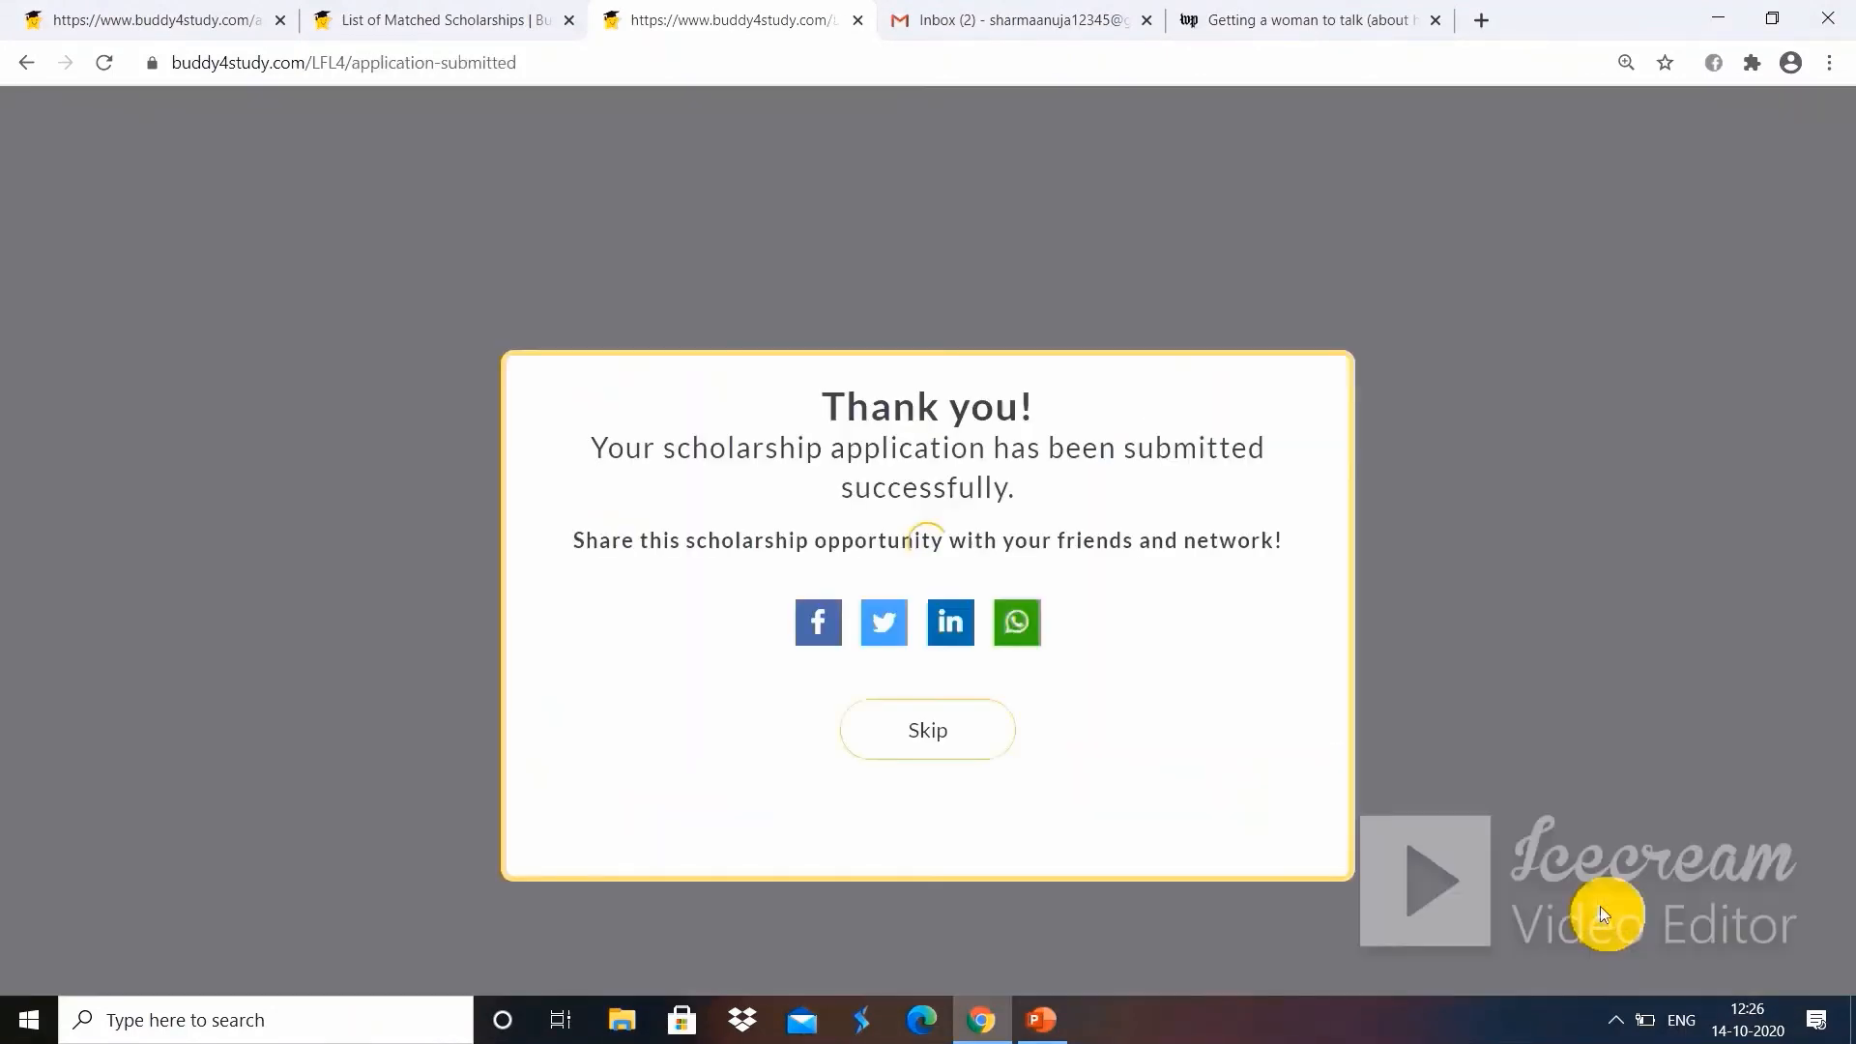